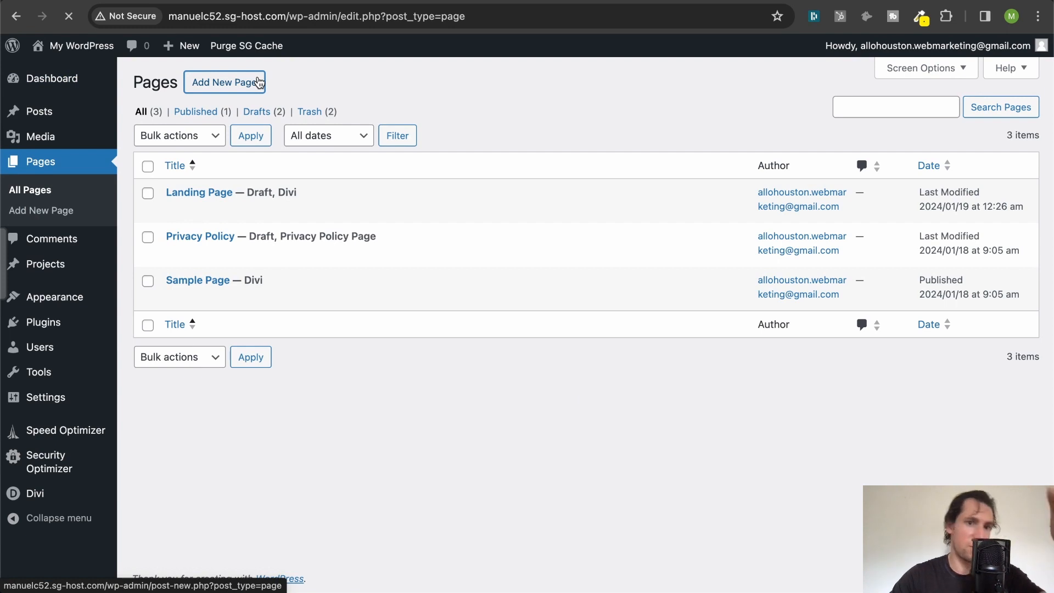
Step: Create a new page titled "Contact" and start building it from scratch with the Divi Builder
click(260, 82)
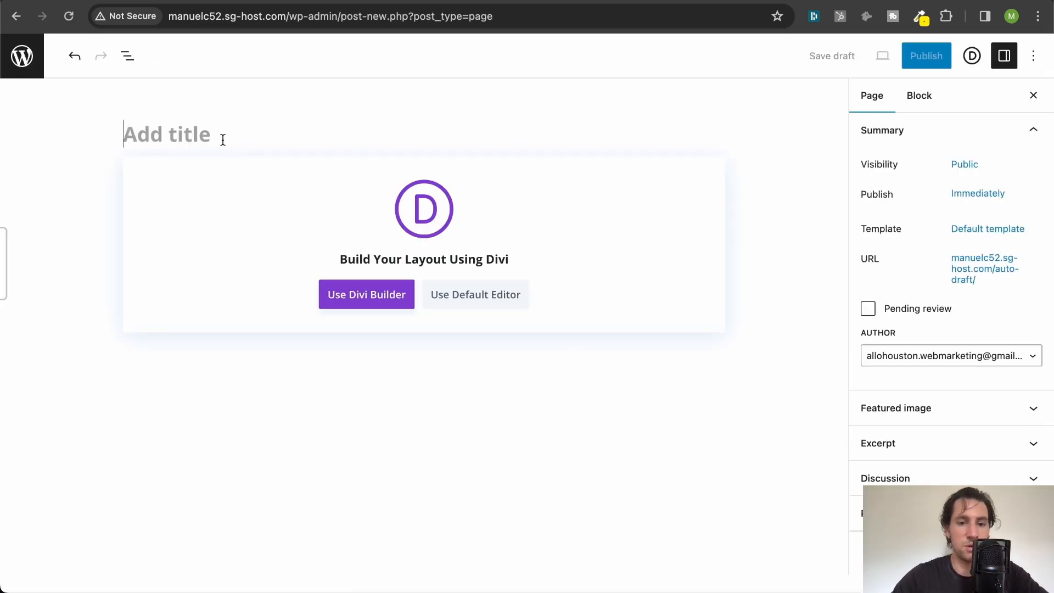
text(Contact)
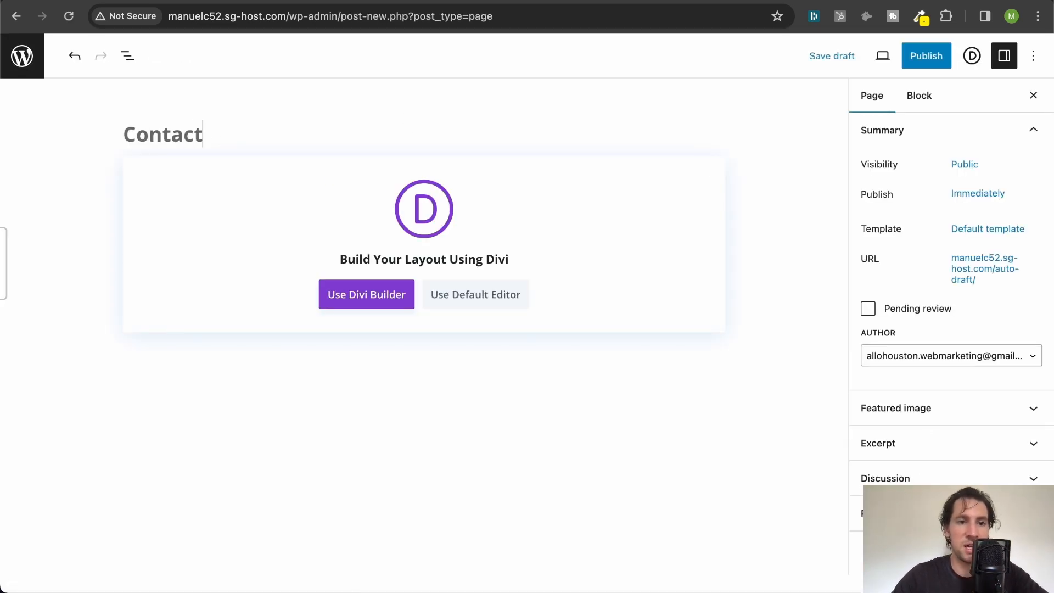
click(367, 295)
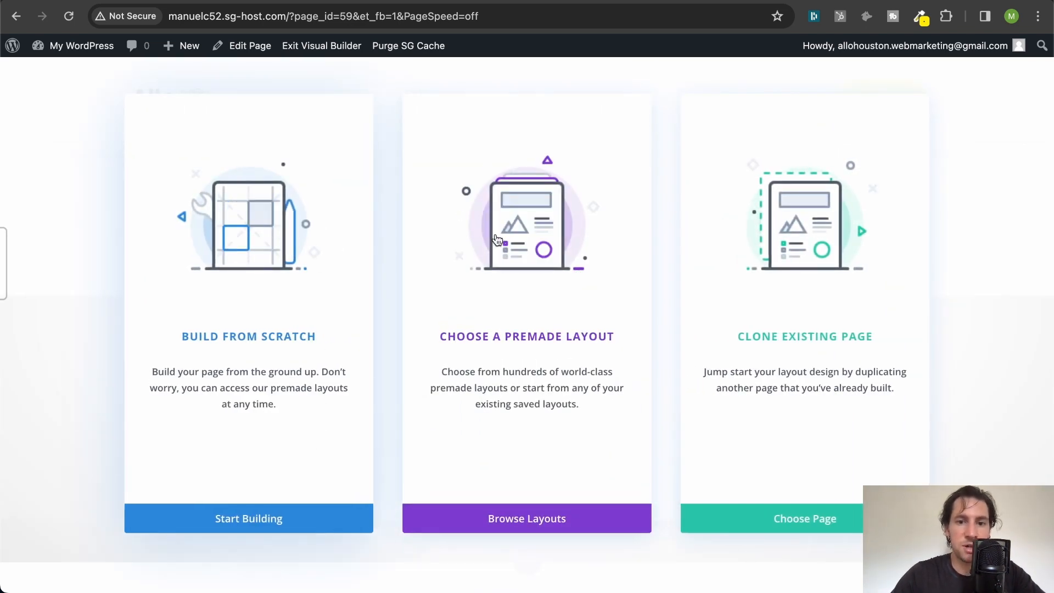
click(317, 290)
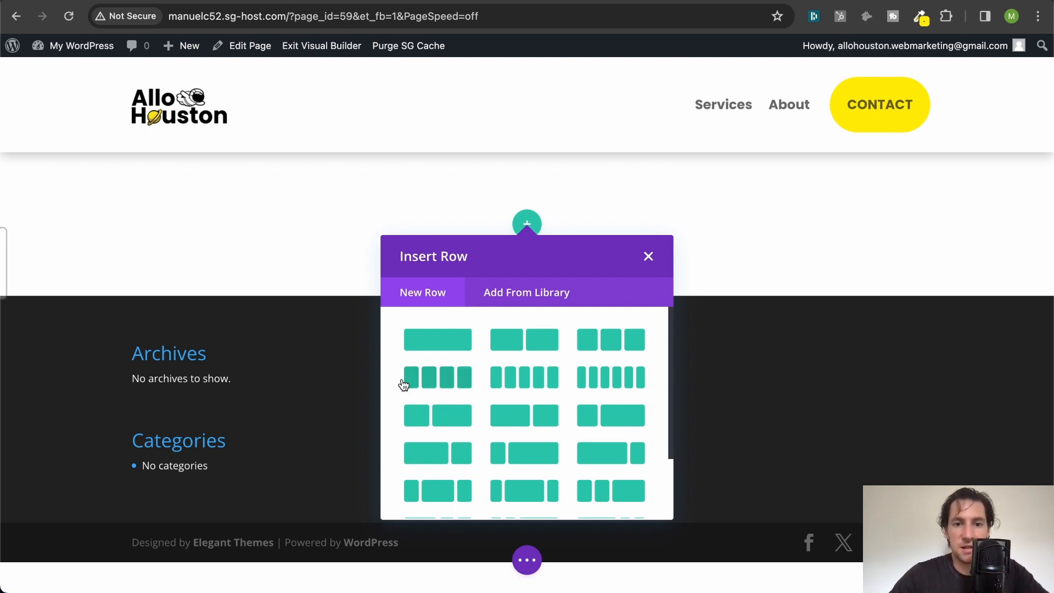
Step: Insert a single-column row in the empty section and add a Text module to it
click(451, 342)
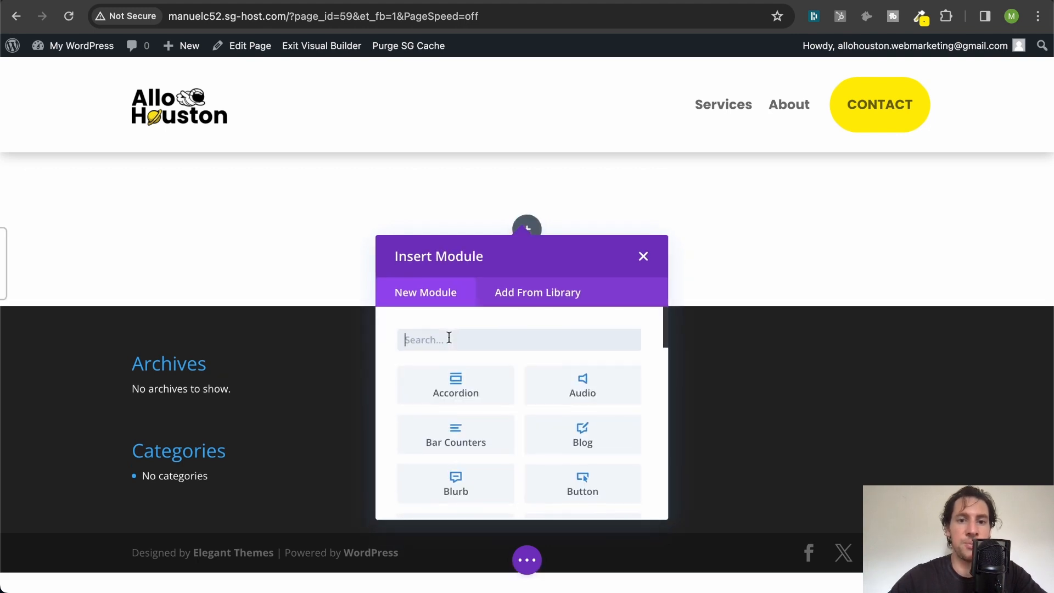
text(text)
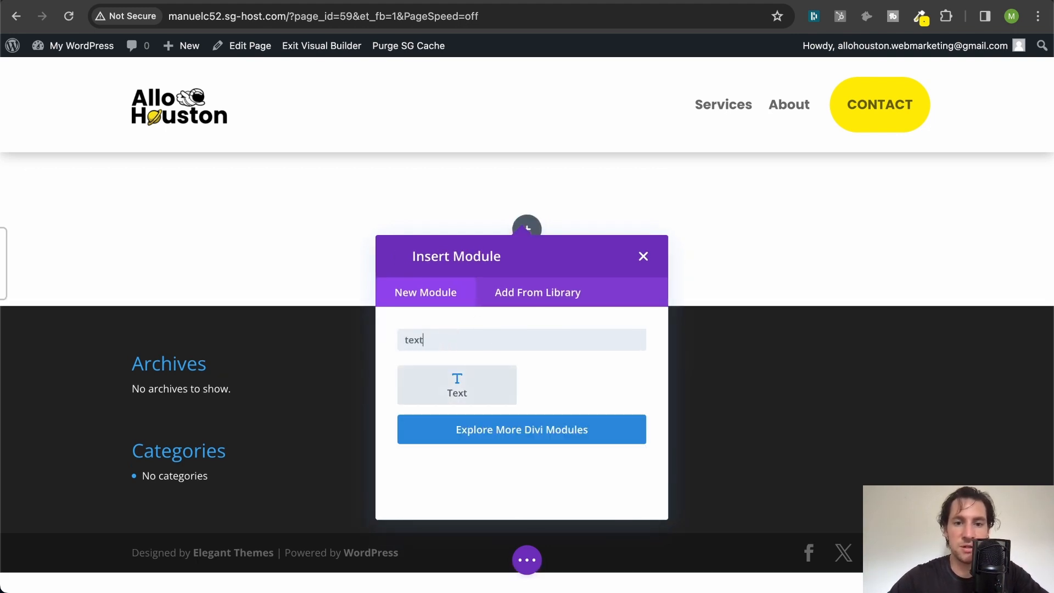
click(461, 393)
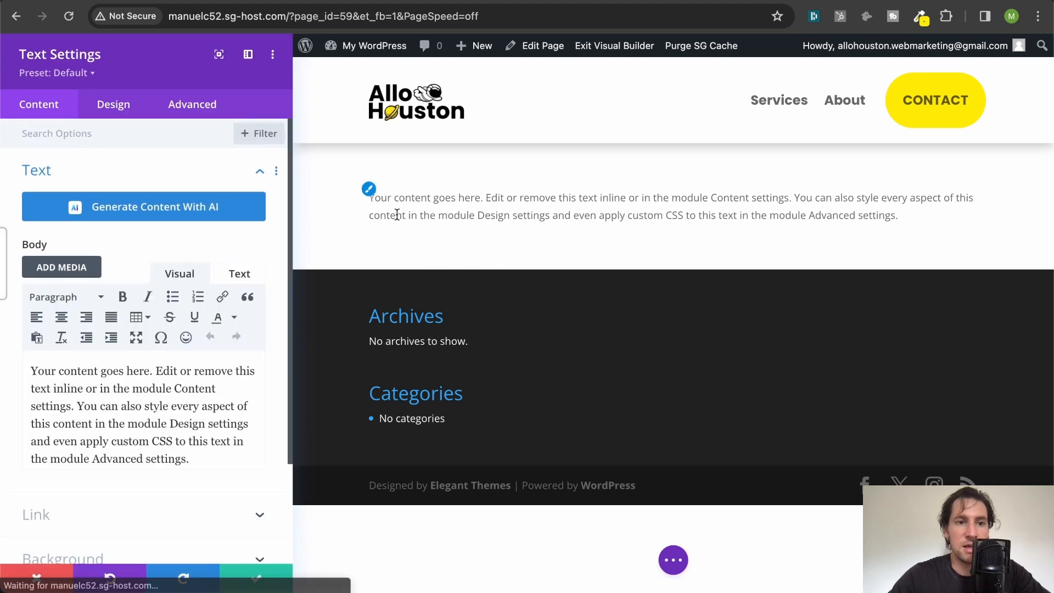
Step: Replace the Text module's placeholder body with "Get In Touch With Us"
scroll(102, 299, down, 2)
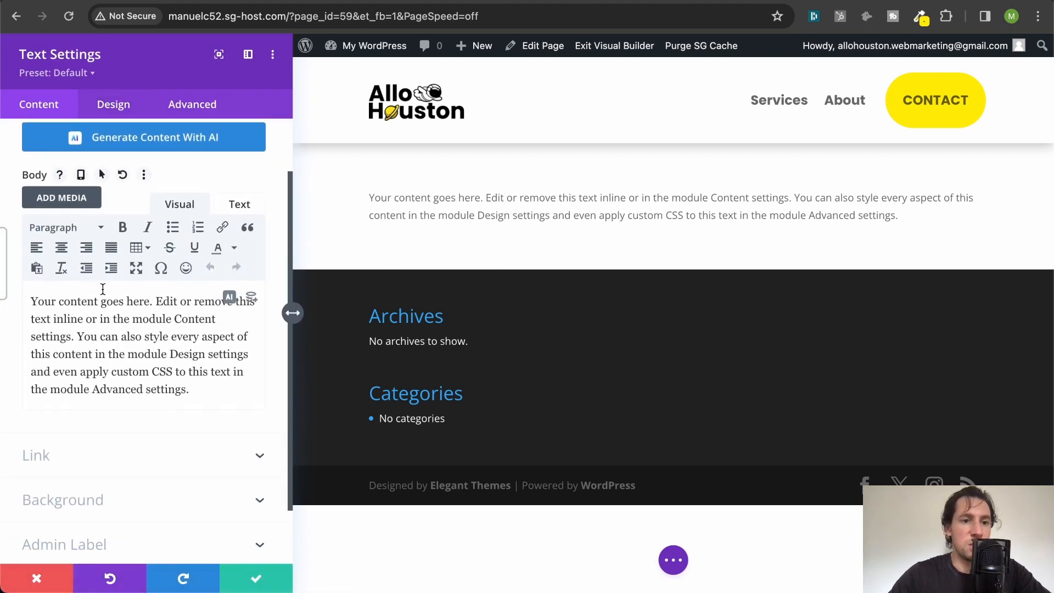
triple_click(98, 317)
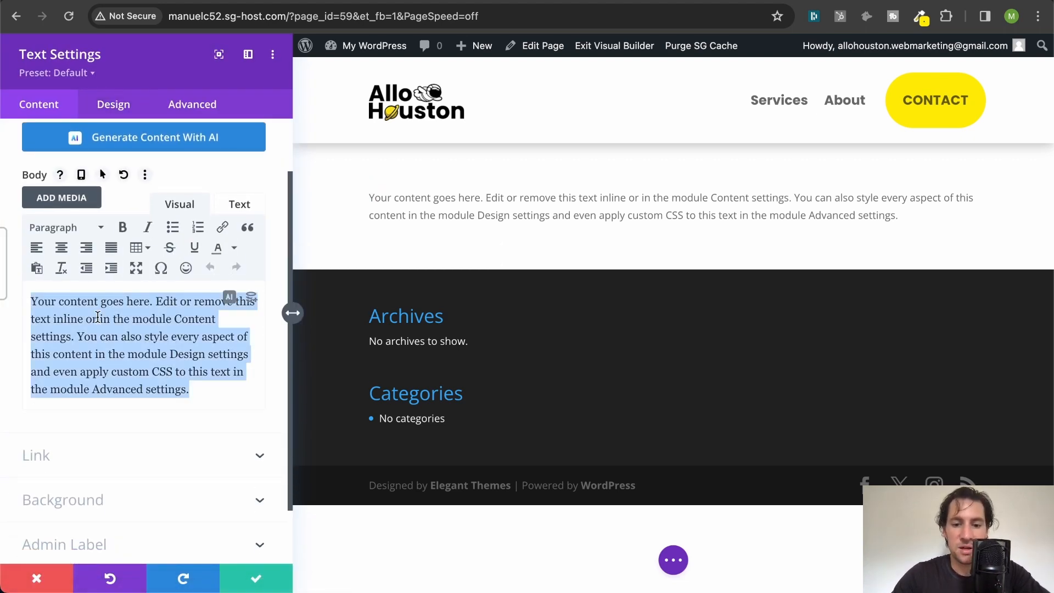
key(BackSpace)
text(Get In)
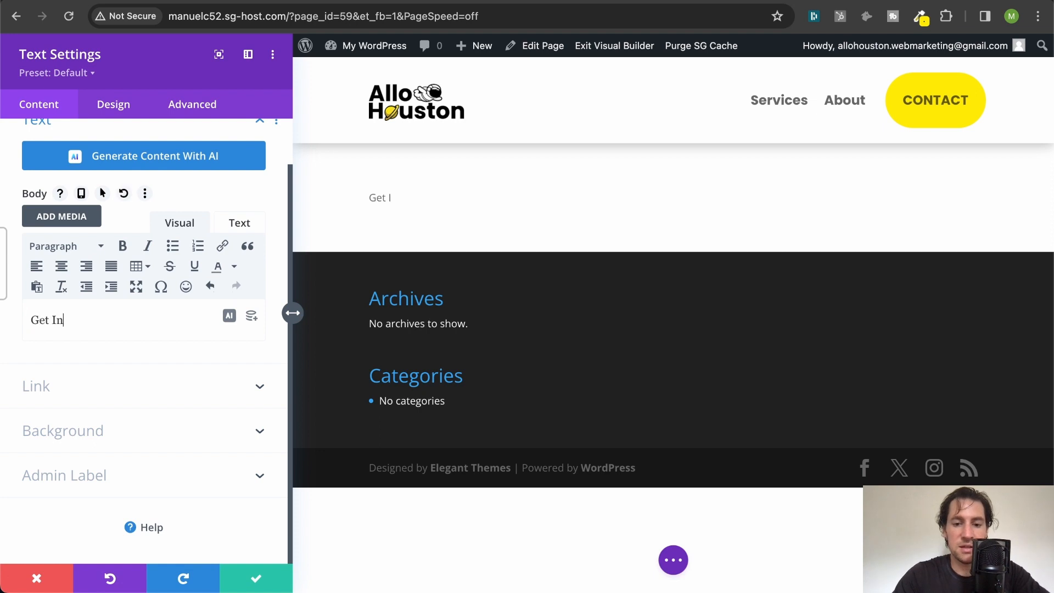
text( to)
key(BackSpace)
key(BackSpace)
text(Touch)
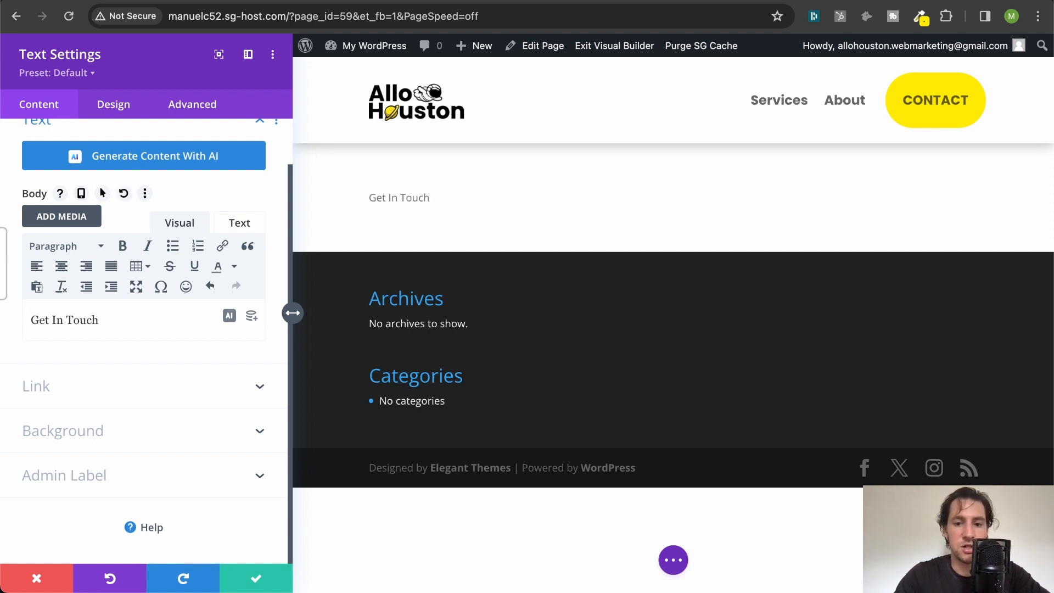
text( With Us)
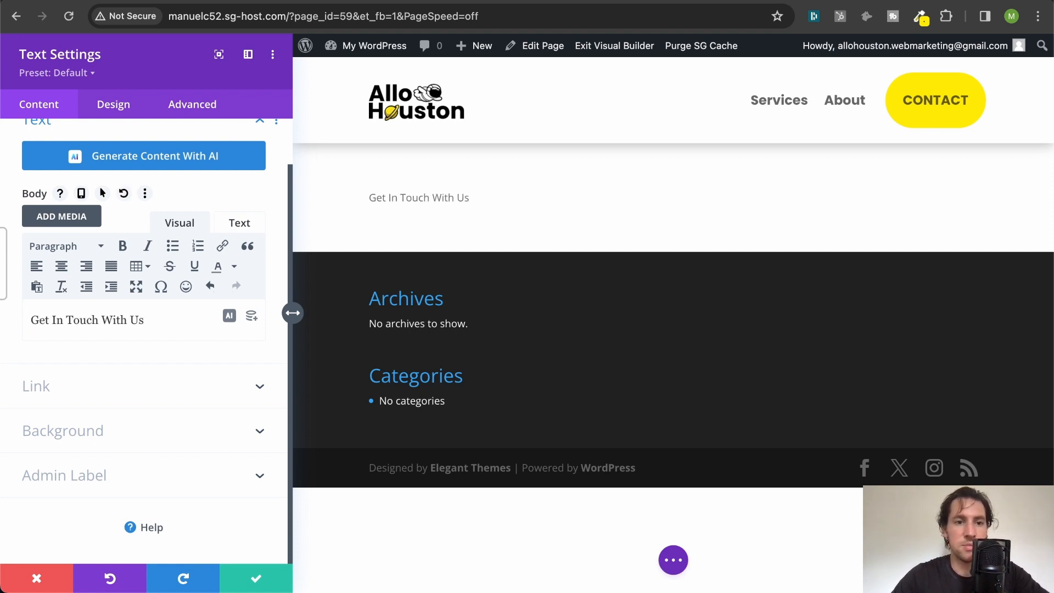
Step: Format the "Get In Touch With Us" text as Heading 1
scroll(90, 230, up, 2)
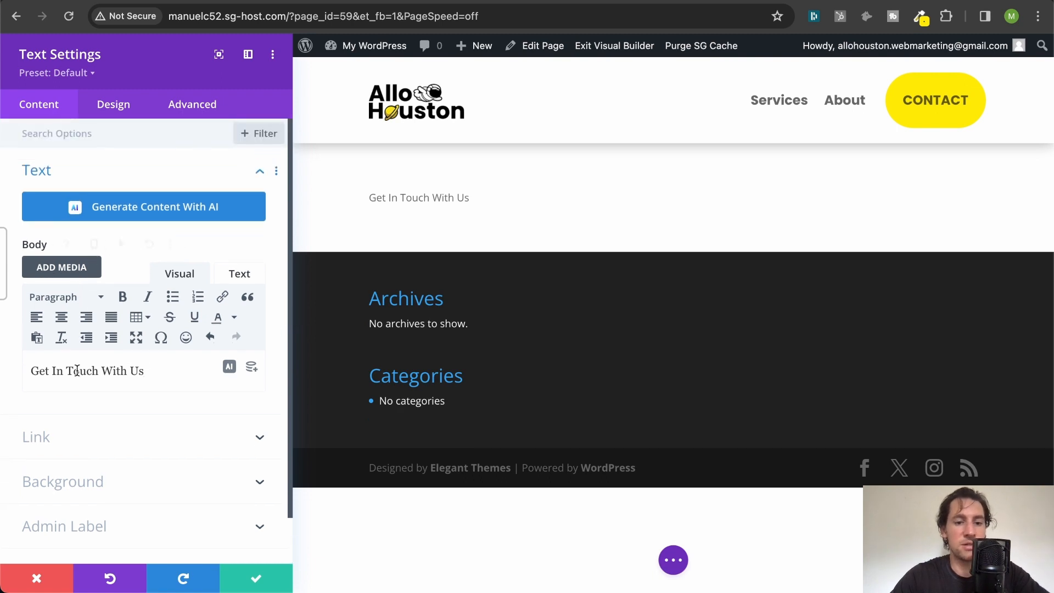
triple_click(77, 371)
click(70, 298)
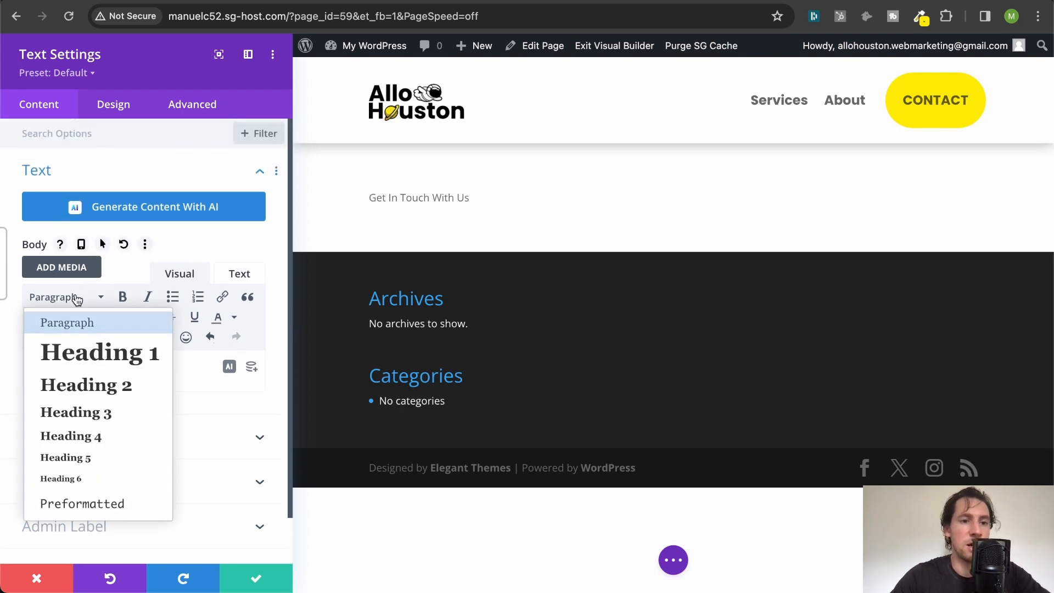
click(92, 353)
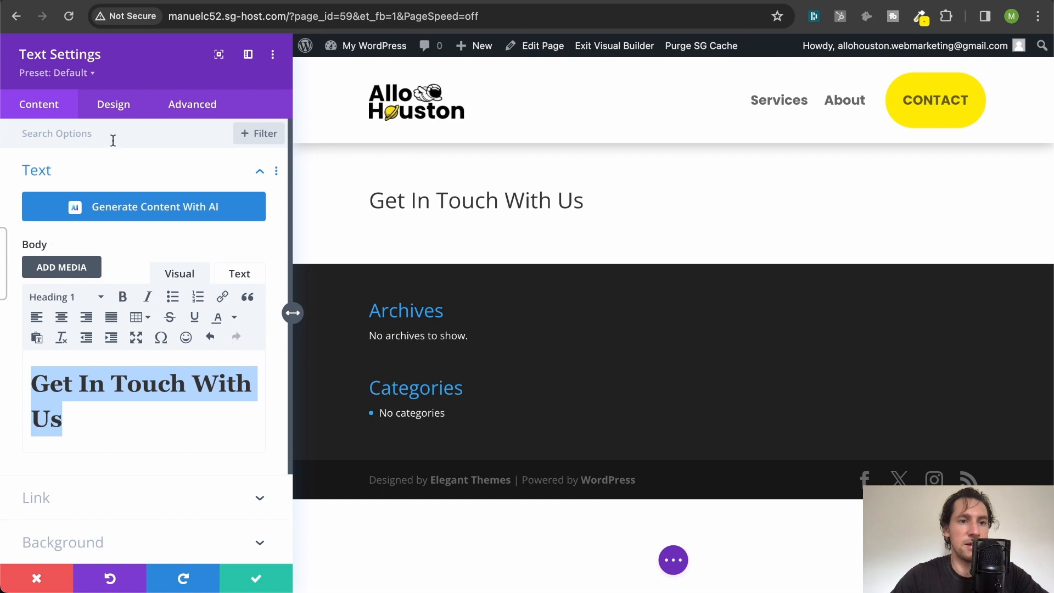
Step: Set the H1 heading font to Poppins with a Bold font weight in the module's design settings
click(105, 118)
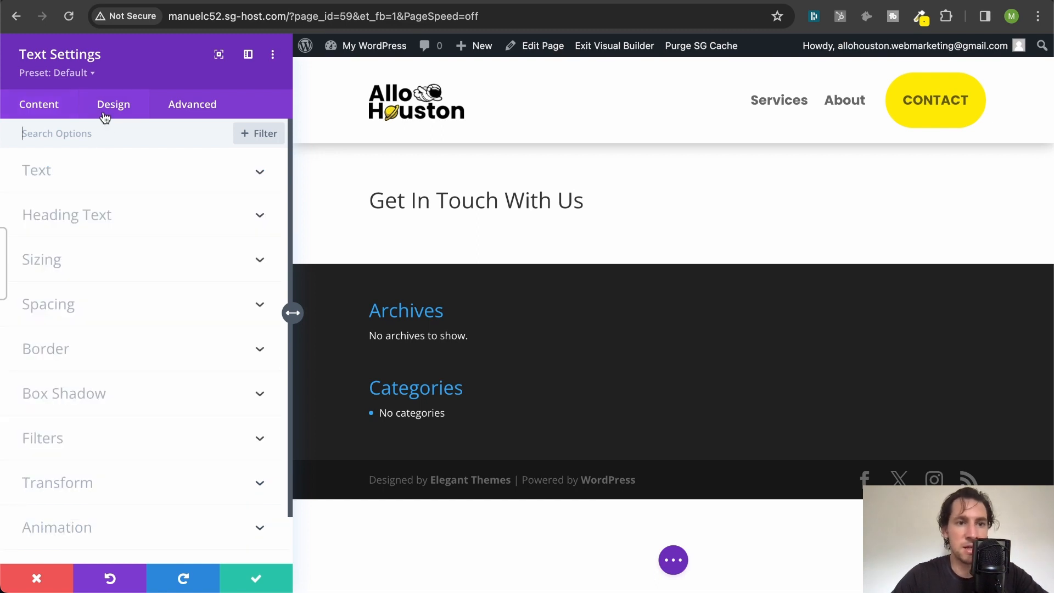
click(113, 218)
scroll(113, 220, down, 3)
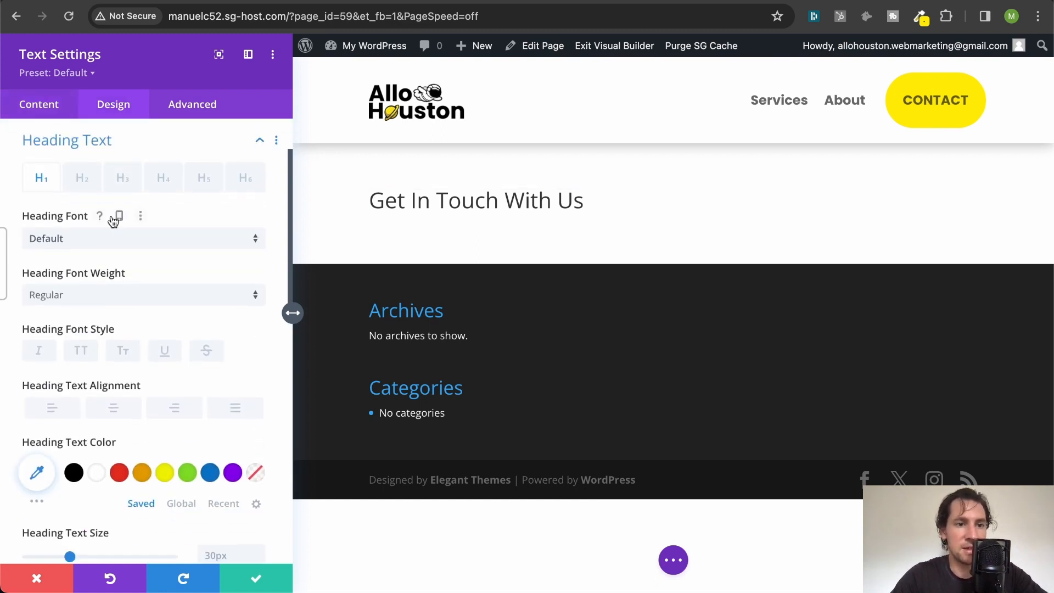
click(111, 209)
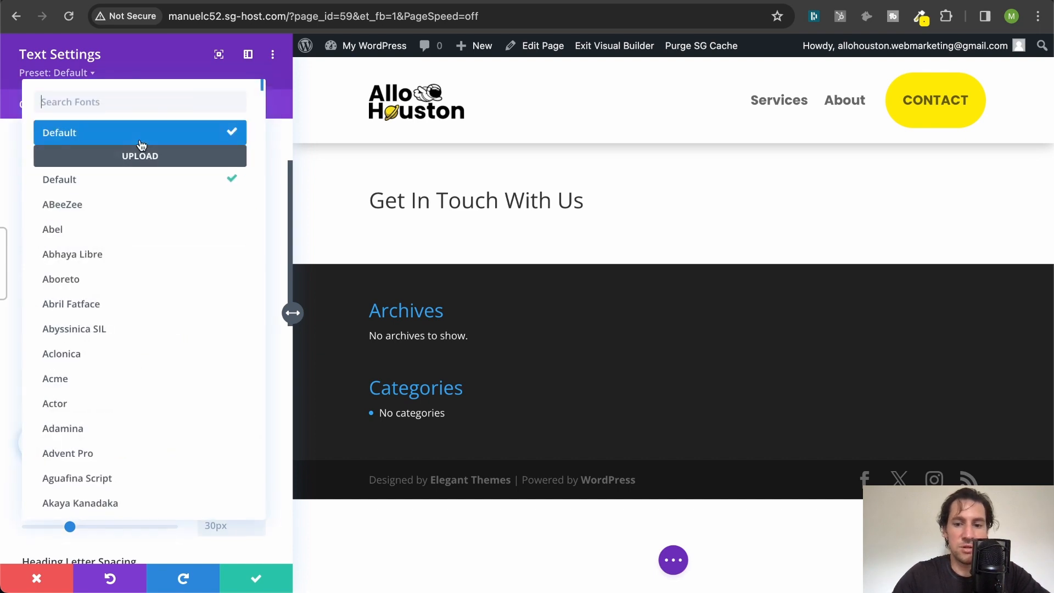
text(pop)
click(96, 206)
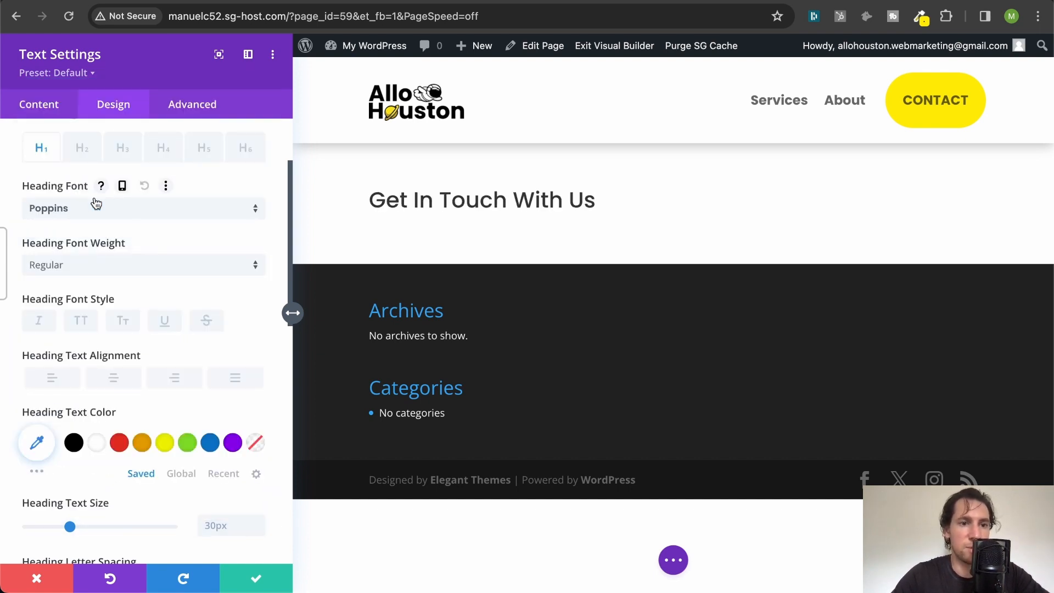
scroll(96, 206, down, 2)
click(94, 220)
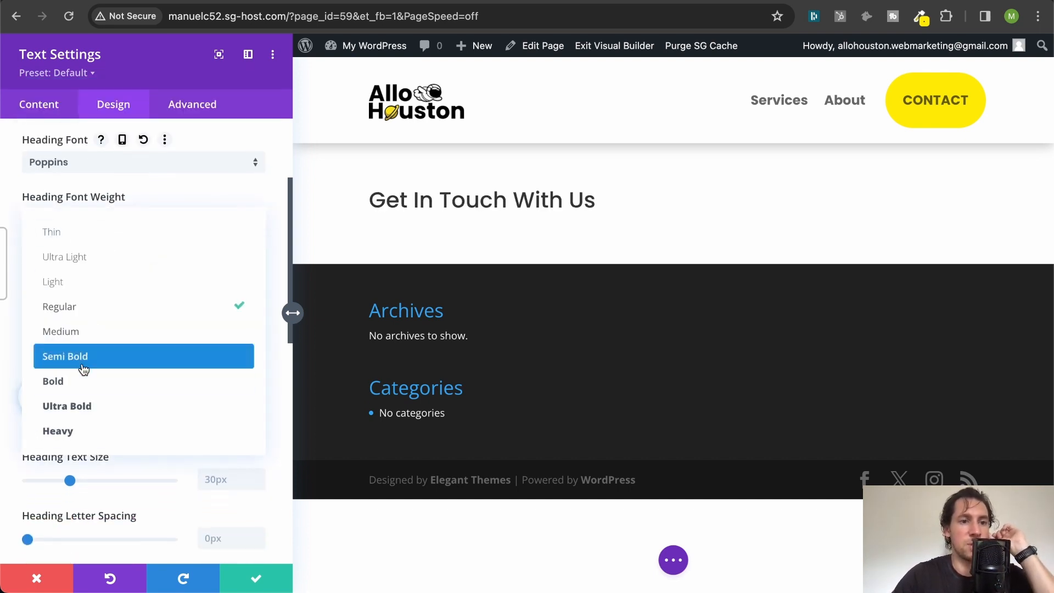
click(93, 381)
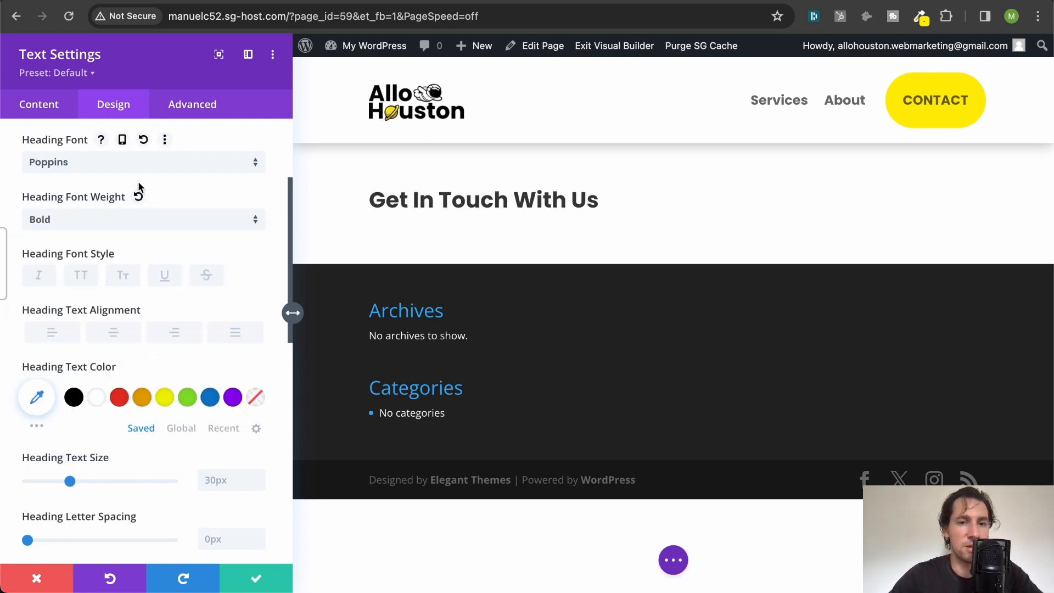
Step: Set the heading text size to 64px, centre-align the heading, and save the Text module's settings
scroll(144, 366, down, 2)
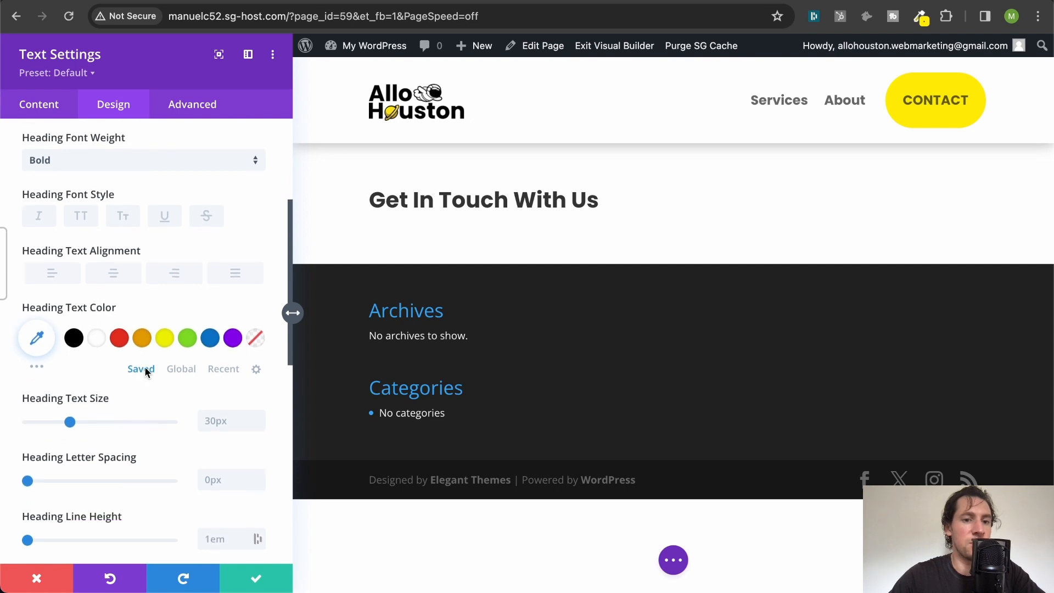
click(234, 429)
text(64)
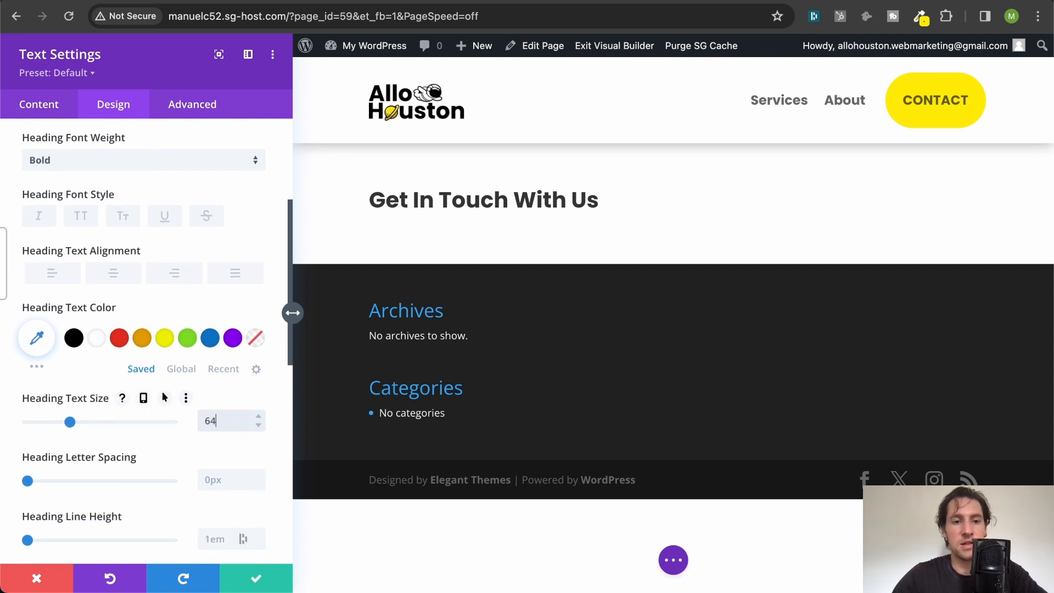
text(px)
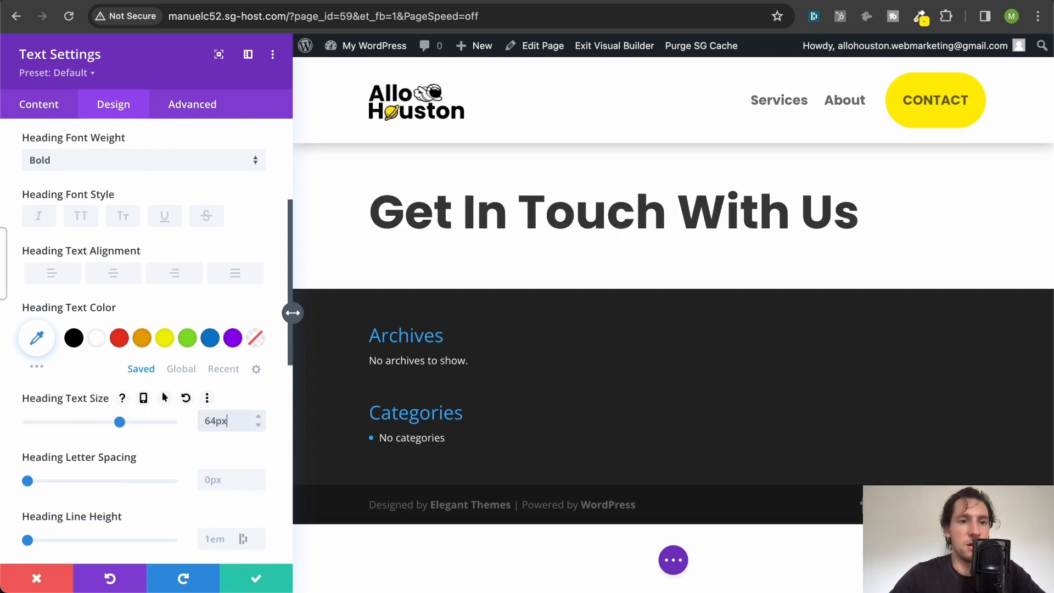
click(113, 273)
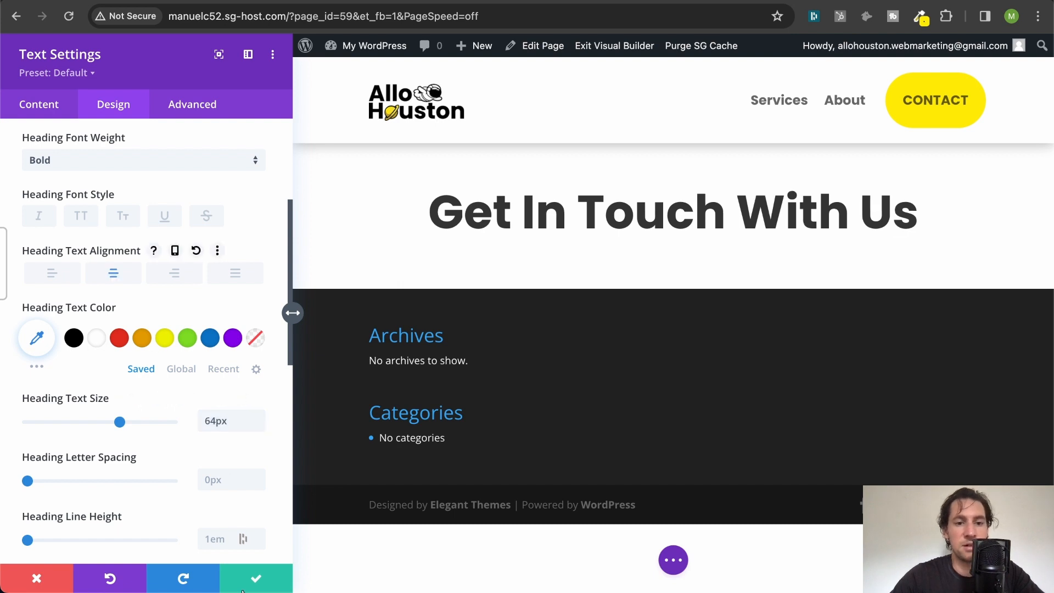
click(263, 580)
Step: Insert a single-column row below the heading and add a Contact Form module to it
mouse_move(527, 252)
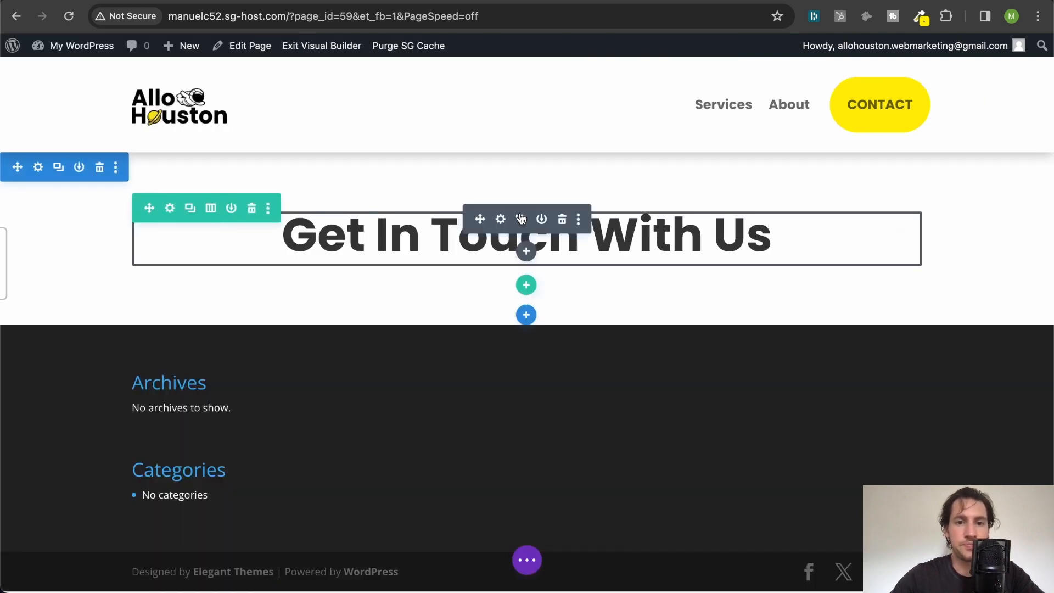
click(528, 285)
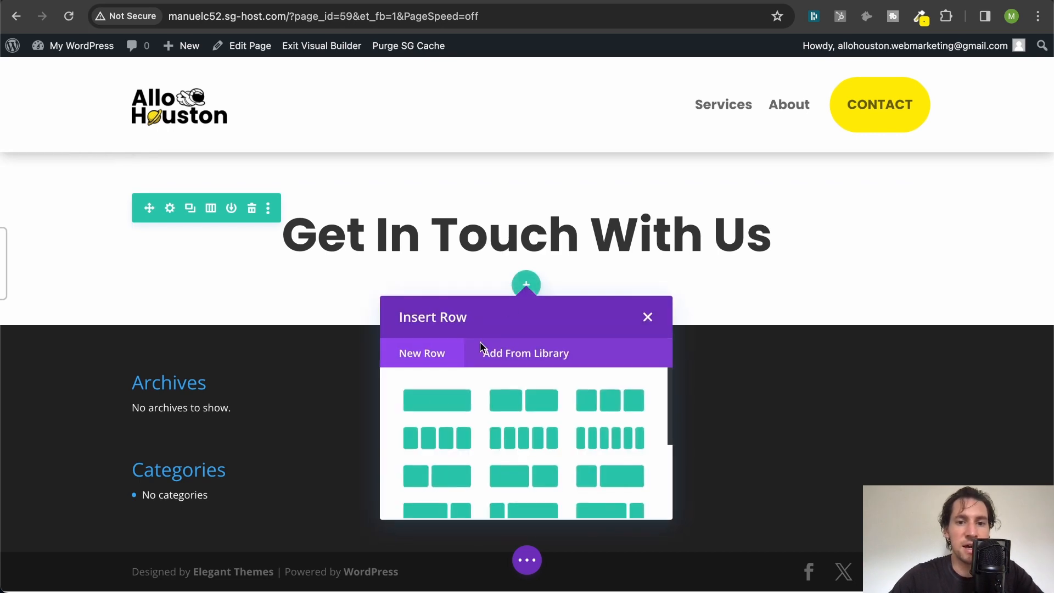
click(439, 407)
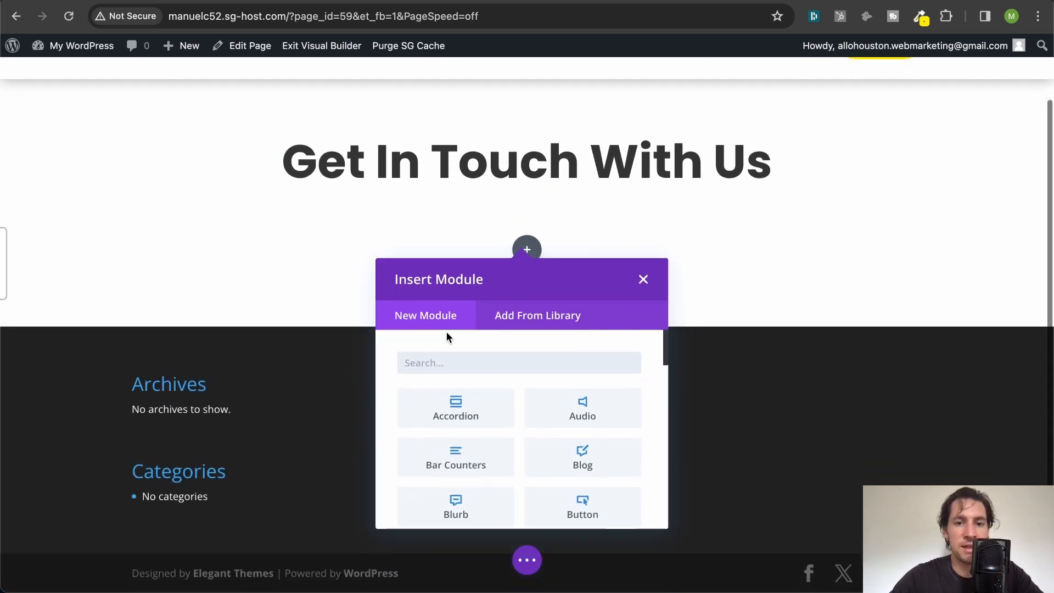
text(con)
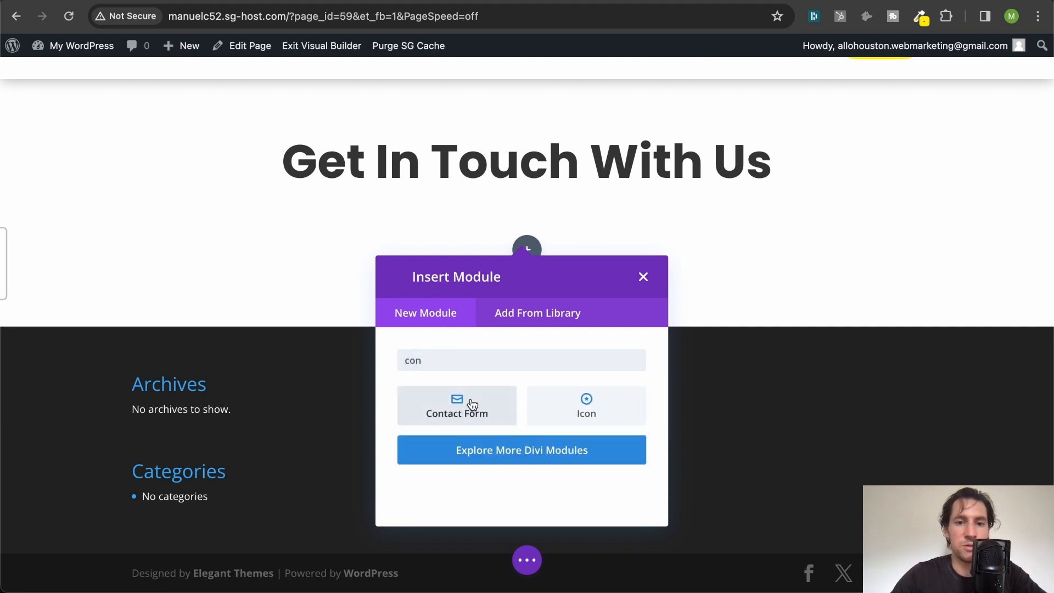
click(472, 405)
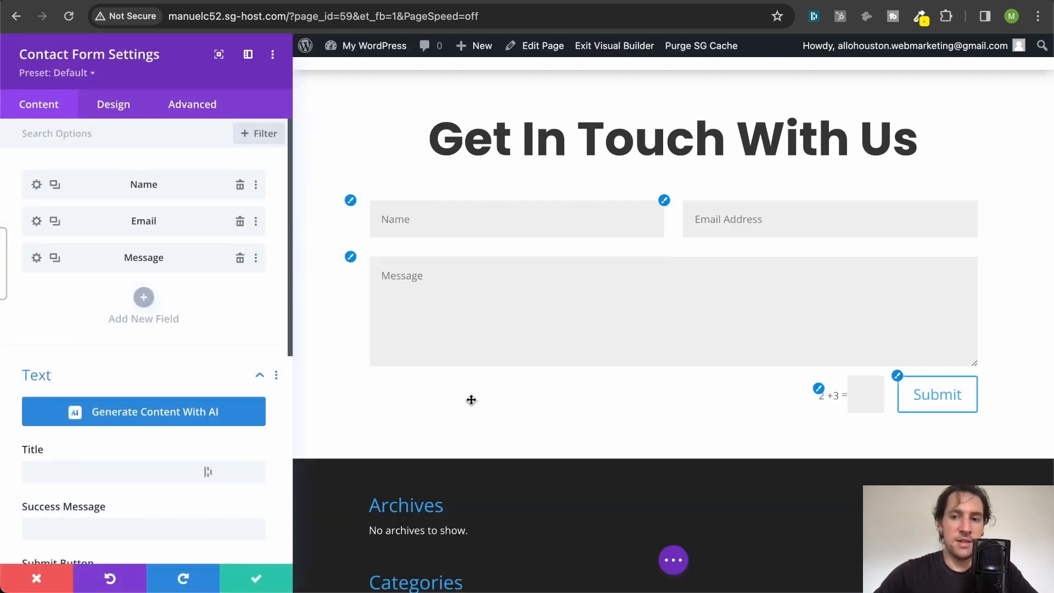
Step: Duplicate the contact form's Email field and give the copy the field ID "Phone" and the title "Phone Number"
scroll(522, 261, up, 2)
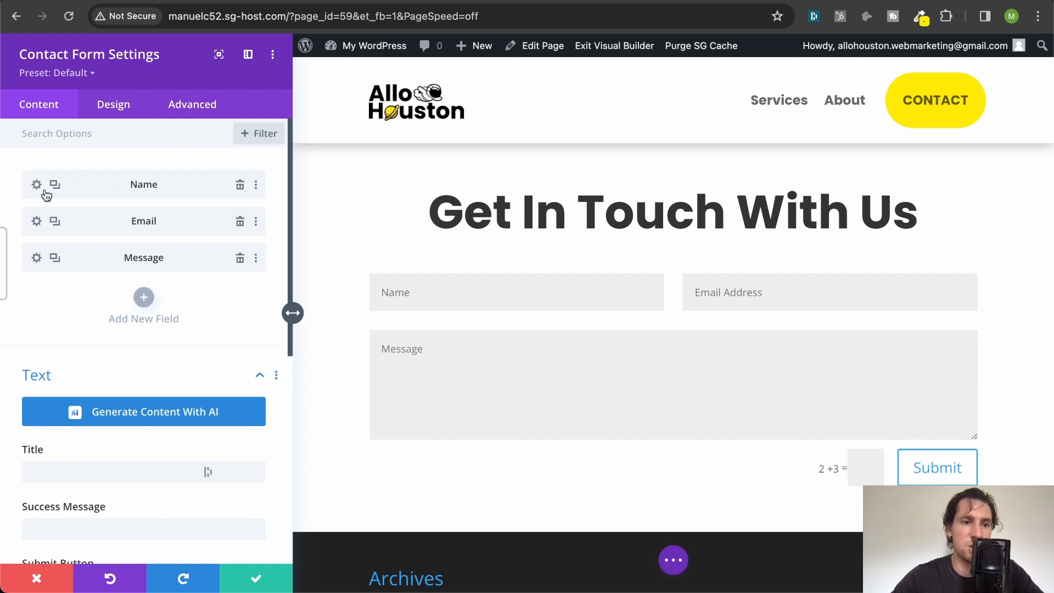
click(55, 221)
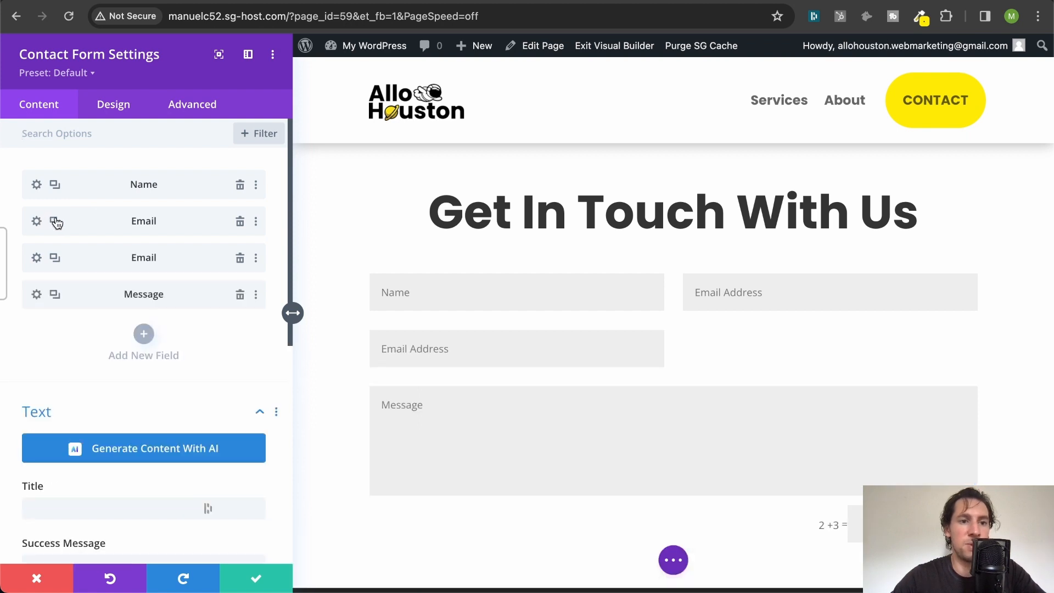
click(36, 257)
double_click(115, 262)
text(Phone)
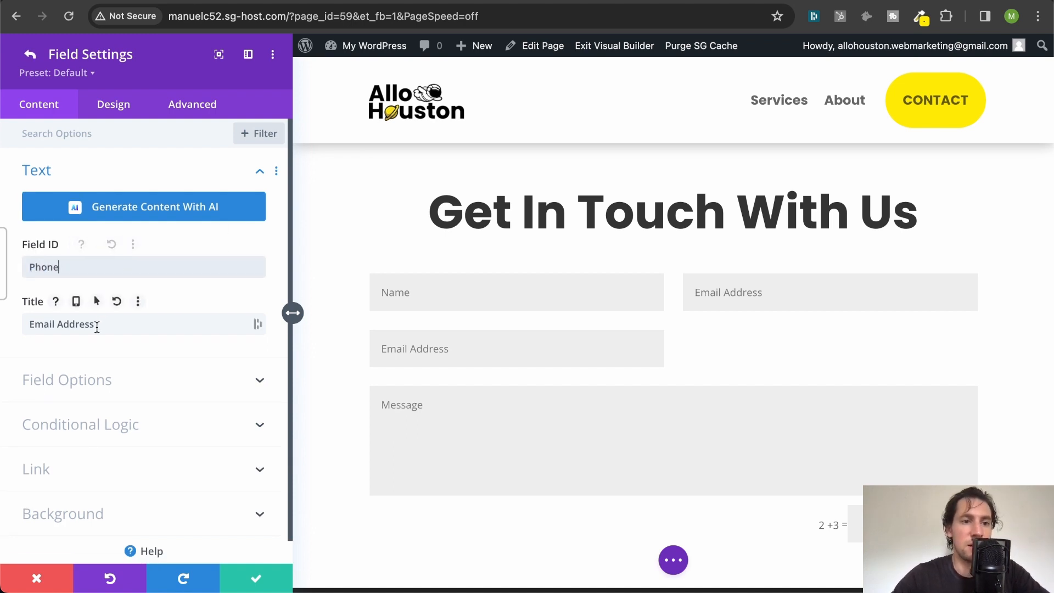
triple_click(96, 324)
text(Phone)
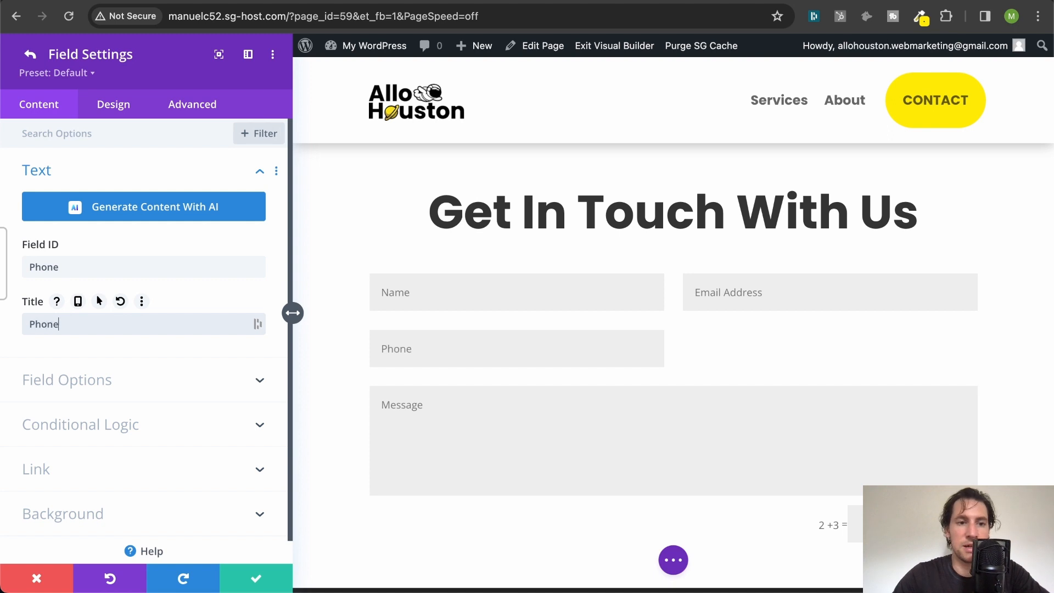
text( Number)
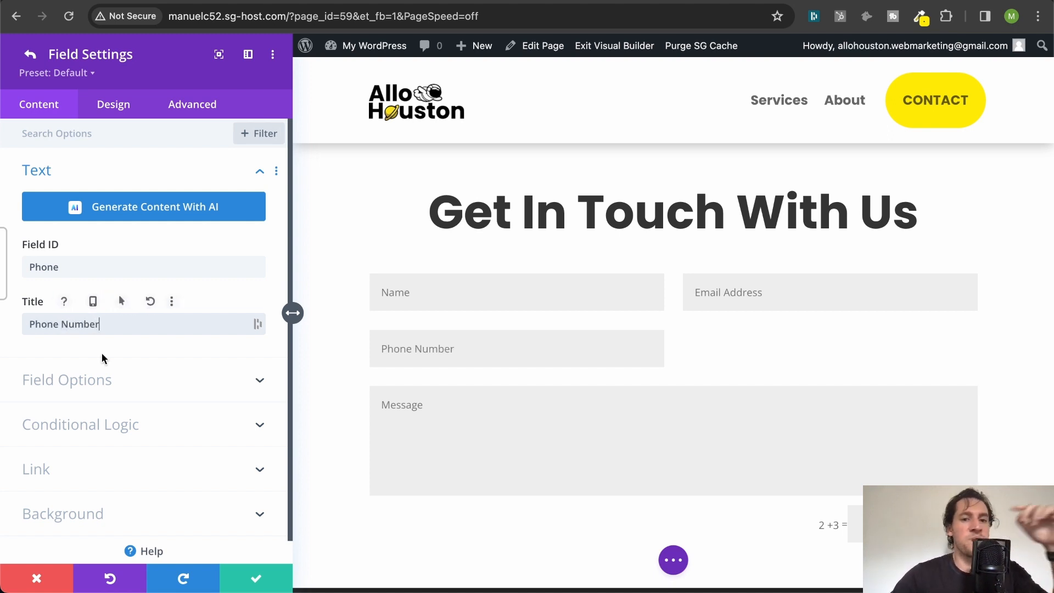
Step: Leave the Phone field's settings and make the contact form's Name field full width
scroll(101, 353, down, 1)
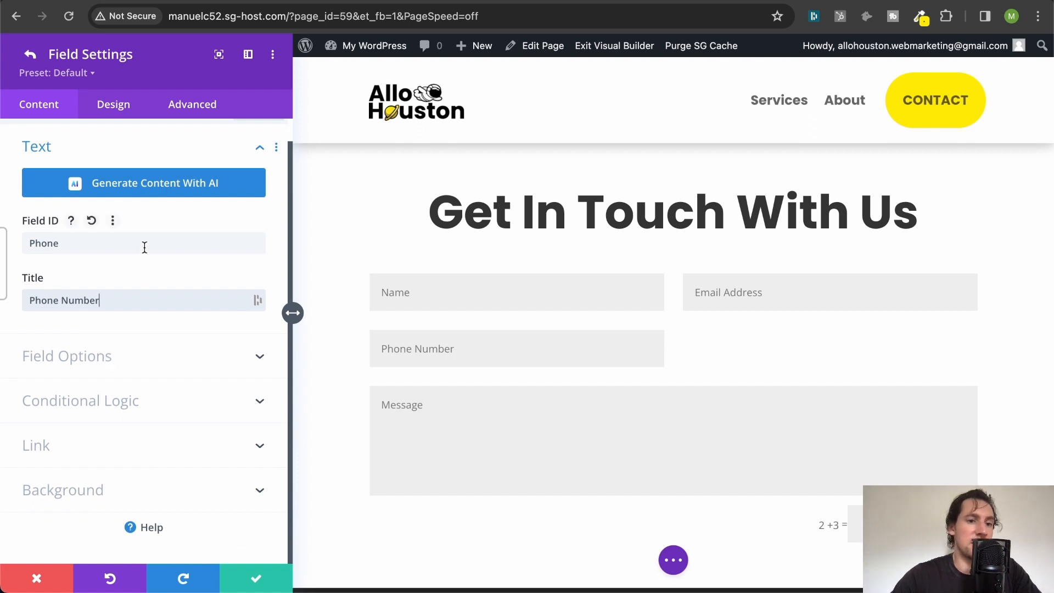
scroll(143, 252, up, 1)
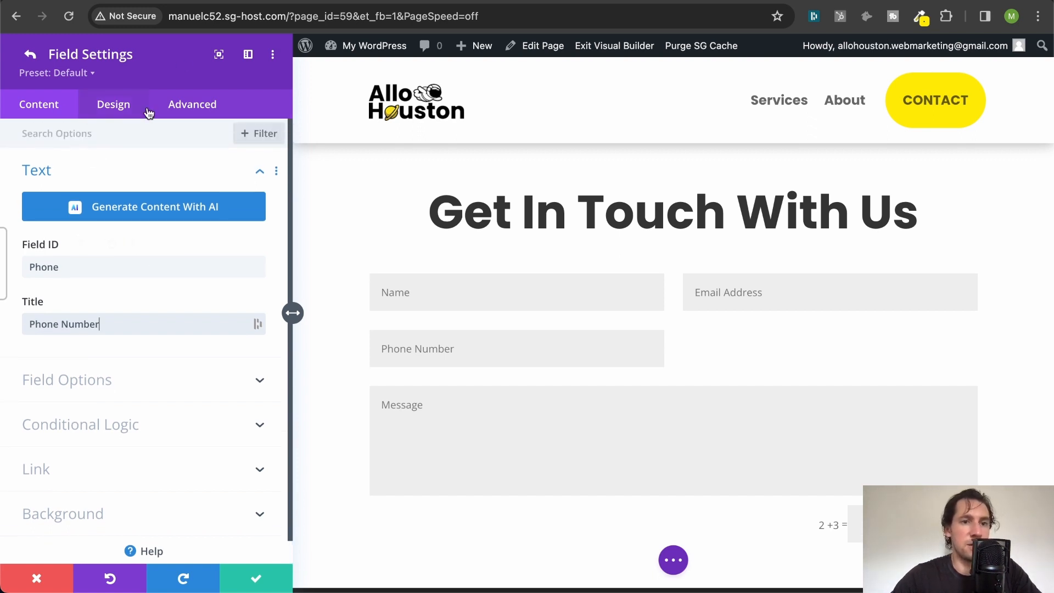
click(29, 55)
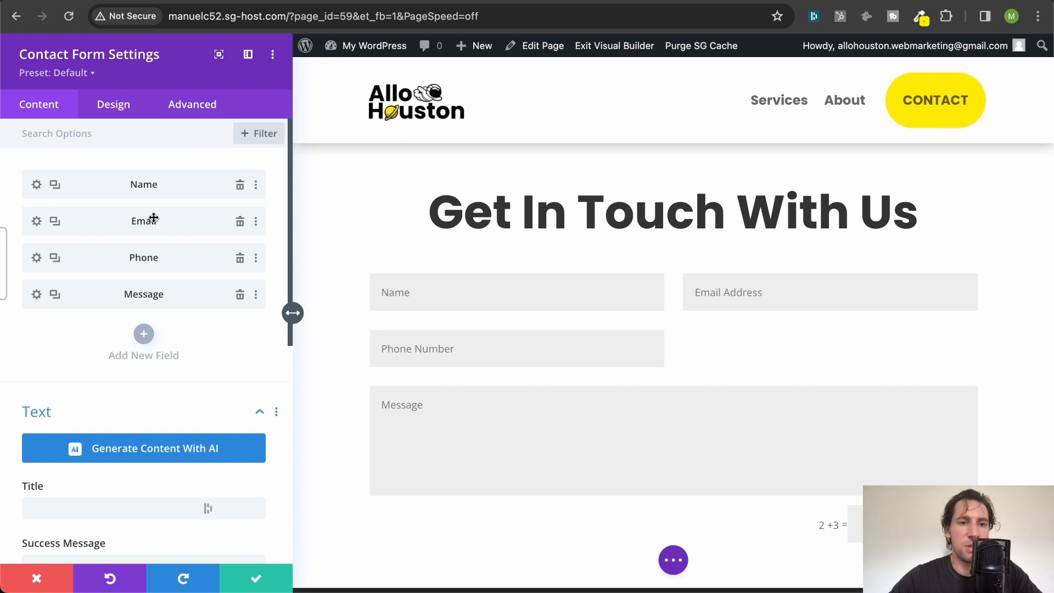
click(35, 186)
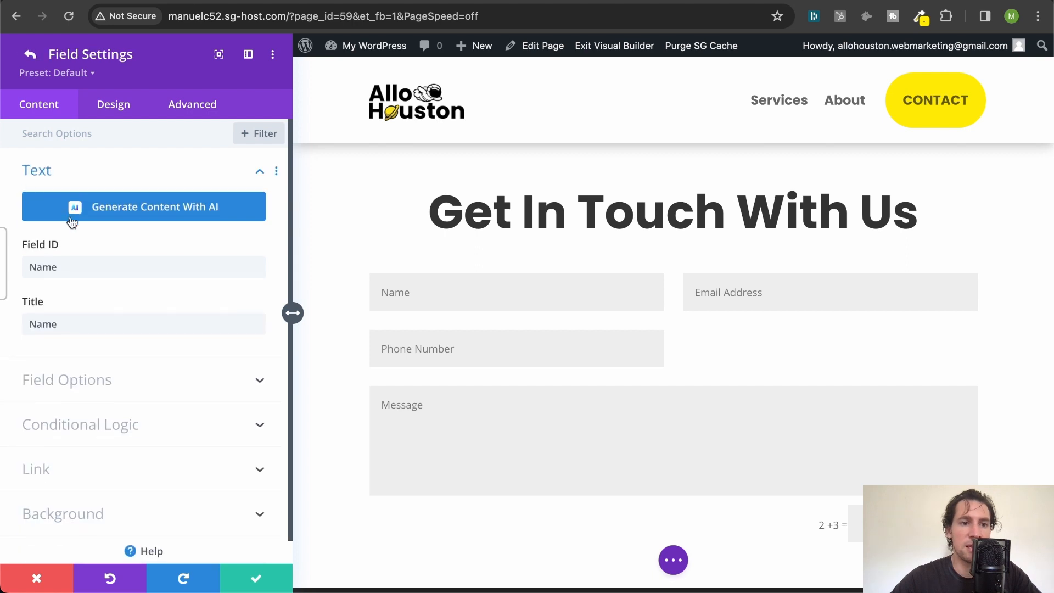
click(112, 114)
click(94, 171)
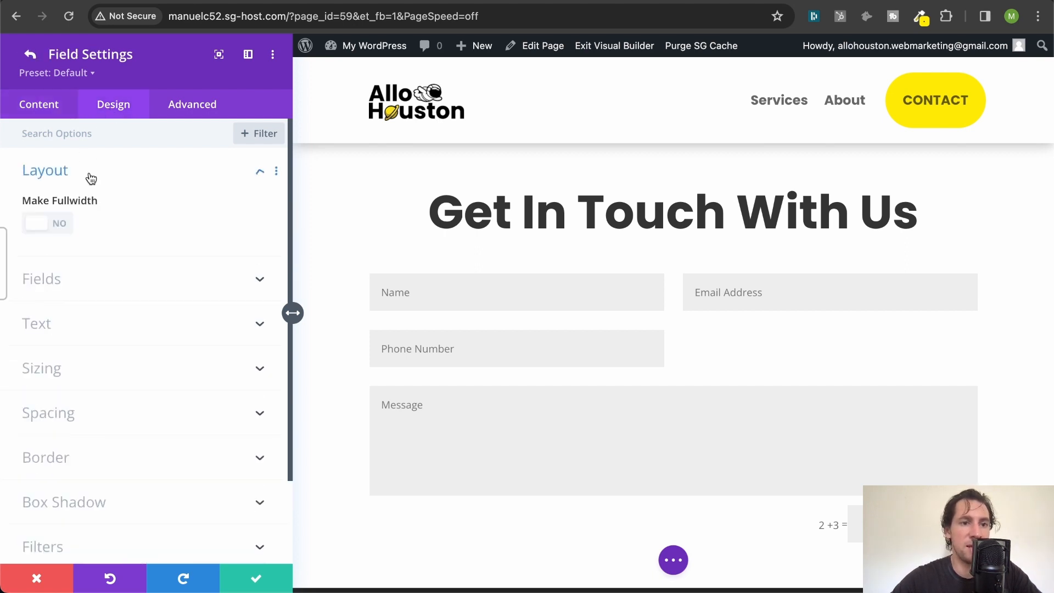
click(61, 224)
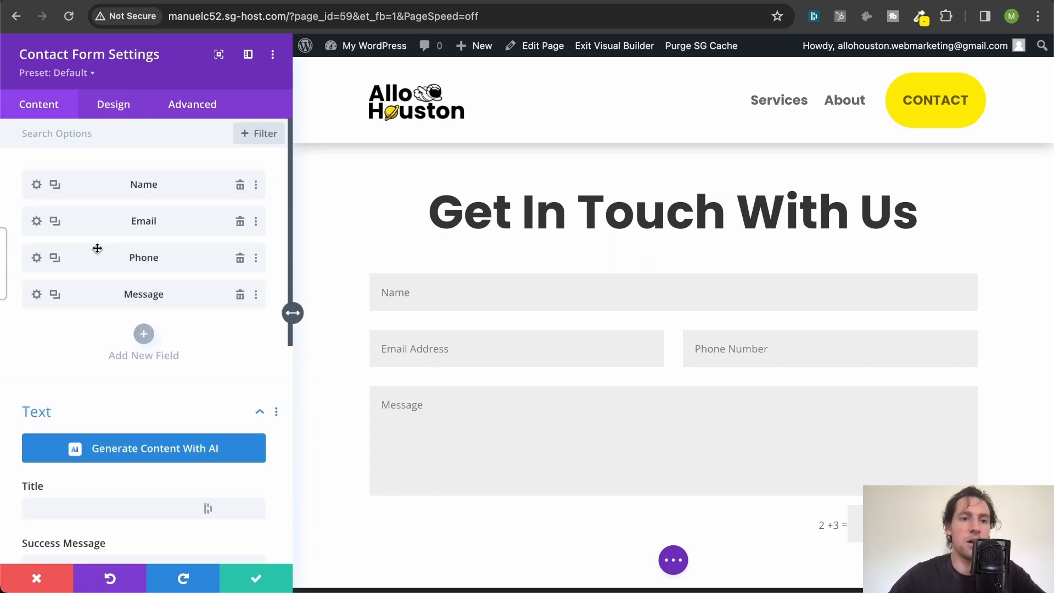
Step: Try the title "Contact form" on the contact form, then clear it
scroll(98, 249, down, 1)
scroll(98, 247, down, 5)
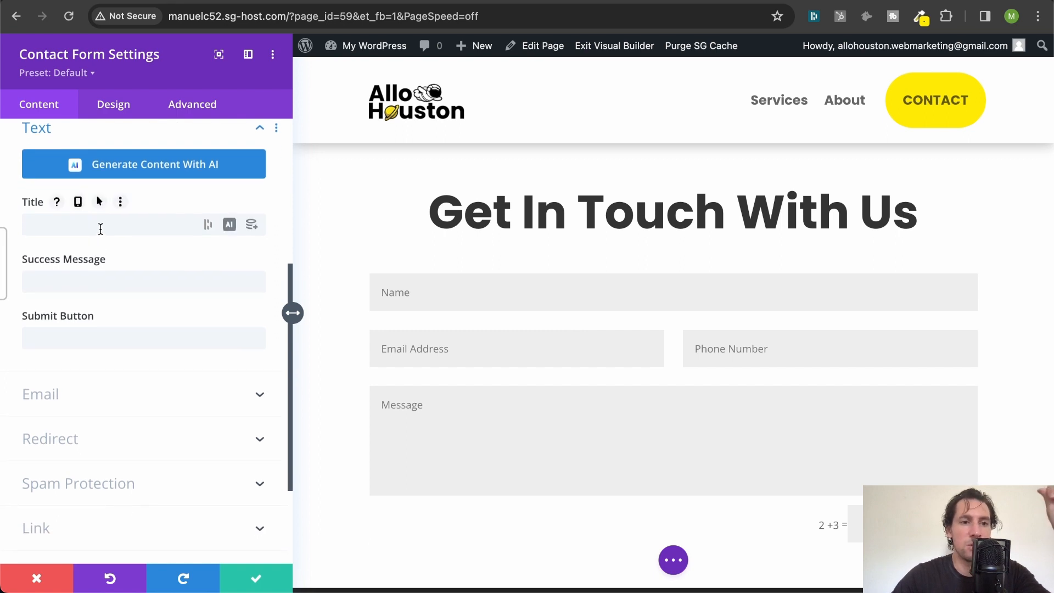
click(100, 229)
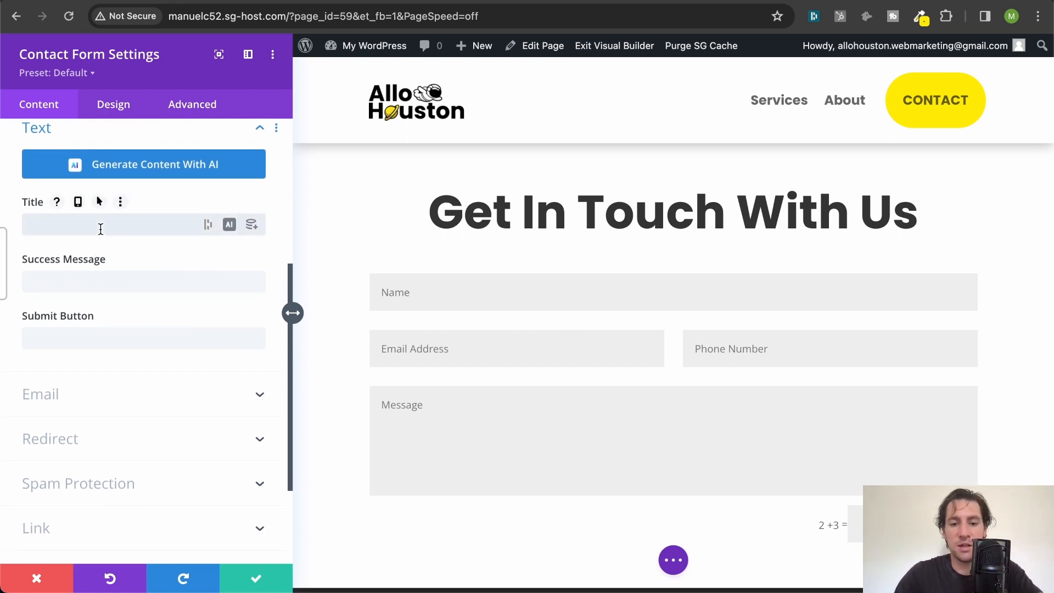
text(Til)
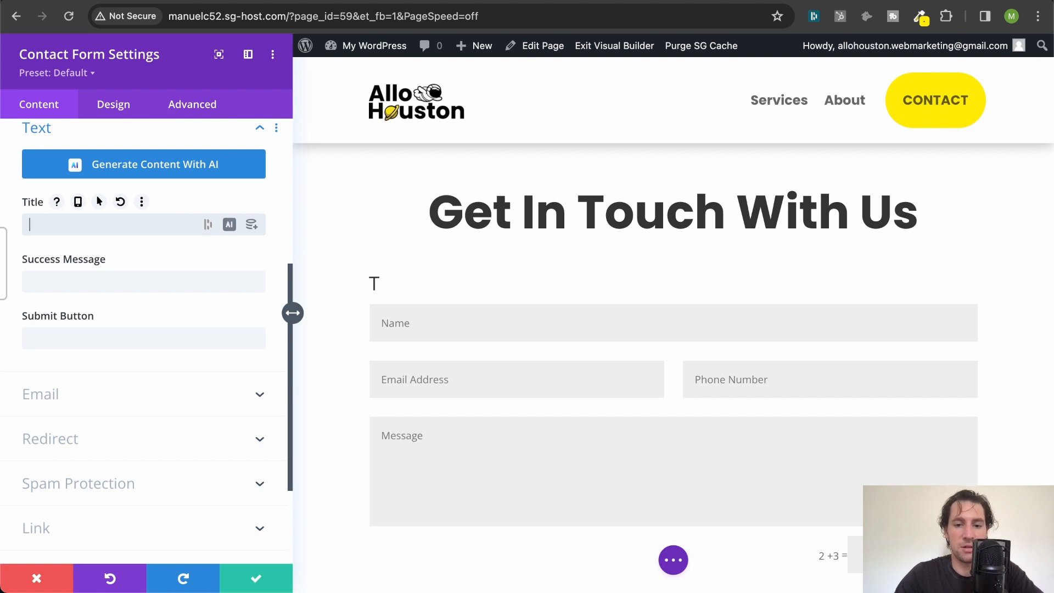
text(Contact for)
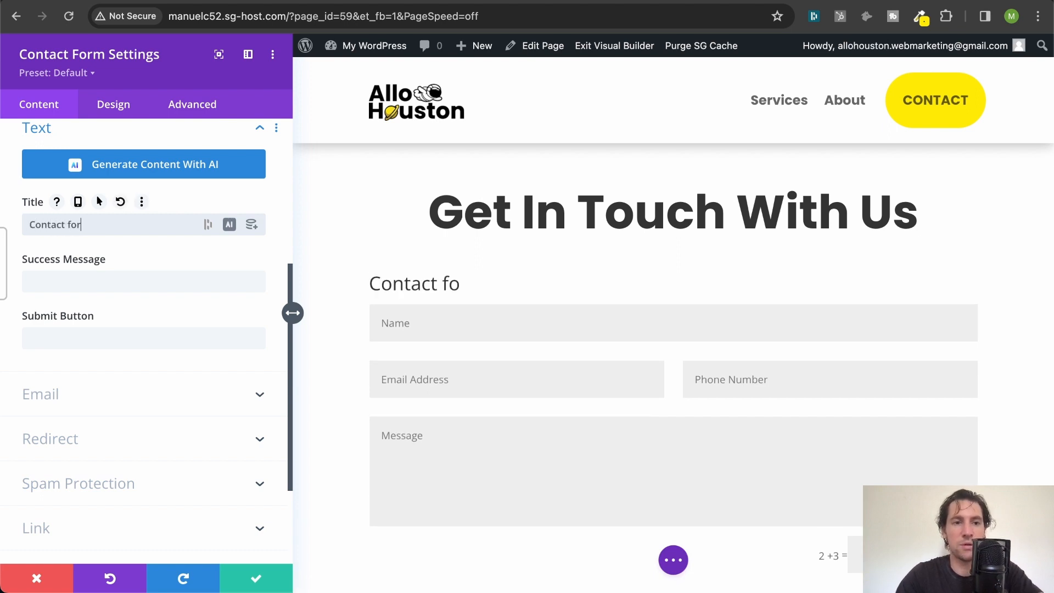
text(m)
key(super+a)
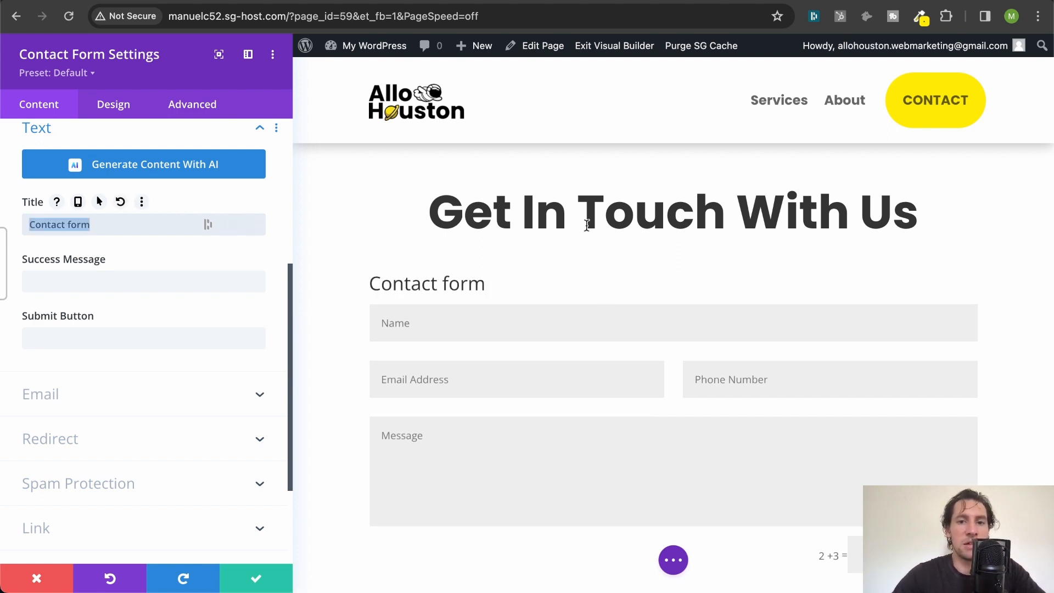
key(BackSpace)
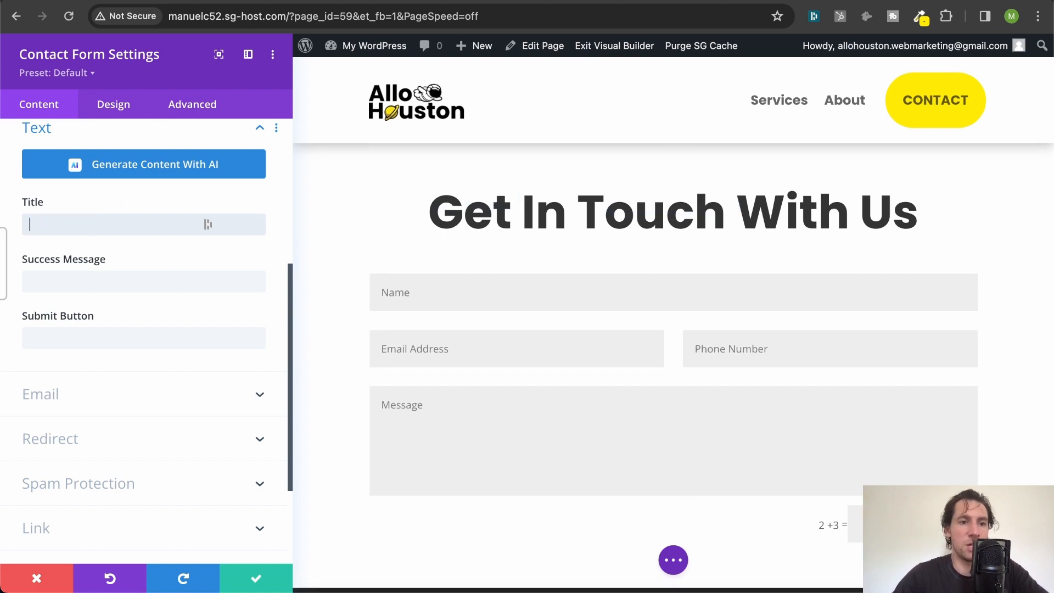
Step: Set the form's success message to "Thank you for your message, we'll get back to you shortly."
click(151, 278)
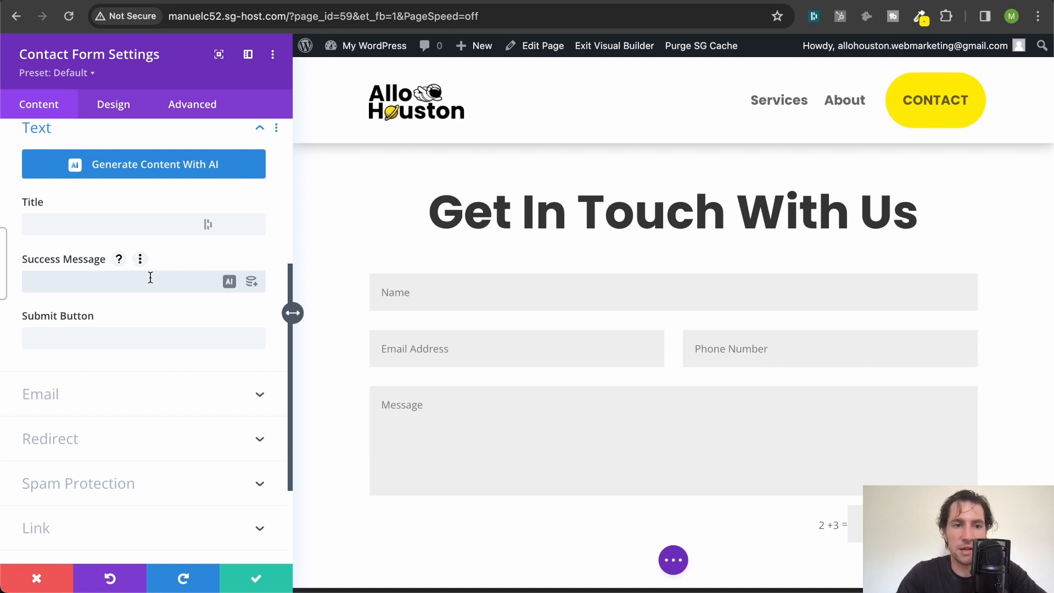
text(Thank you for your m)
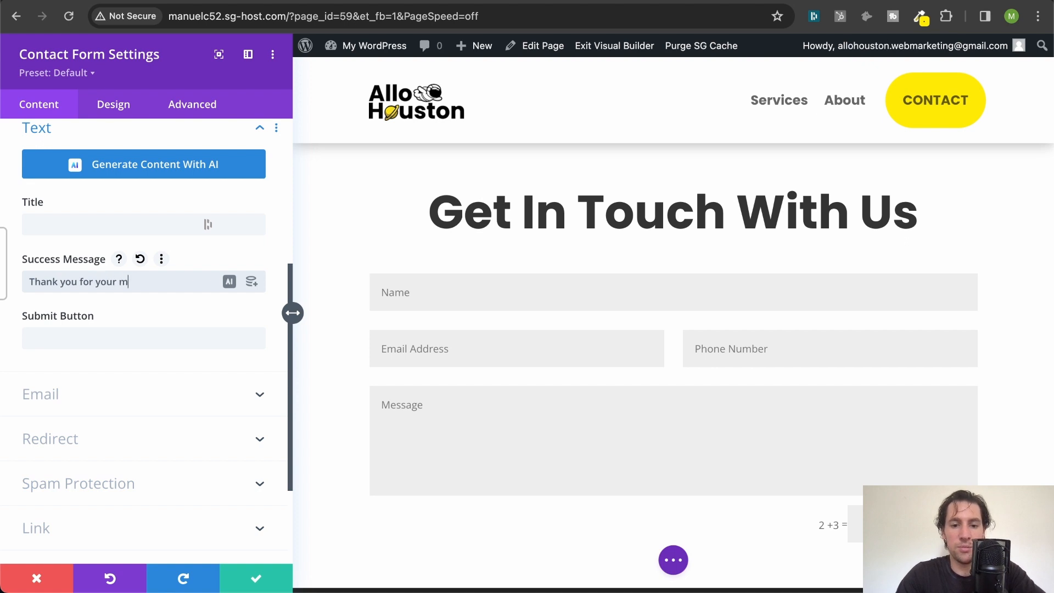
text(essage, we'll get ba)
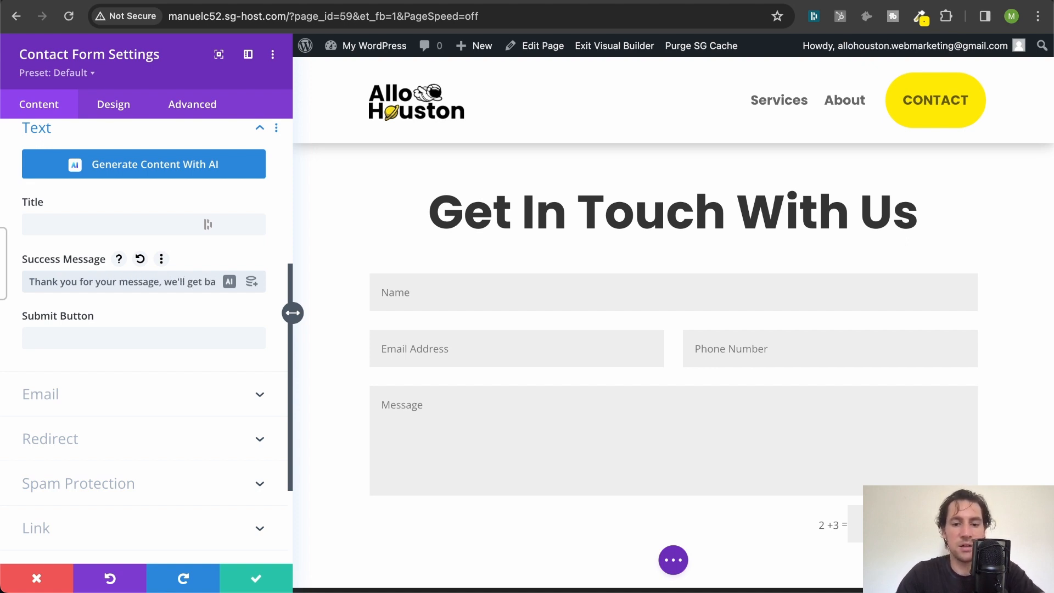
text(ck to y)
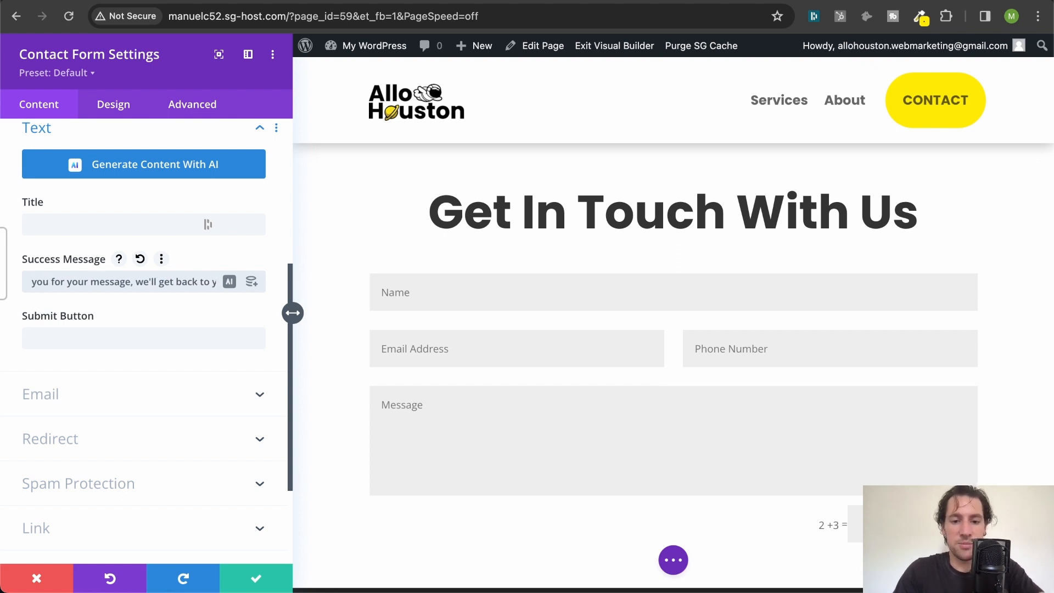
text(ou shortly.)
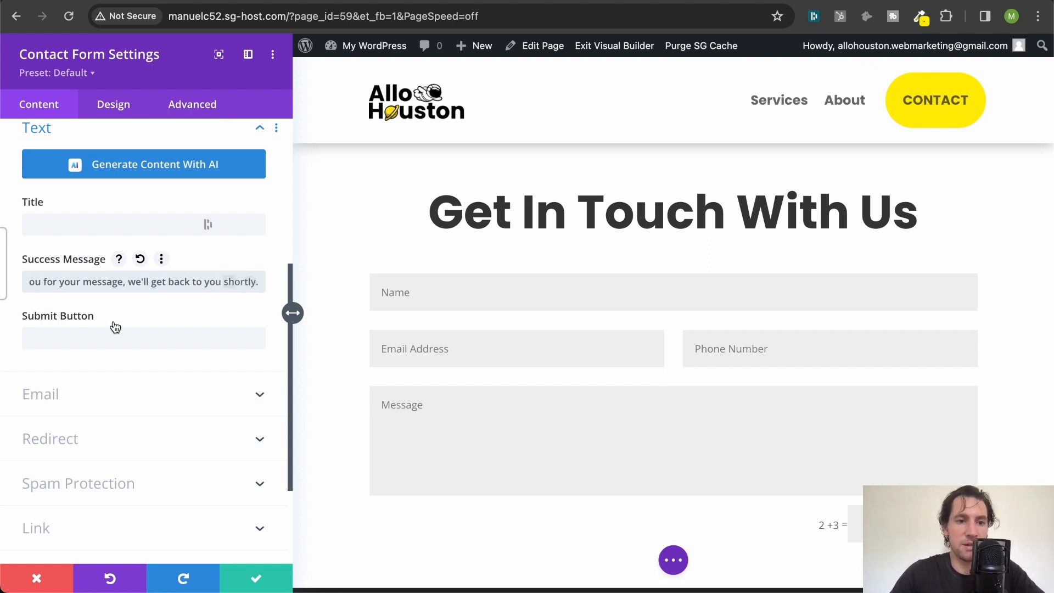
Step: Set the contact form's submit button text to "Send Message"
click(111, 335)
text(Send )
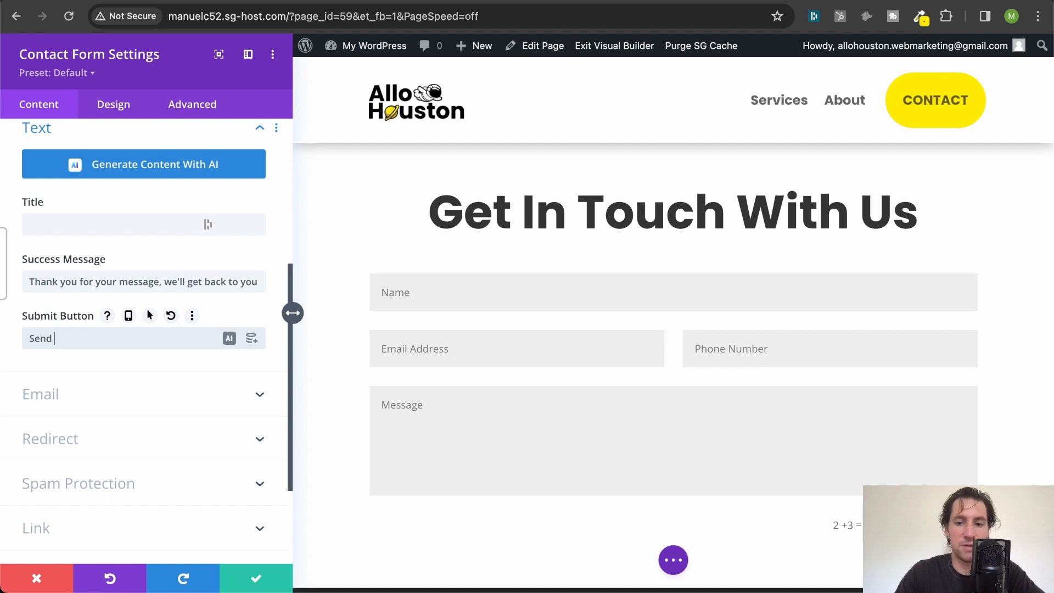
text(Message)
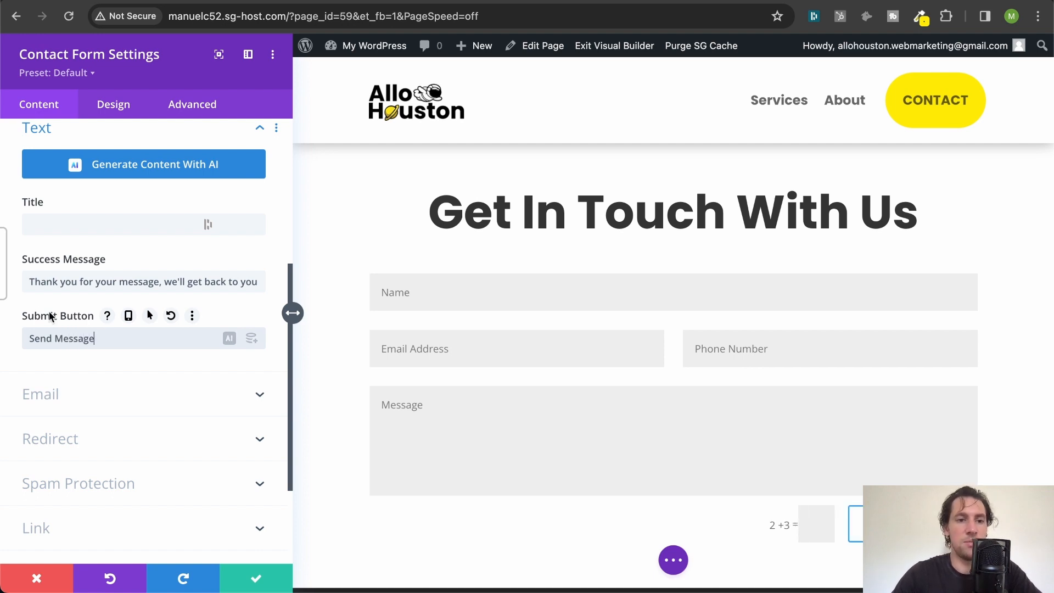
Step: Enter the recipient's email address in the contact form's email settings
scroll(120, 318, down, 3)
click(120, 328)
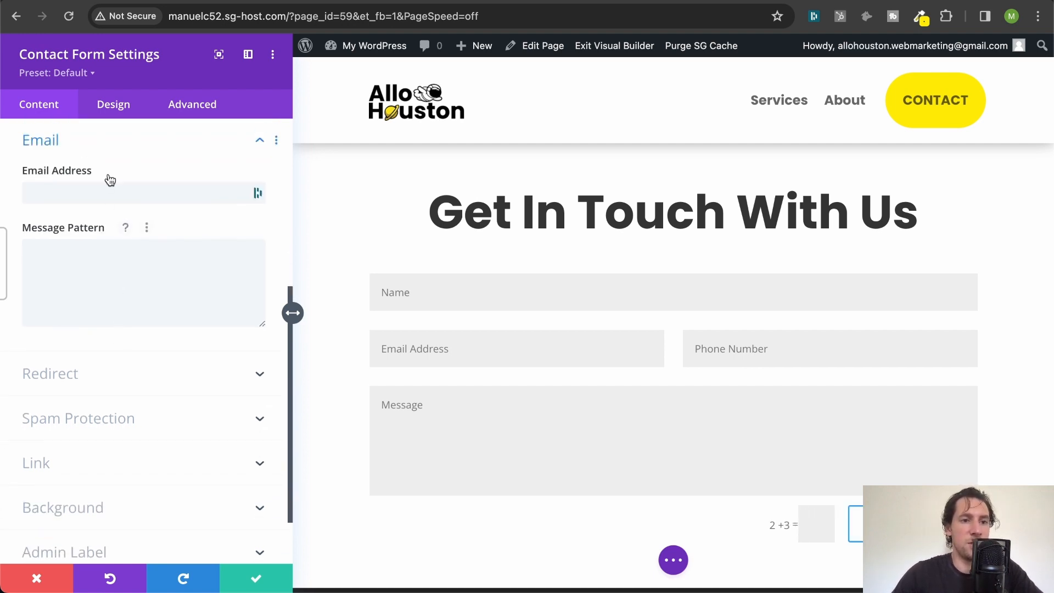
click(104, 171)
click(105, 171)
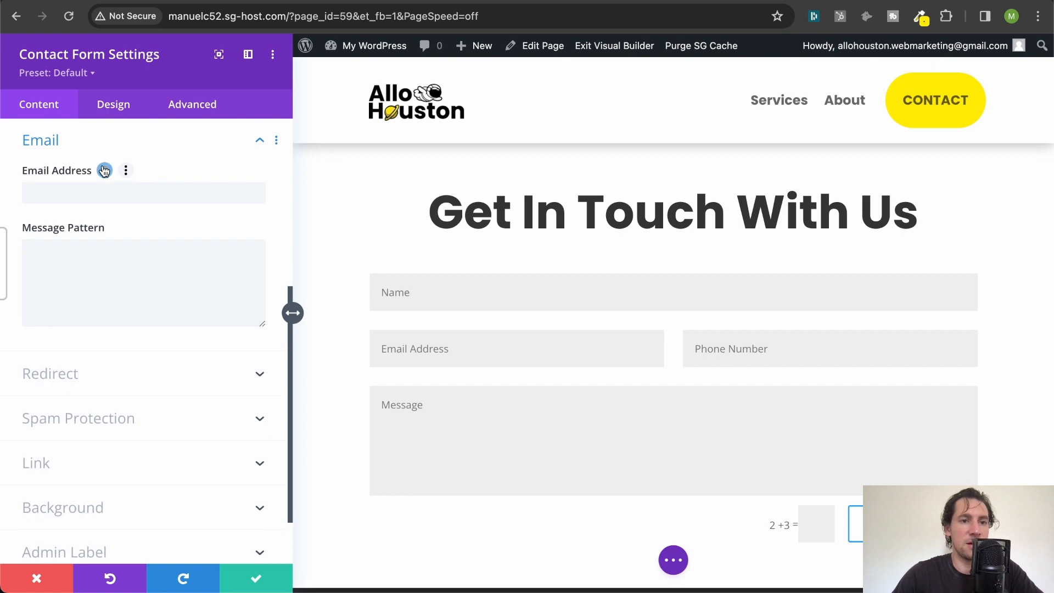
click(74, 138)
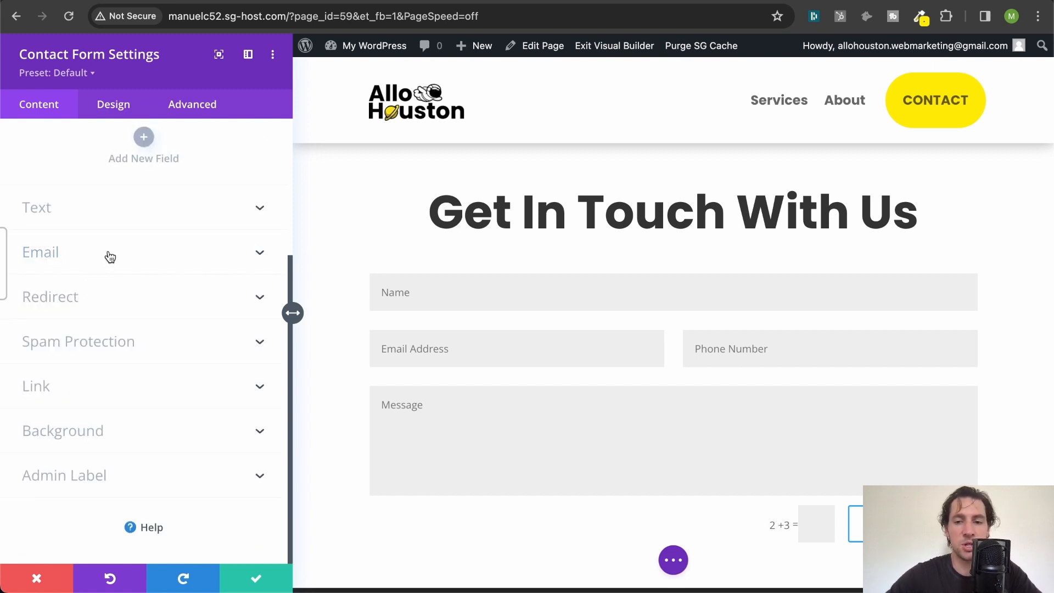
click(110, 255)
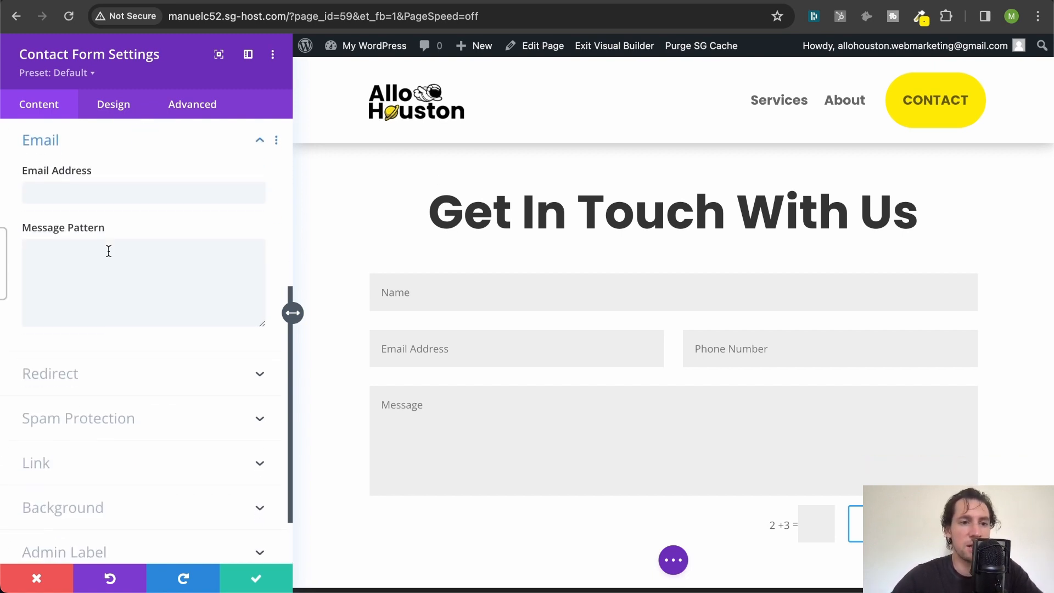
click(91, 197)
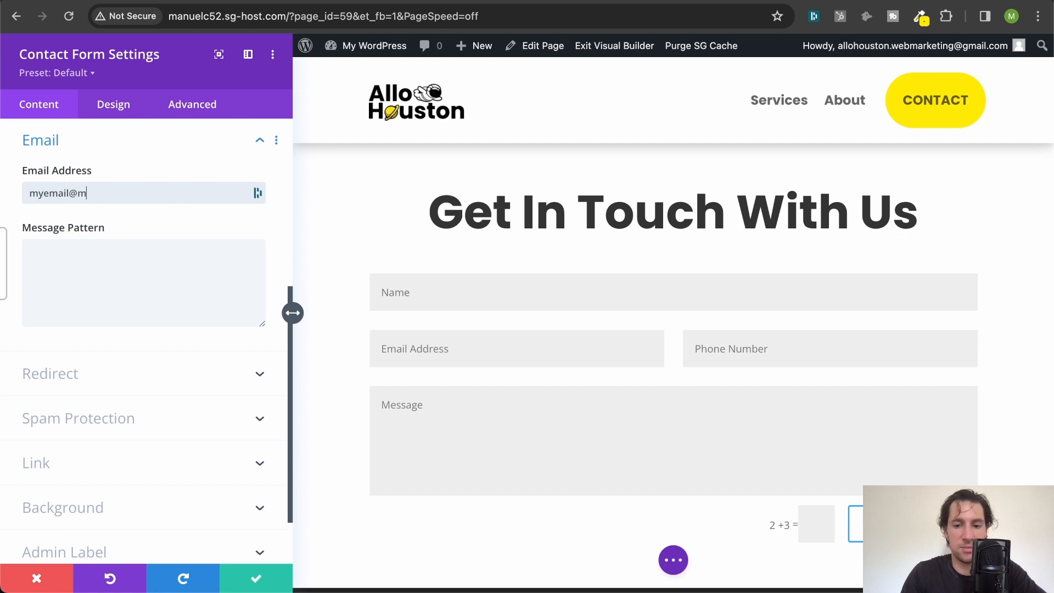
text(com)
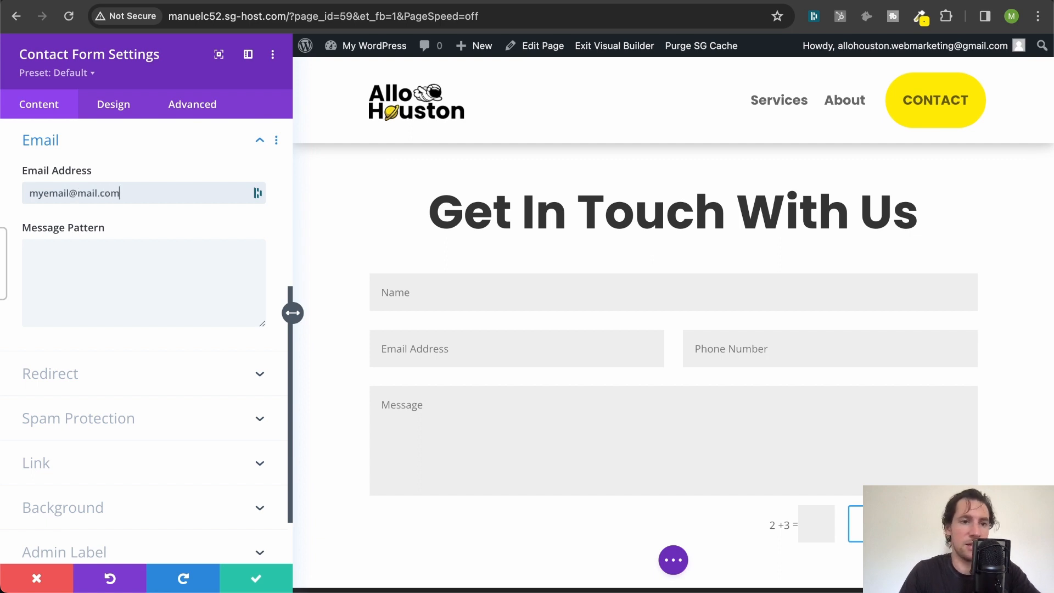
Step: Start the email's message pattern with the line "Someone wrote a message:"
click(94, 273)
scroll(94, 273, down, 1)
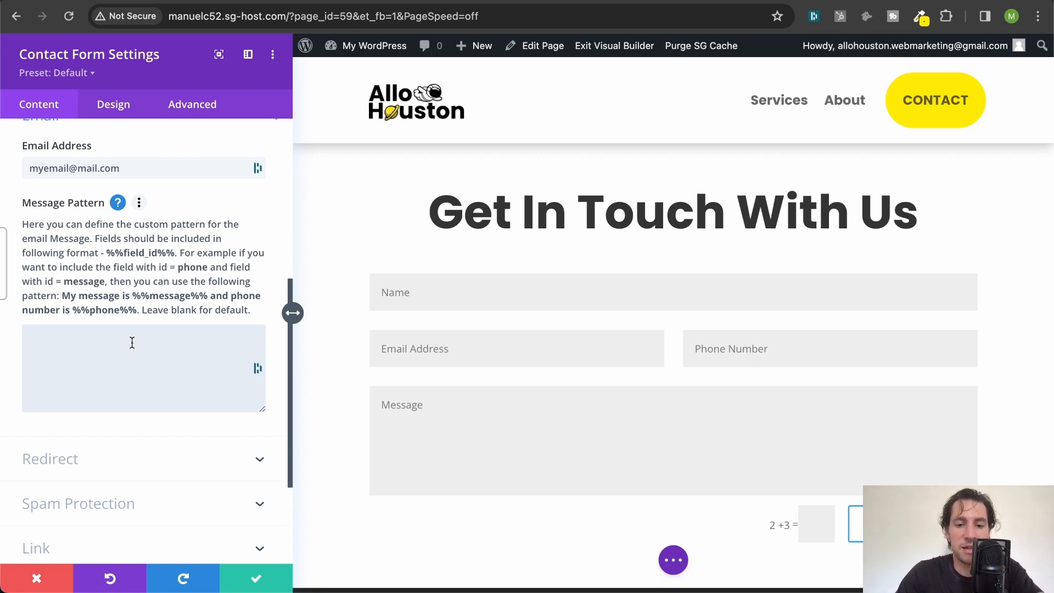
text(Some)
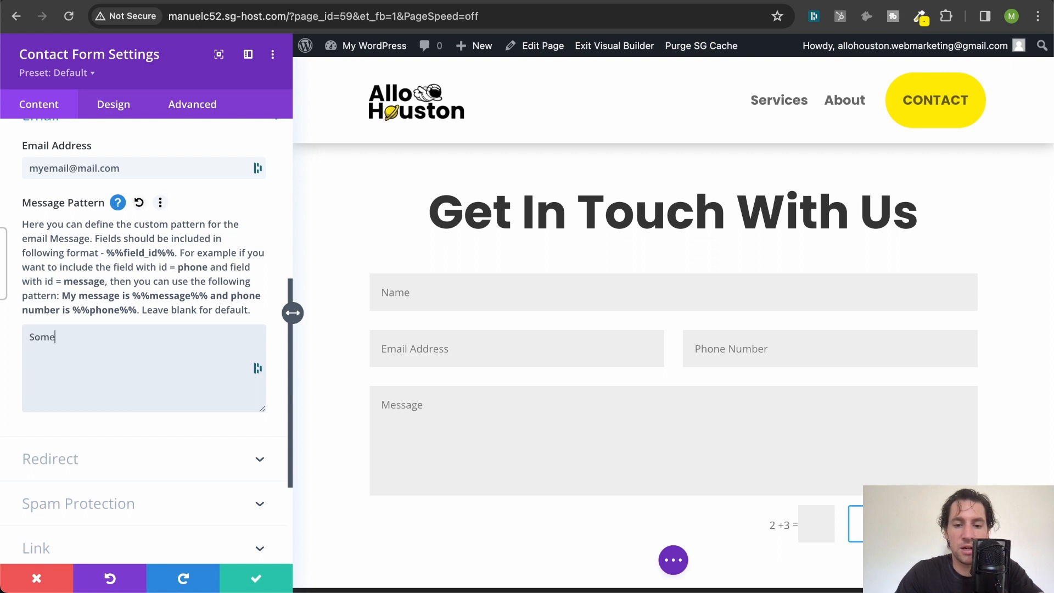
text(one wor)
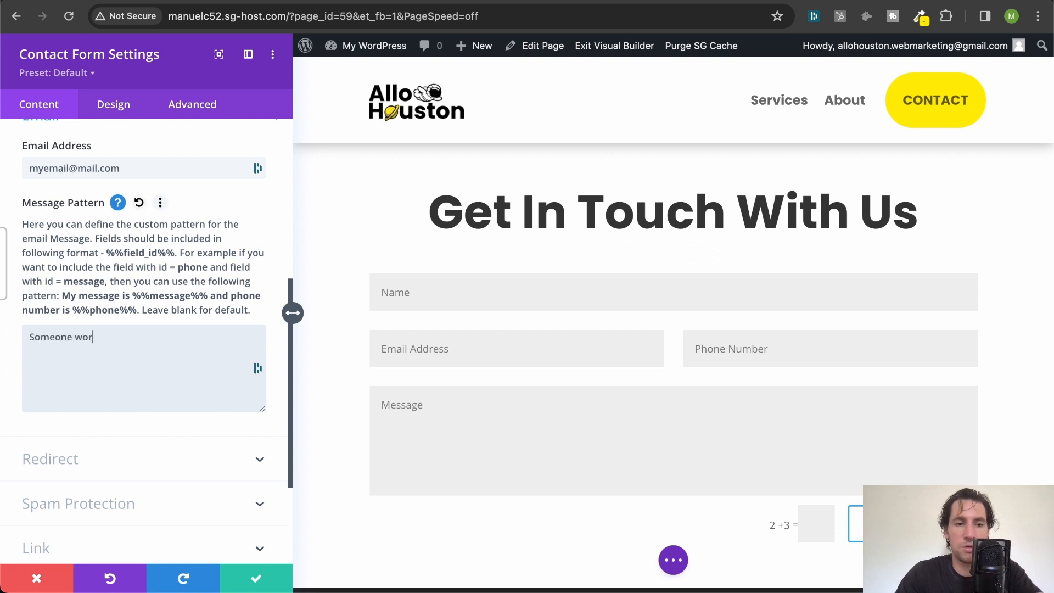
key(BackSpace)
key(BackSpace)
text(rote)
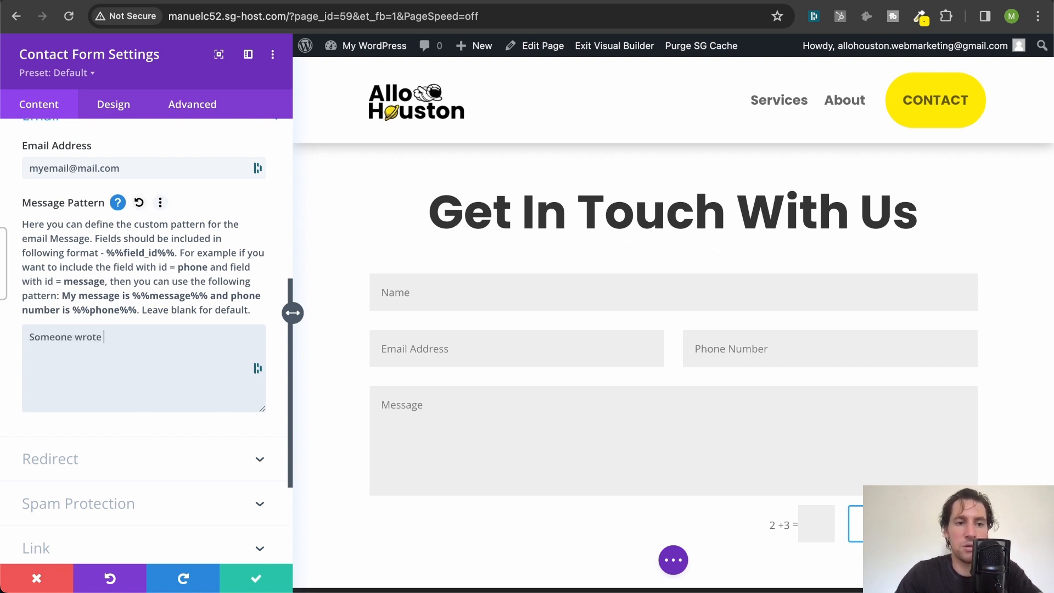
text( a message:)
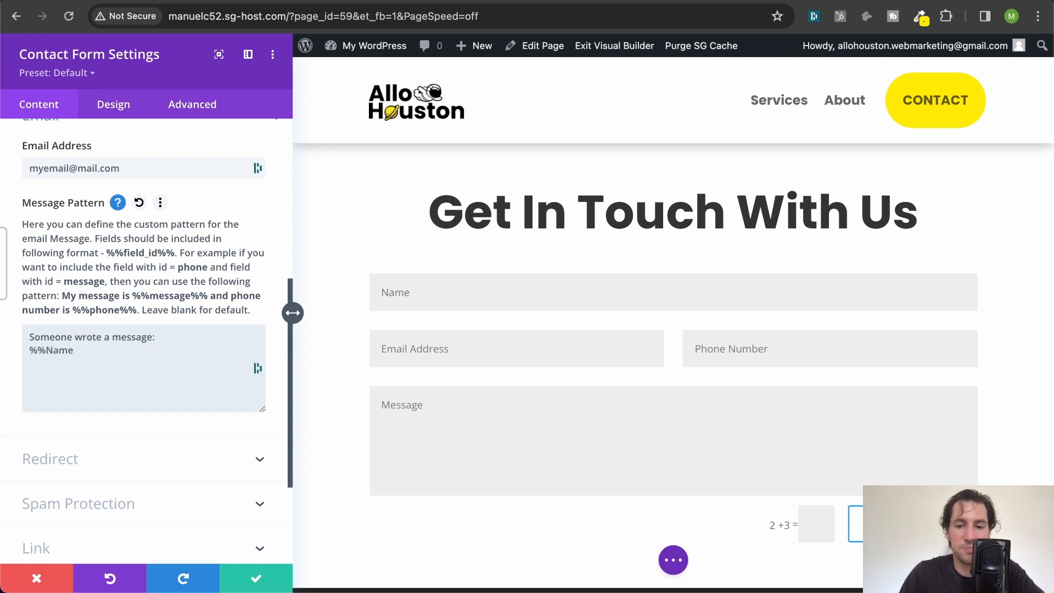
Step: Add the lines "Name: %%Name%%" and "Phone: %%Phone%%" to the message pattern and collapse the email settings
text(Name:)
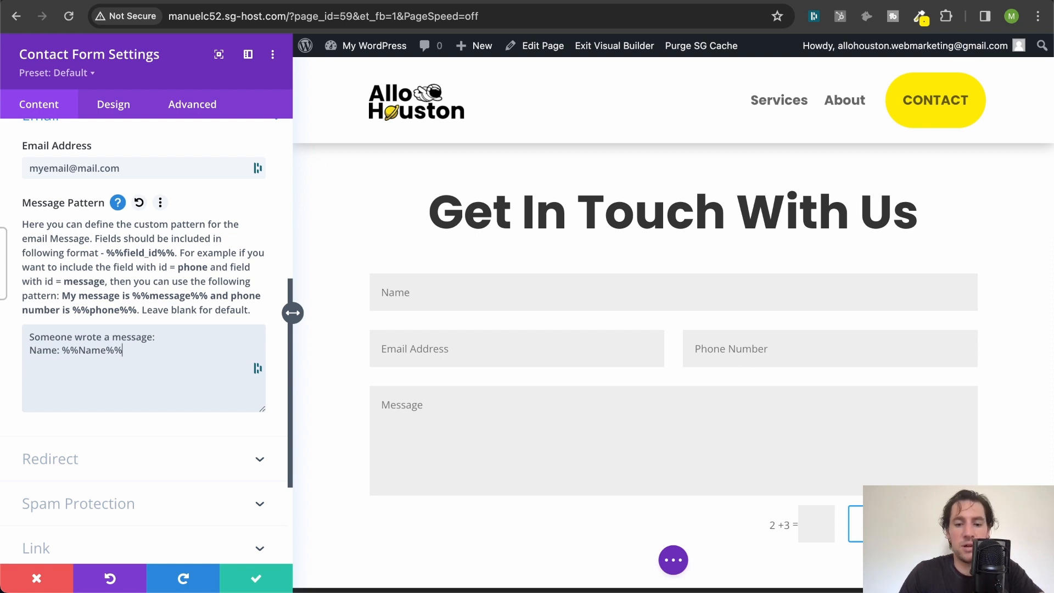
text(Name: %%Name%%)
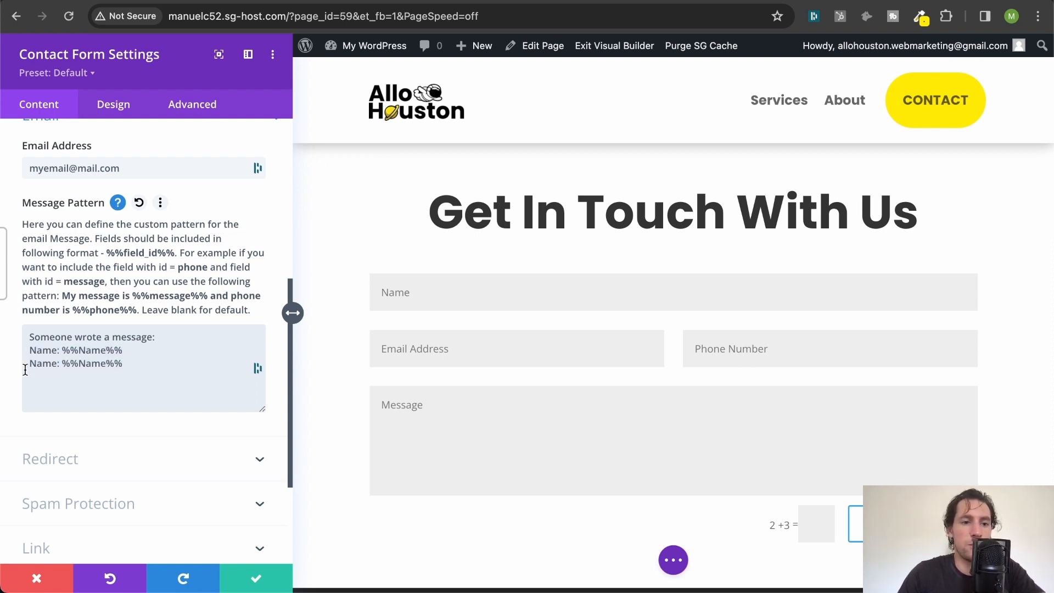
double_click(48, 360)
text(Phone)
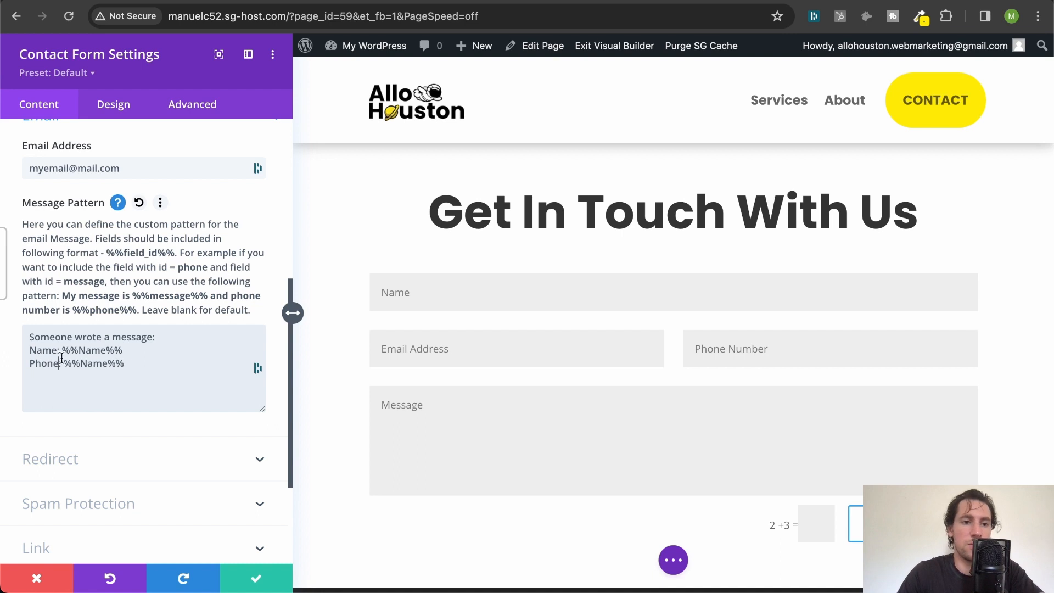
double_click(104, 363)
text(Phone)
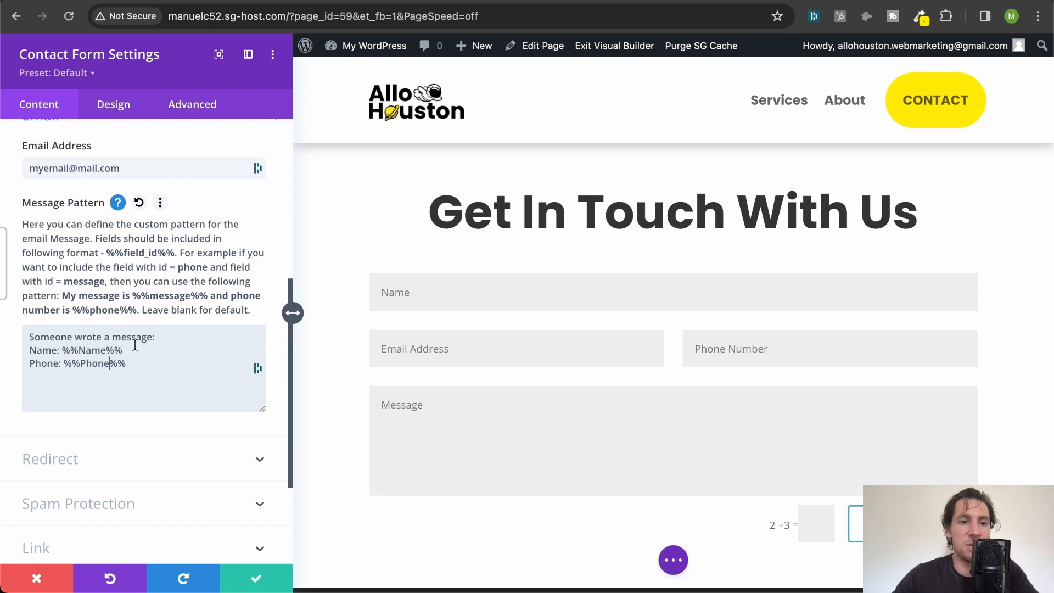
scroll(135, 346, down, 1)
scroll(135, 345, up, 3)
click(117, 166)
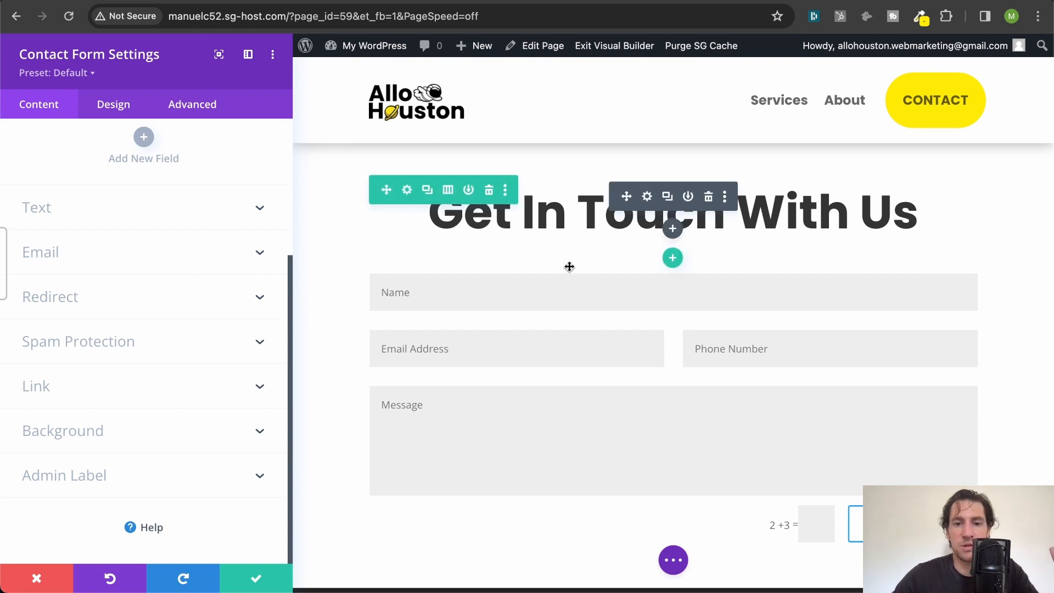
Step: Set the contact form fields' background color to white (#ffffff) in the design settings
scroll(569, 266, down, 1)
scroll(568, 266, up, 1)
click(113, 105)
click(103, 180)
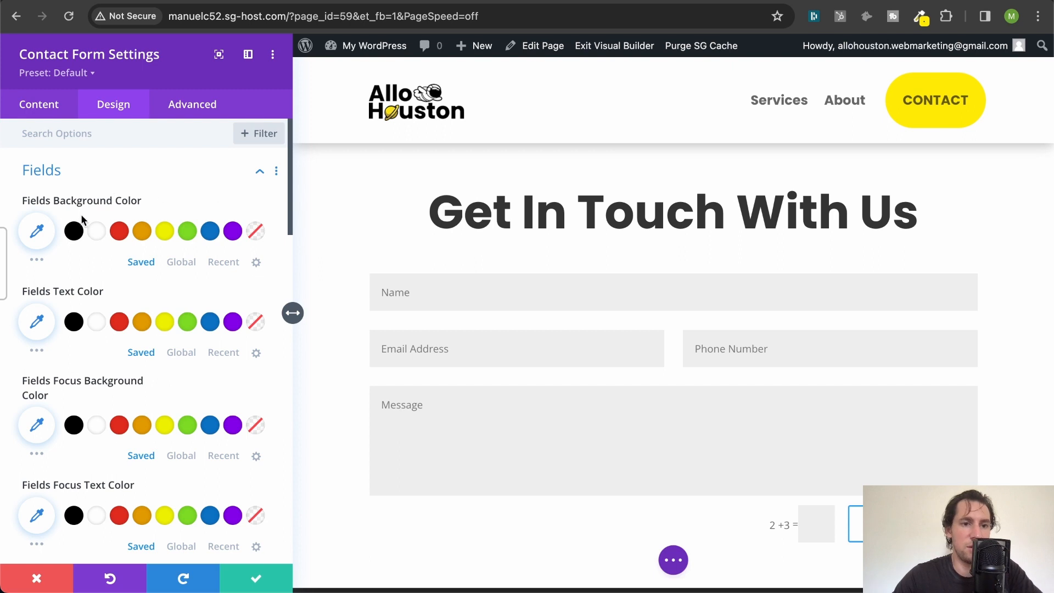
scroll(121, 239, down, 1)
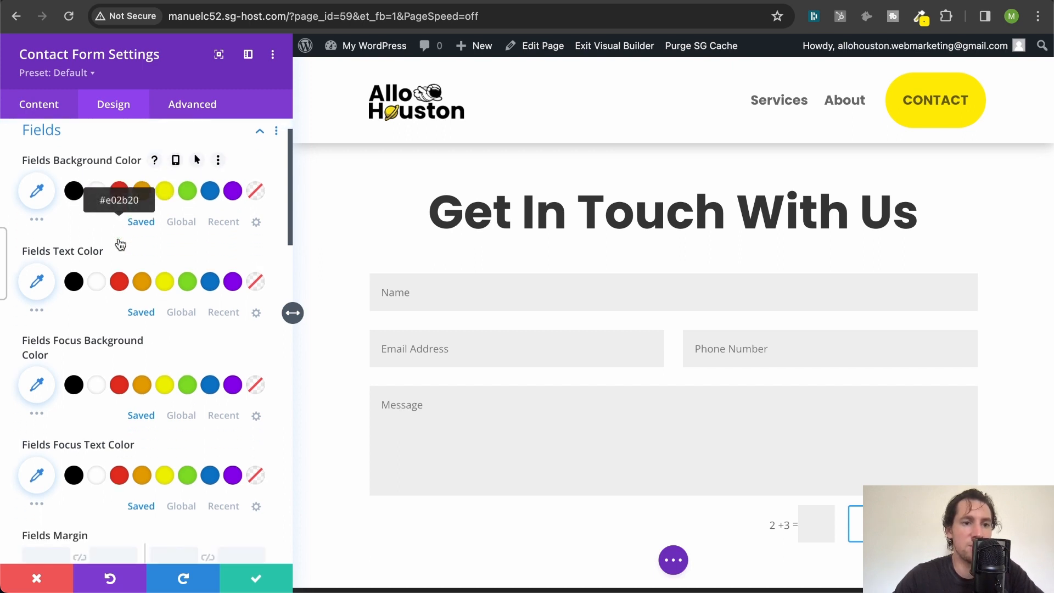
scroll(115, 239, up, 1)
click(98, 228)
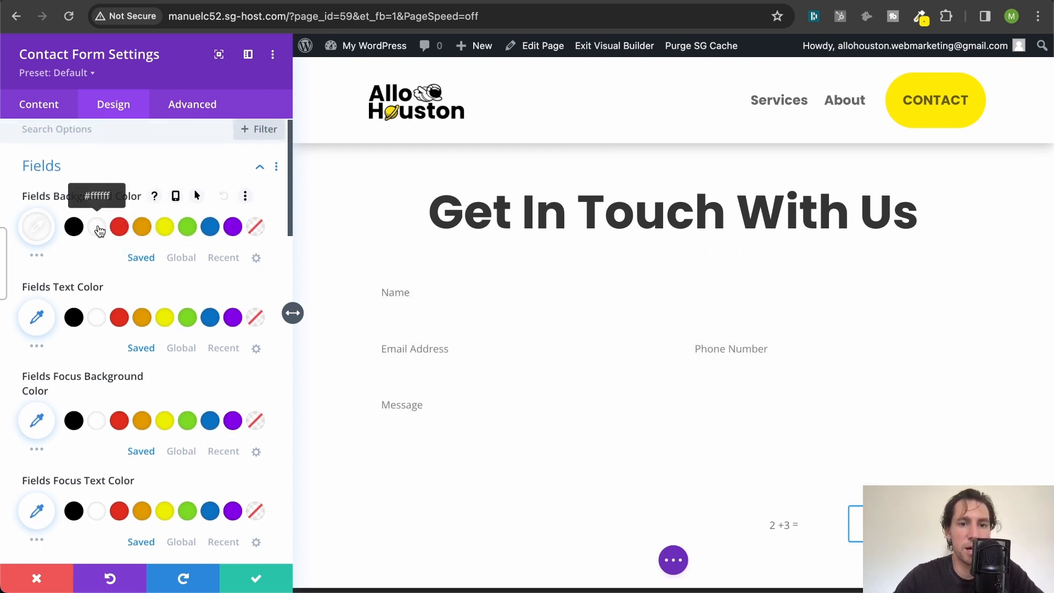
Step: Apply the centred soft-glow box shadow preset to the contact form fields
scroll(99, 230, down, 5)
scroll(98, 230, down, 15)
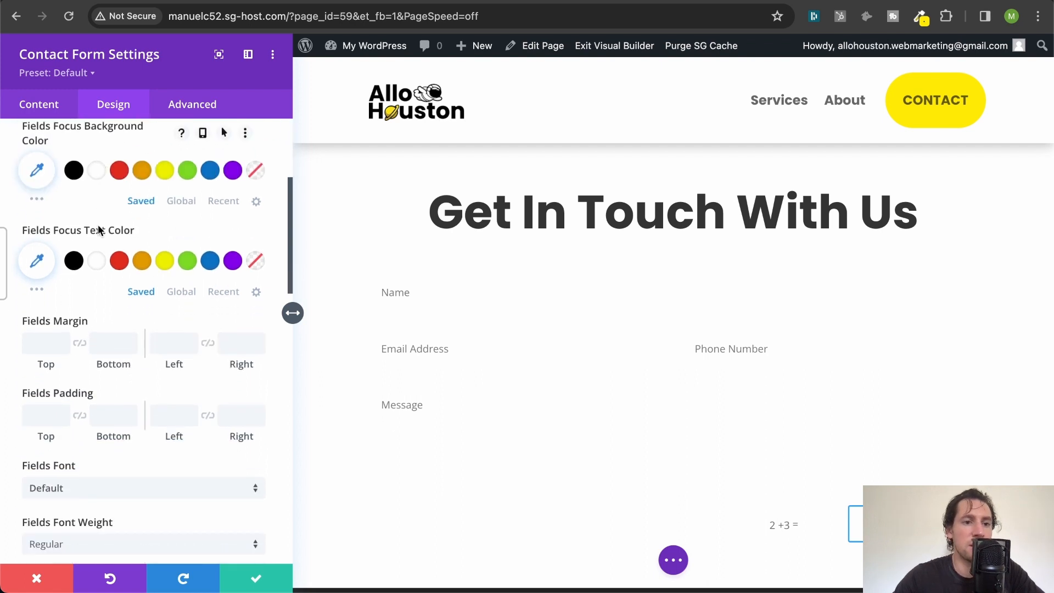
scroll(99, 230, down, 6)
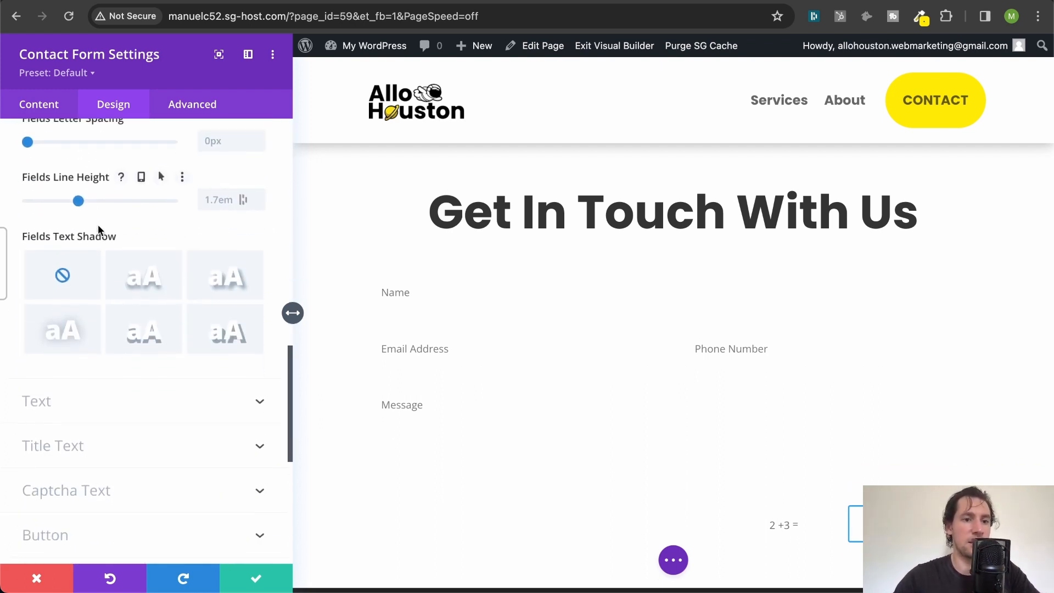
scroll(99, 230, down, 4)
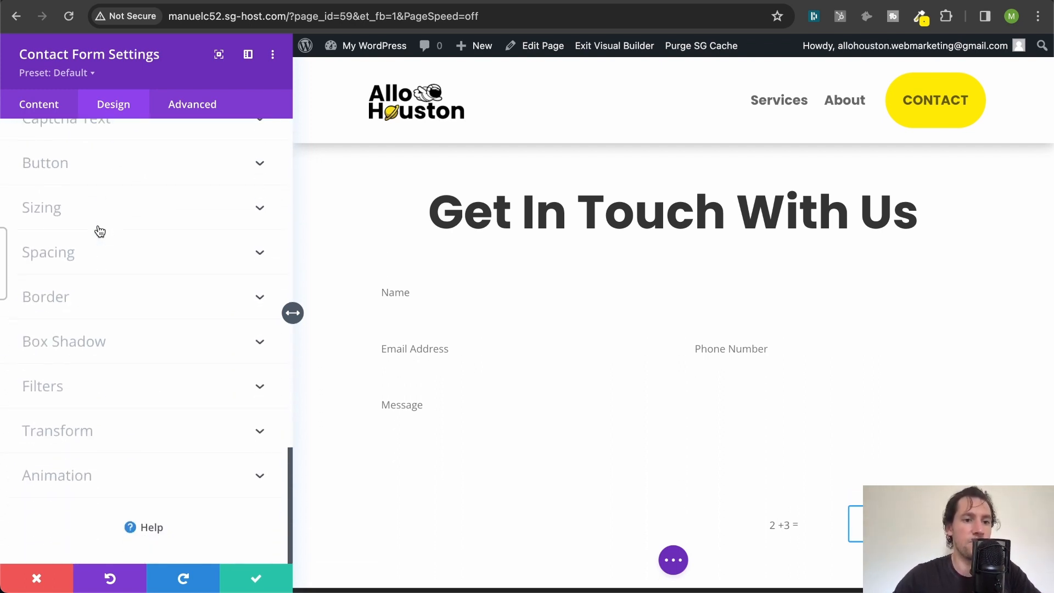
click(121, 343)
click(137, 265)
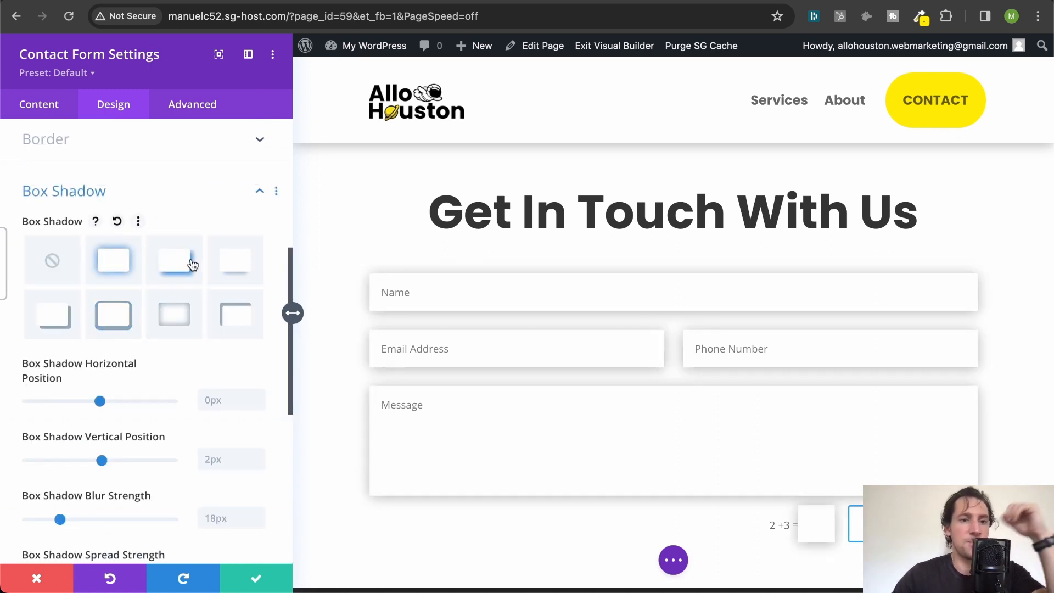
Step: Try 50 px and 40 px rounded corners on the form inputs, settle on 30 px for all corners, and collapse the border settings
scroll(126, 225, up, 3)
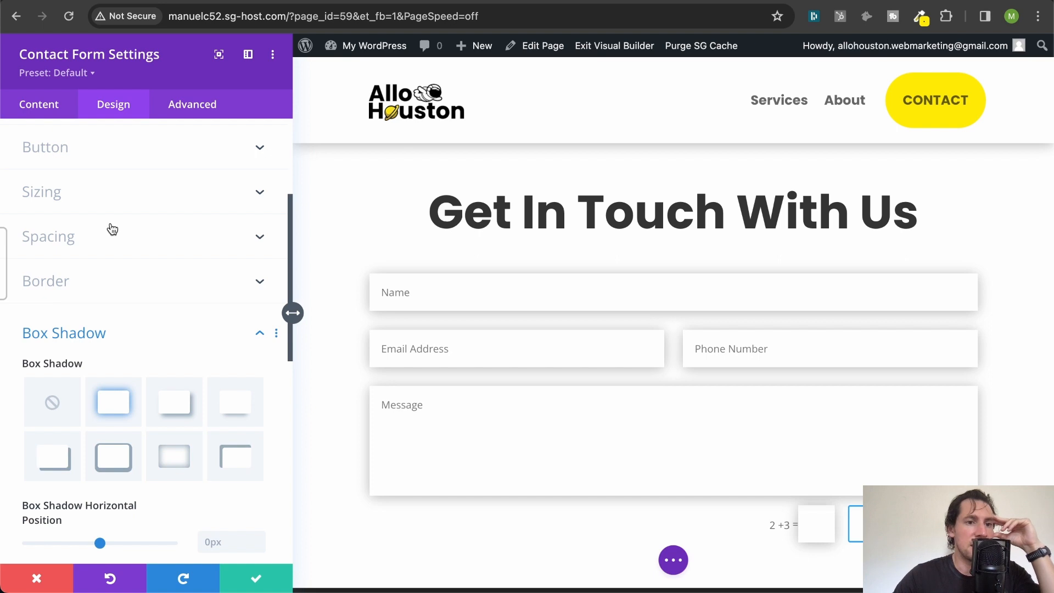
click(99, 279)
click(63, 208)
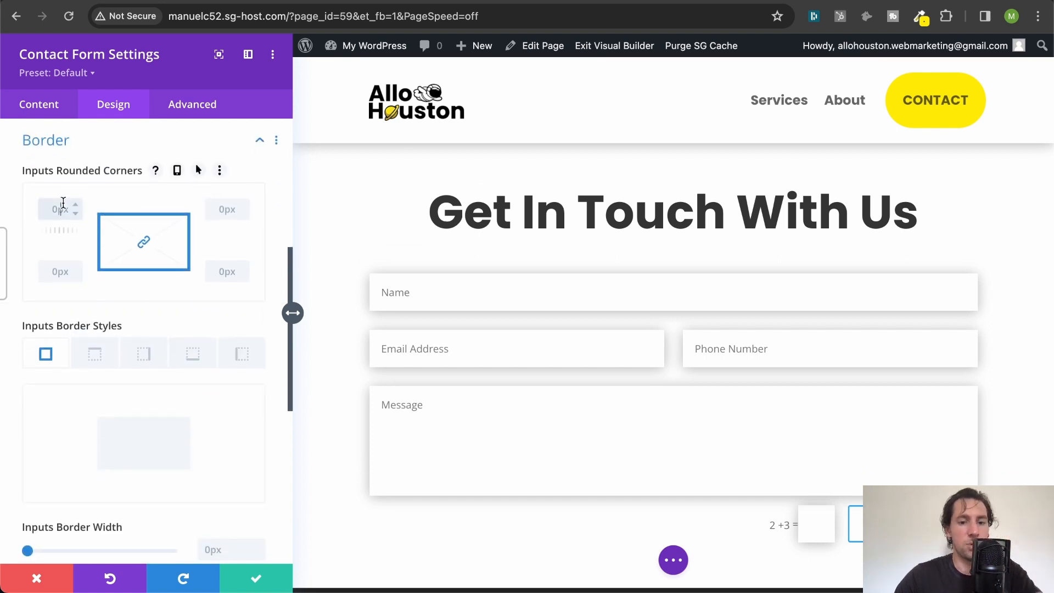
text(50)
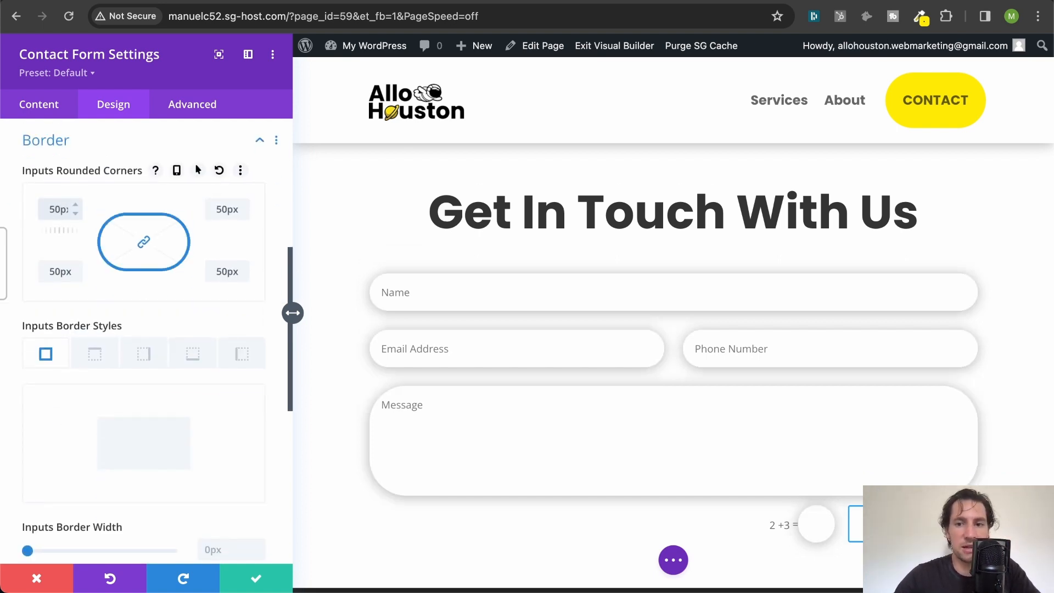
double_click(52, 207)
text(4)
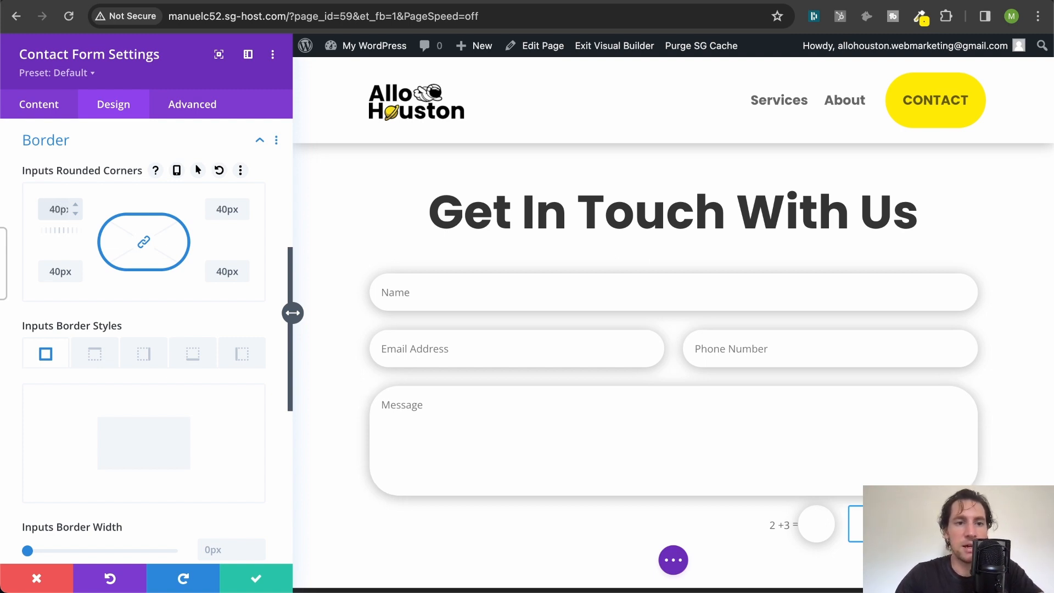
key(super+a)
text(30)
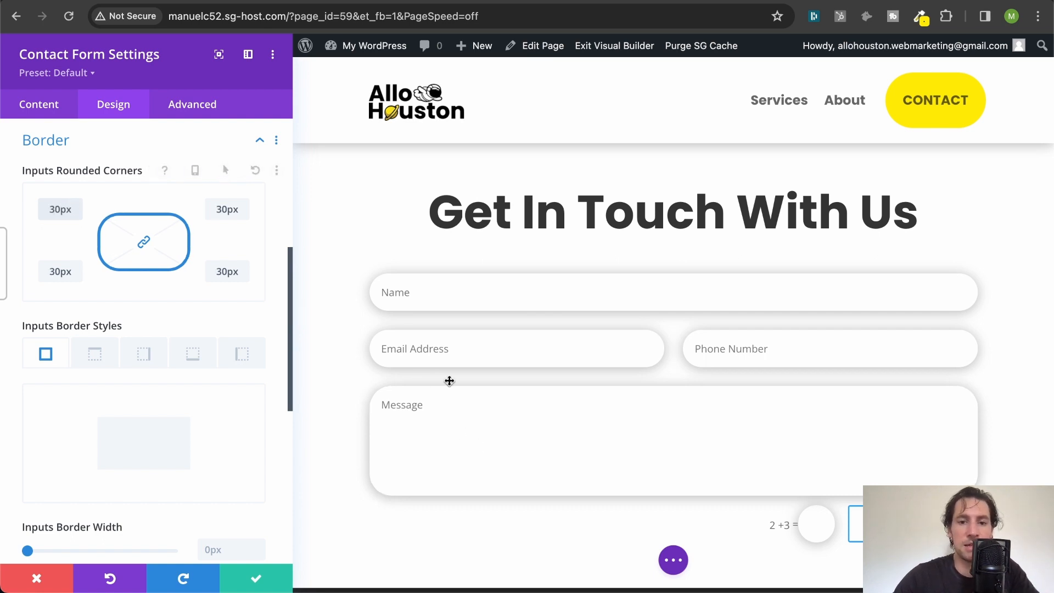
click(480, 418)
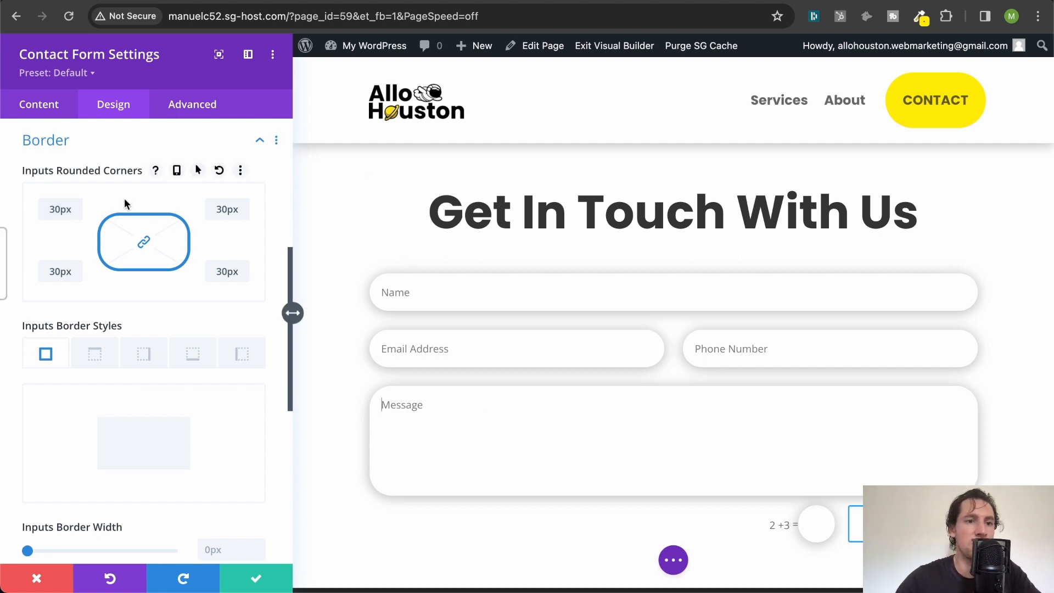
click(130, 137)
Step: Set the blur strength of the form's box shadow to 10 px
click(92, 344)
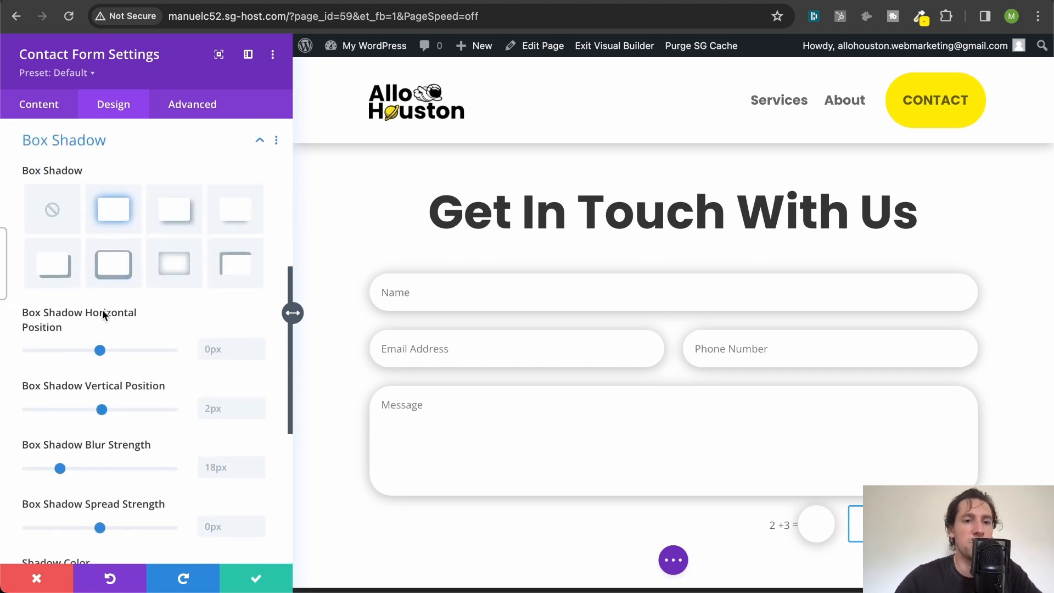
click(222, 465)
text(10)
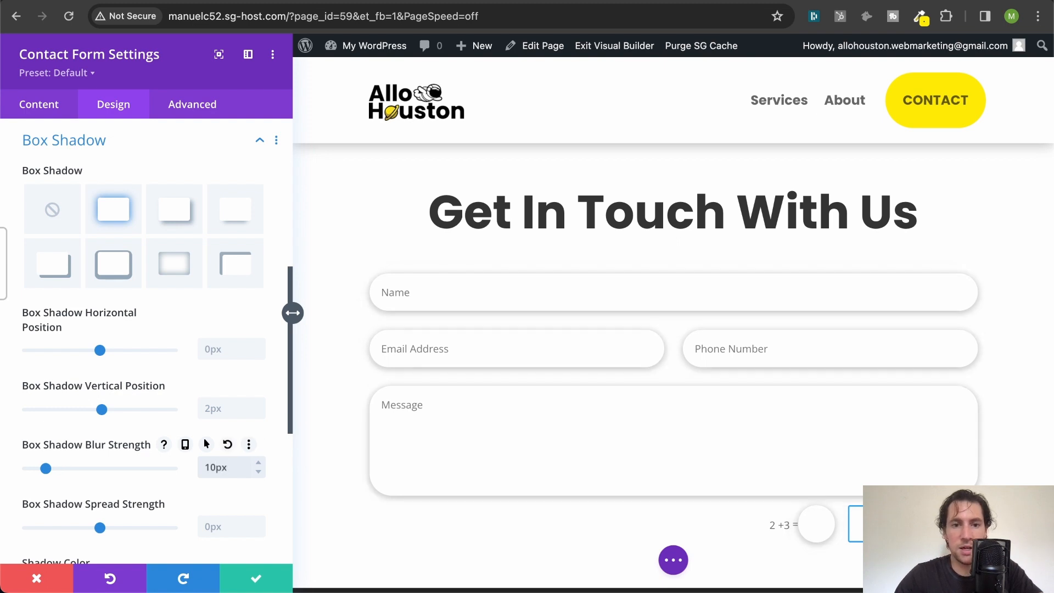
Step: Try vertical positions of -7 px and 0 px for the box shadow and return it to the default 2 px
click(225, 408)
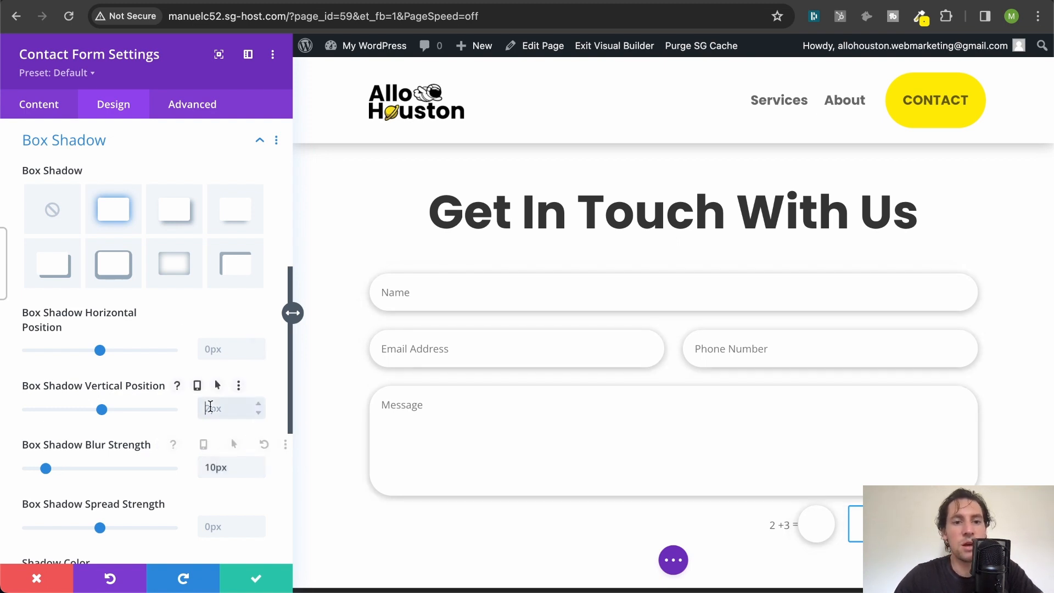
text(-7)
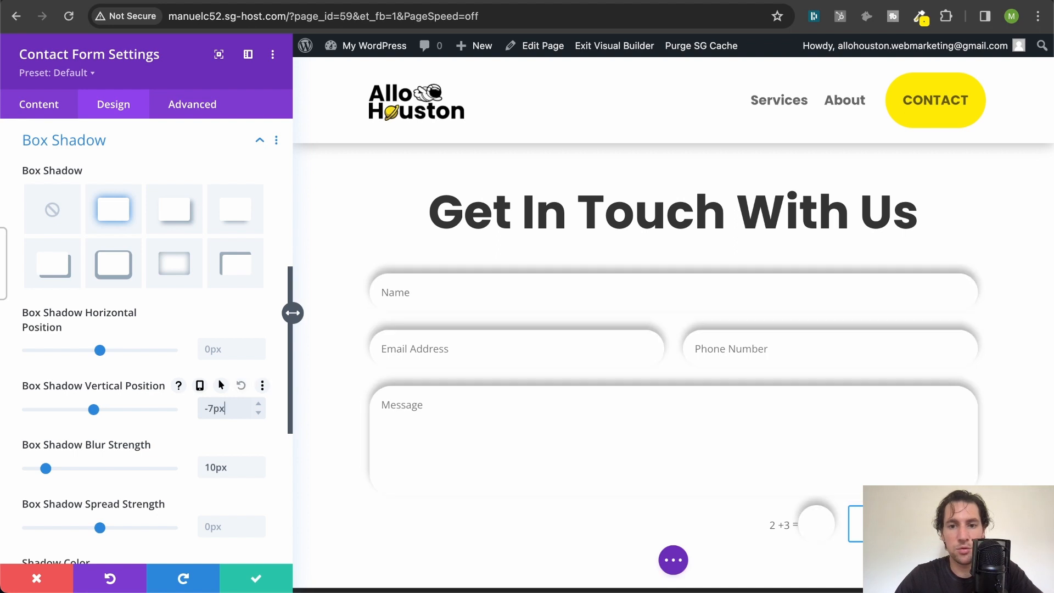
click(217, 416)
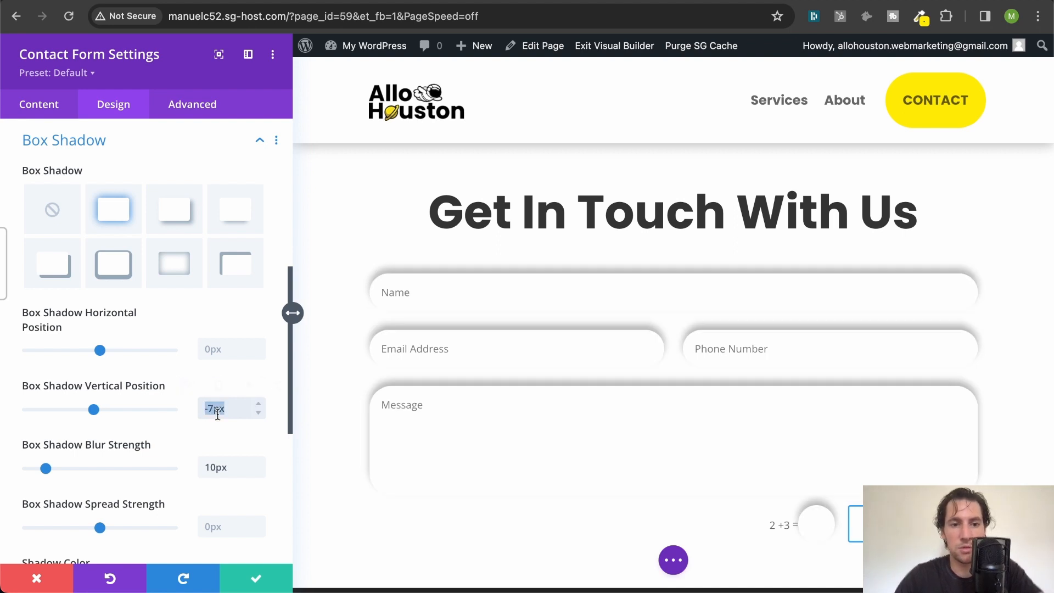
text(0)
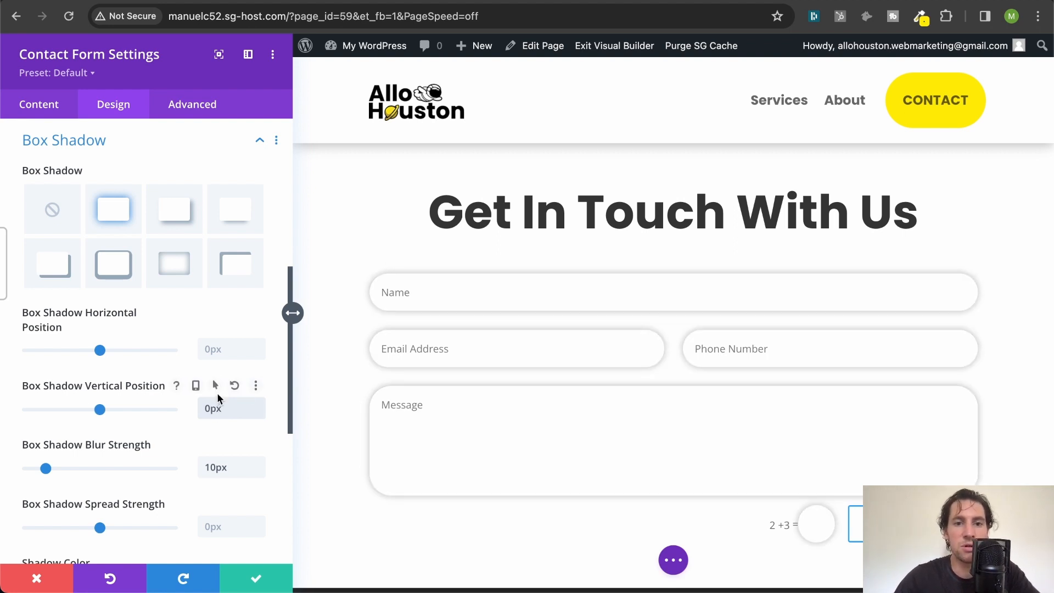
double_click(218, 400)
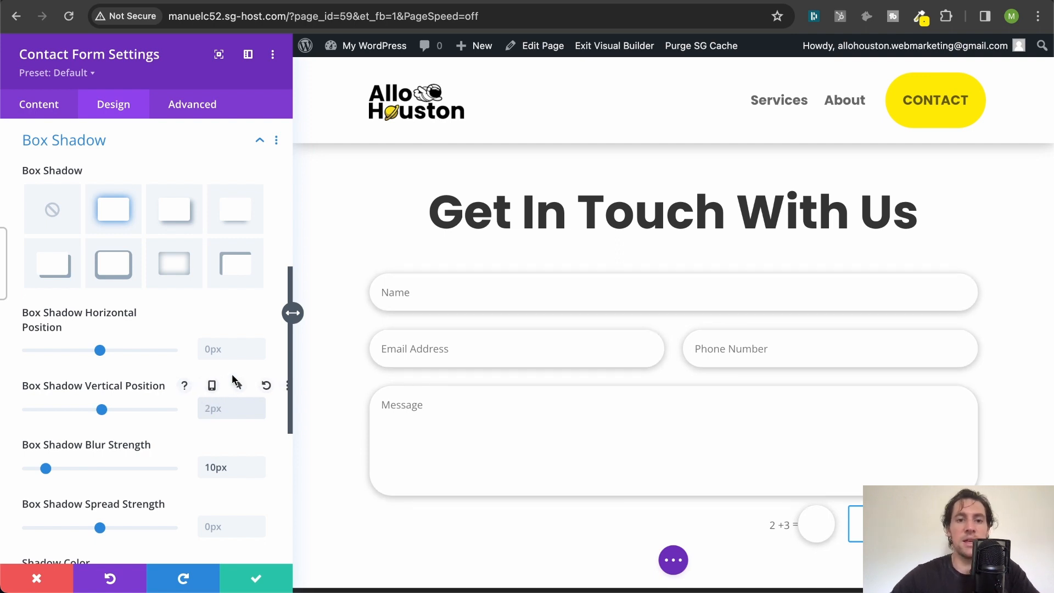
Step: Reduce the box shadow's blur strength to 5 px and collapse the box shadow settings
double_click(209, 468)
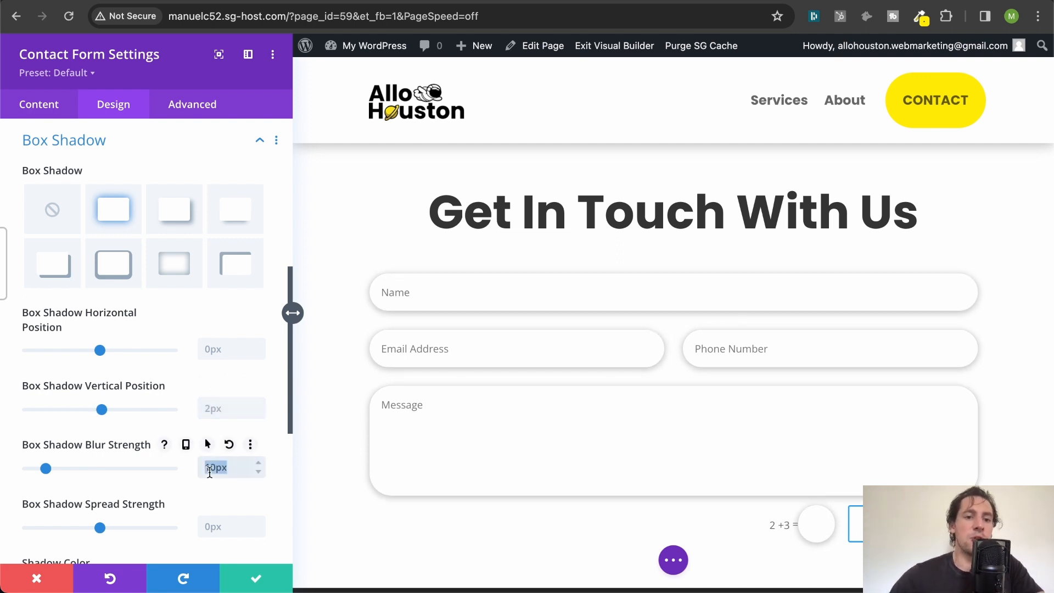
text(5px)
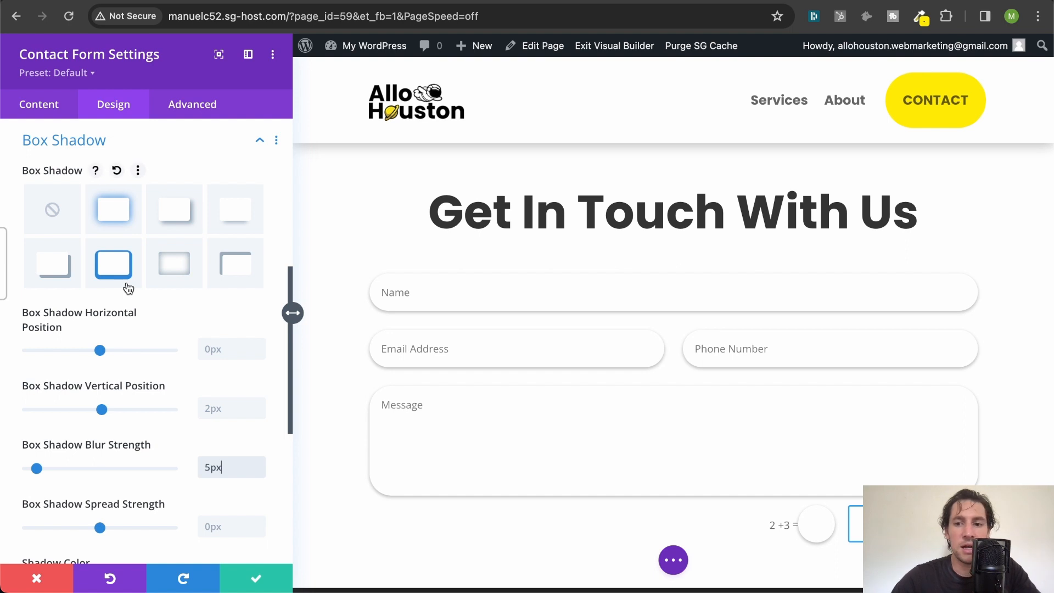
click(110, 138)
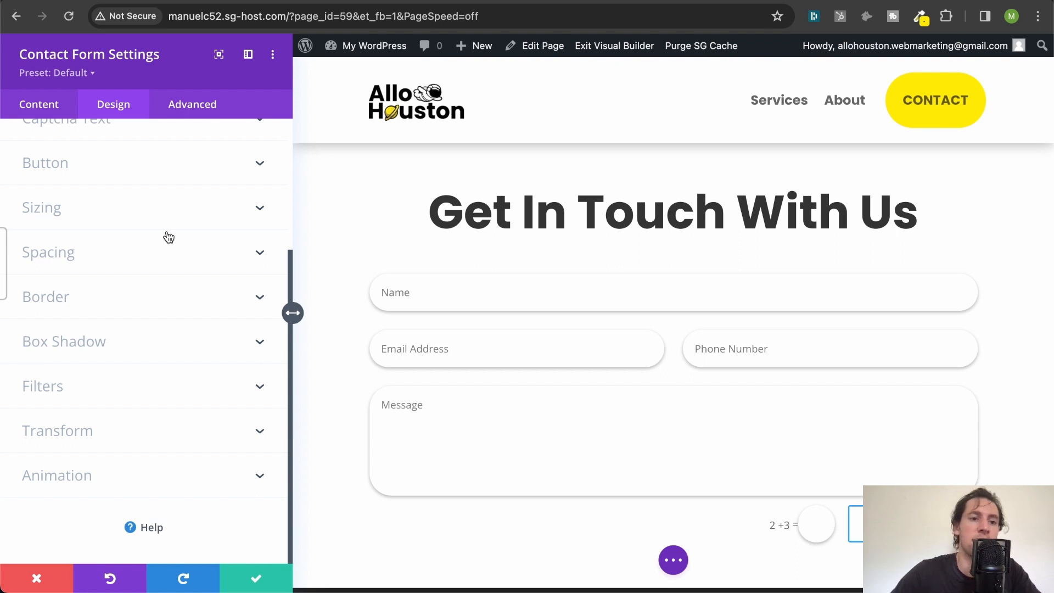
Step: Enable custom styles for the form's button and set its text color to the global black
scroll(598, 277, down, 3)
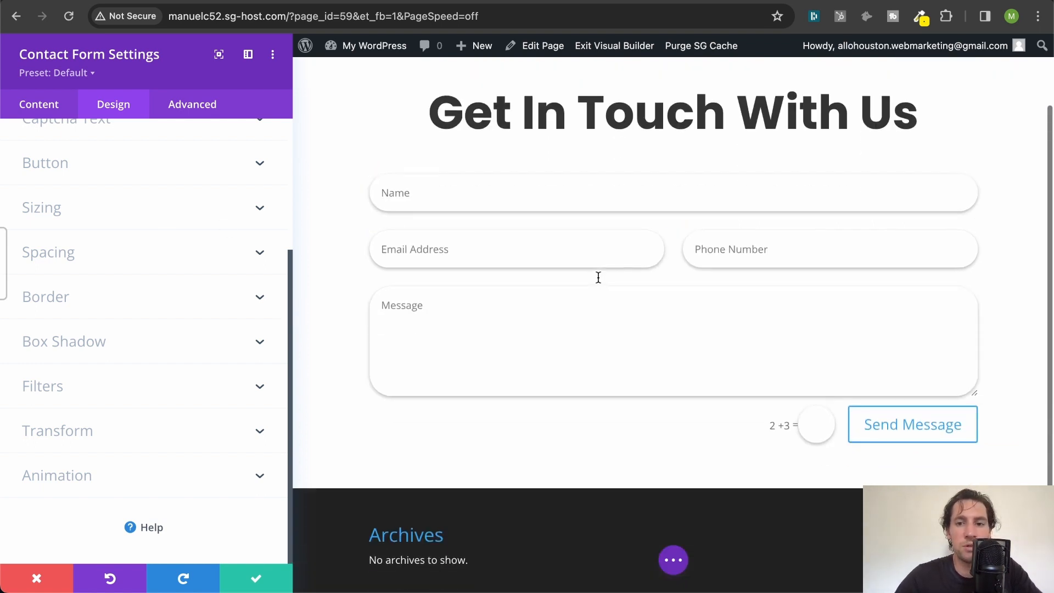
scroll(599, 277, up, 2)
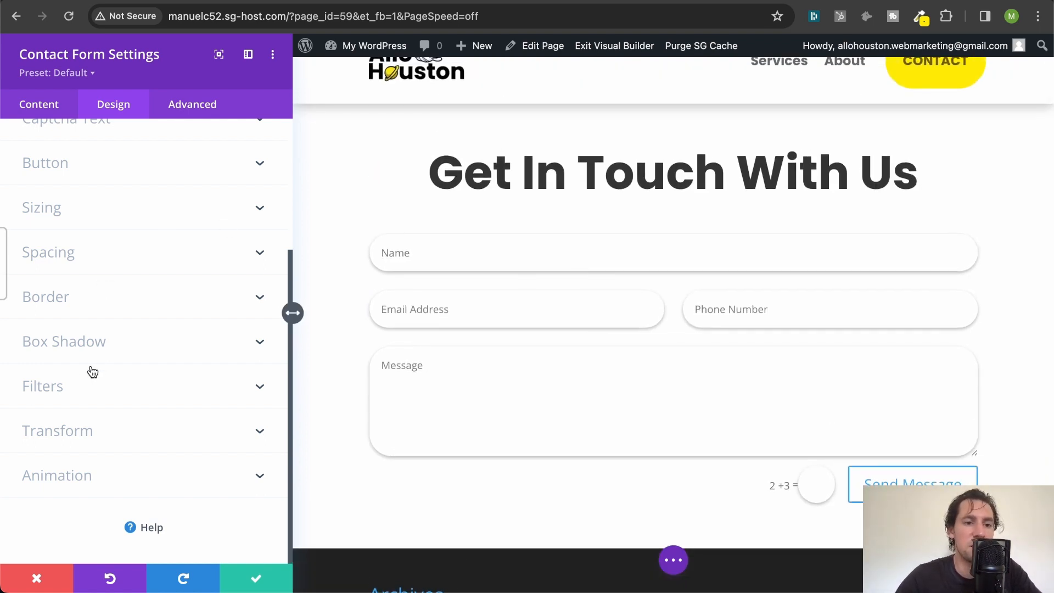
scroll(86, 382, up, 2)
click(82, 258)
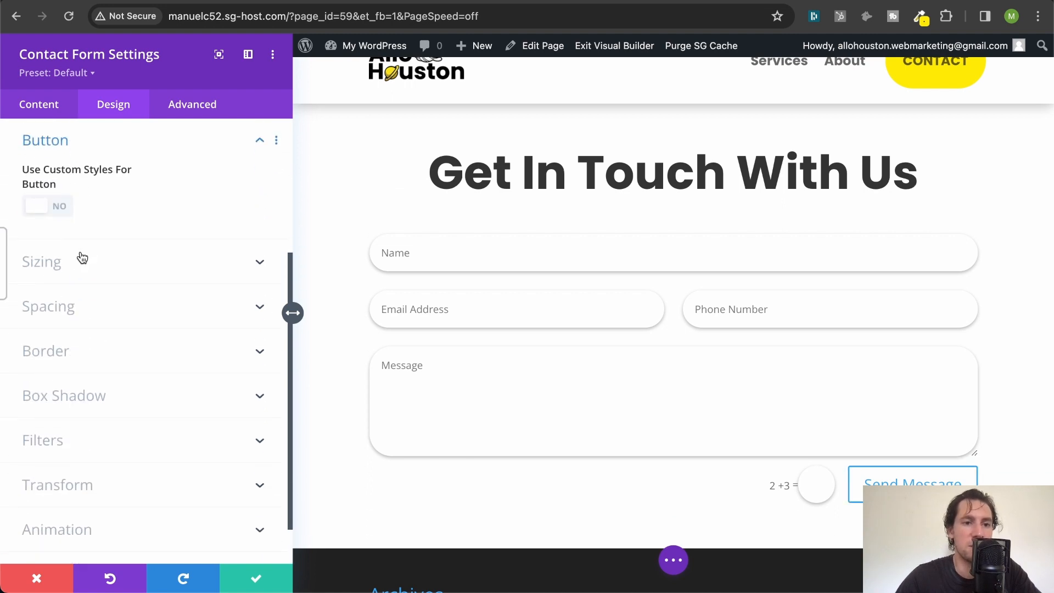
click(59, 215)
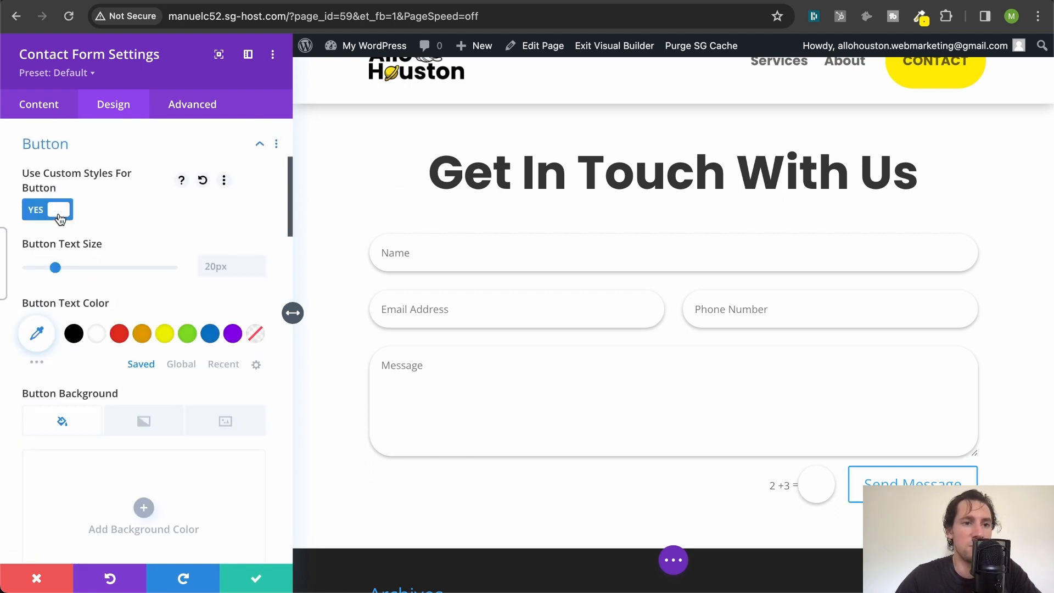
click(179, 365)
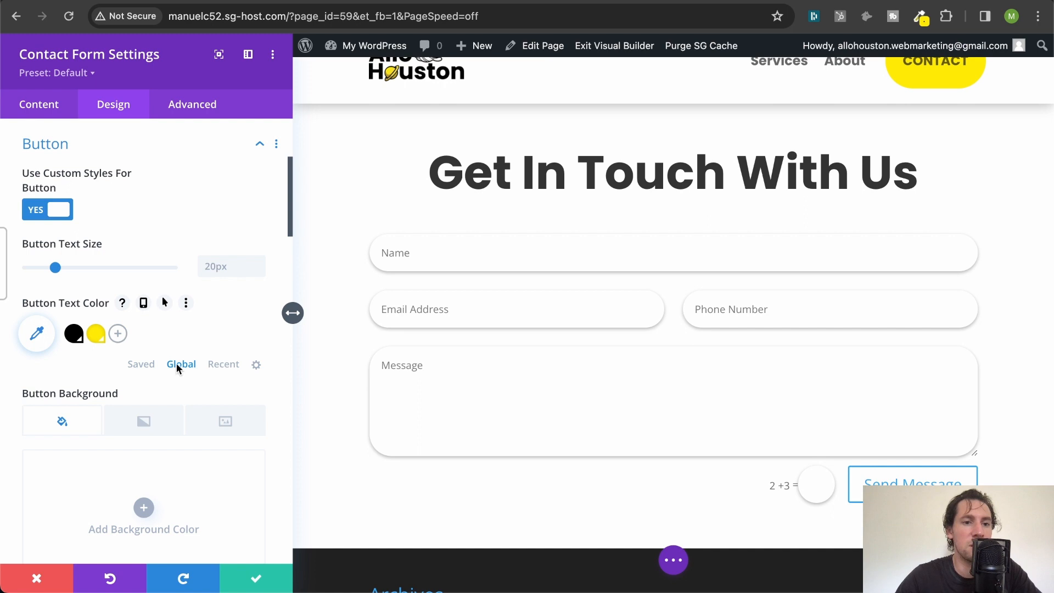
click(74, 335)
Step: Set the button's background color to the global yellow
scroll(73, 336, down, 5)
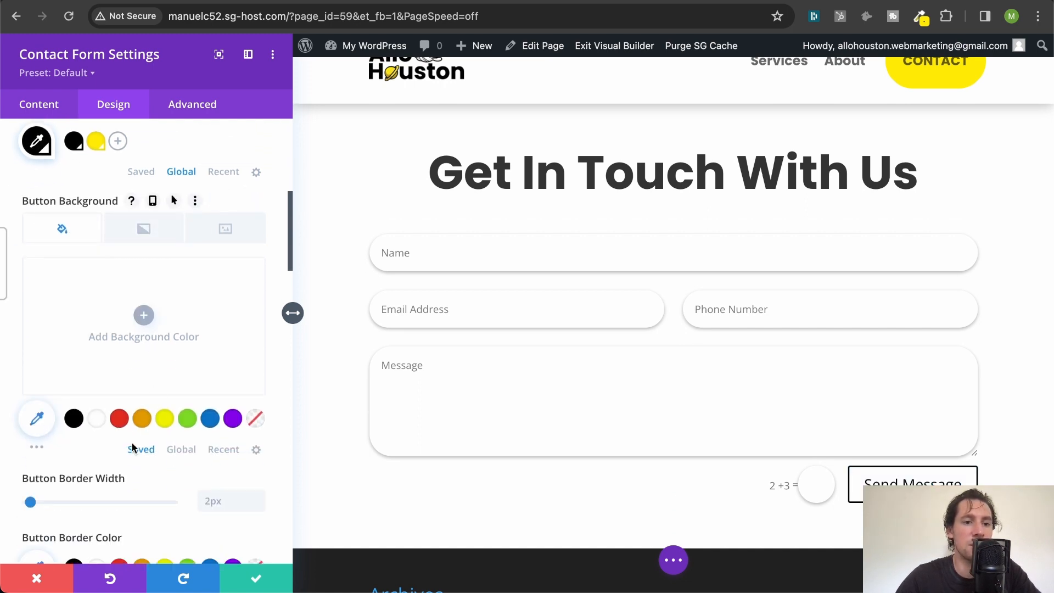
click(181, 449)
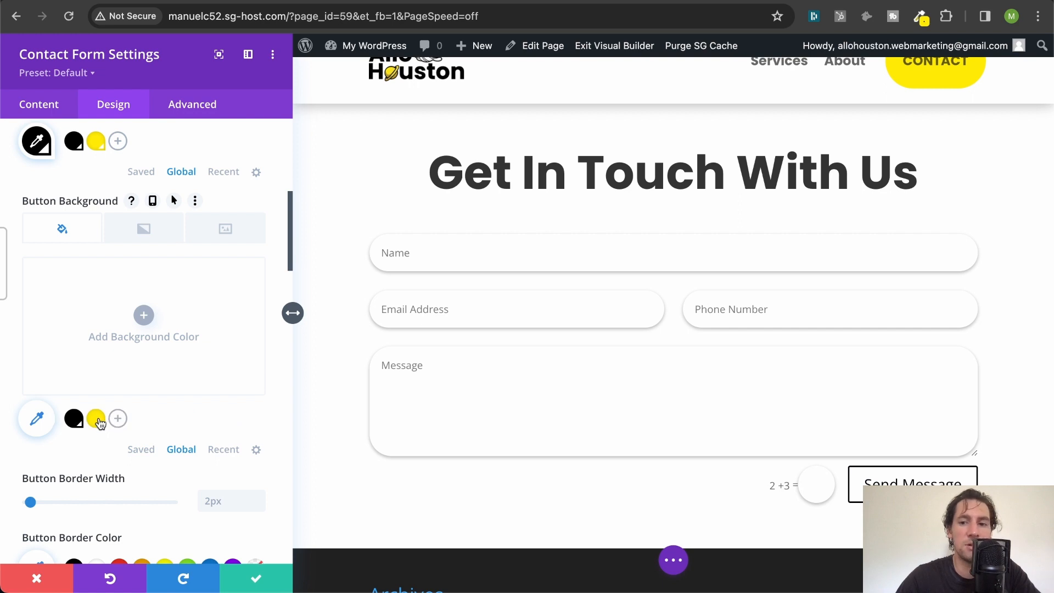
click(97, 420)
Step: Set the Send Message button's border radius to 50 px
scroll(142, 296, up, 1)
scroll(142, 297, down, 4)
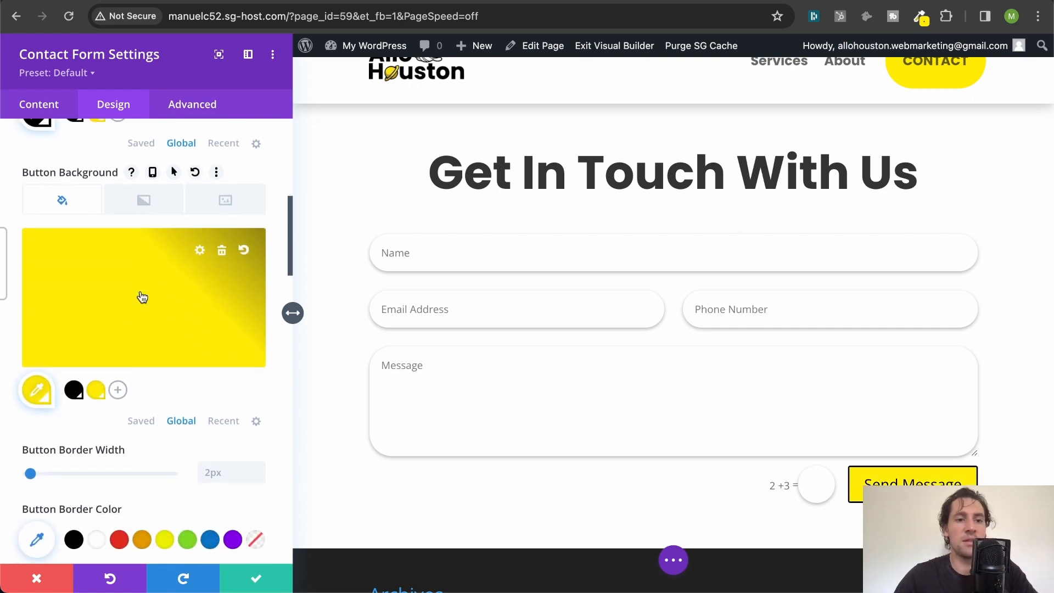
scroll(140, 294, down, 2)
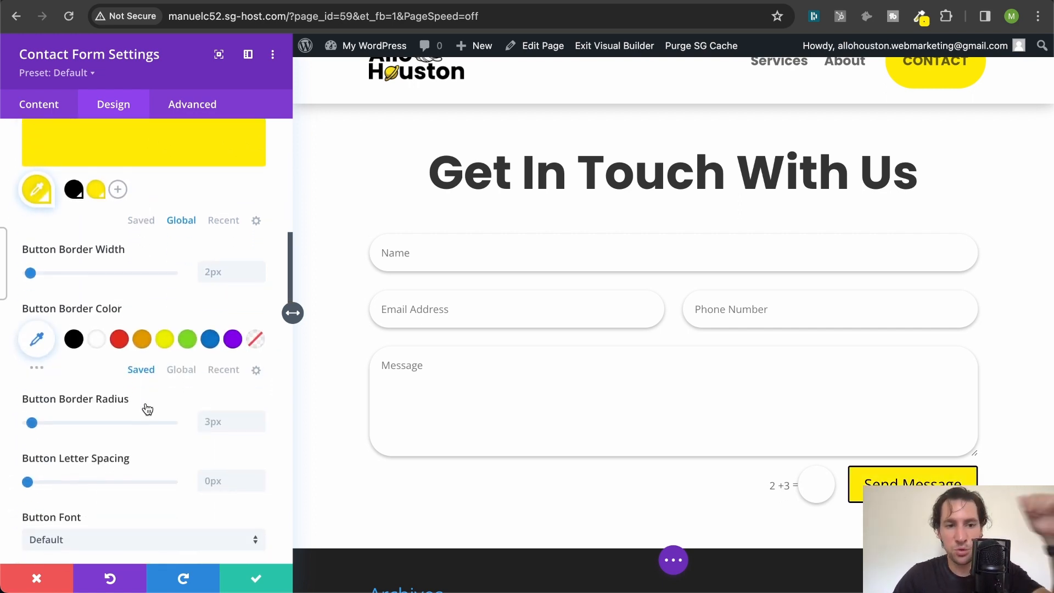
double_click(218, 421)
text(5)
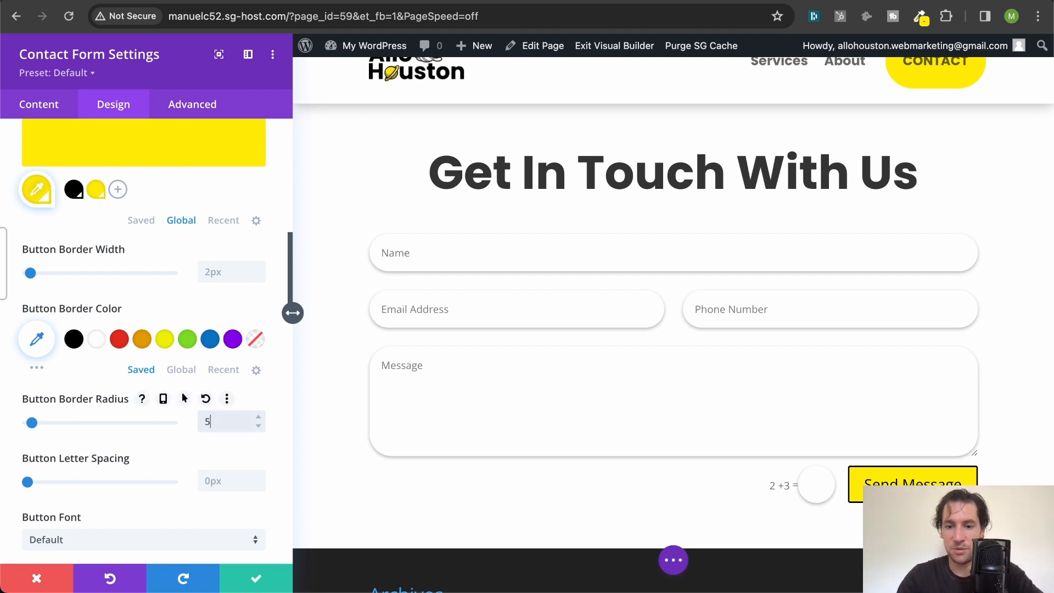
text(0px)
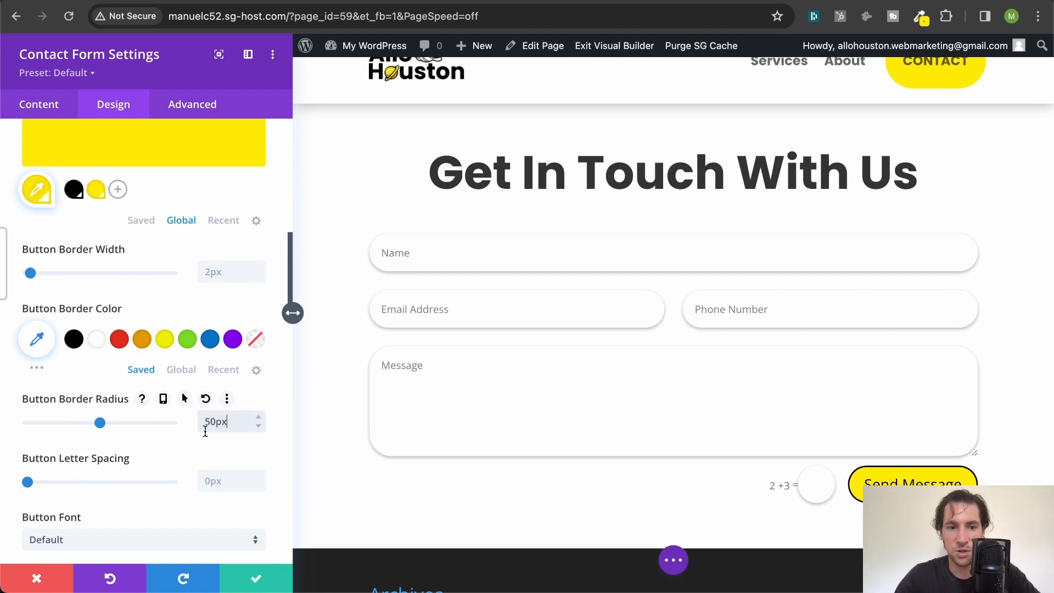
scroll(203, 472, down, 5)
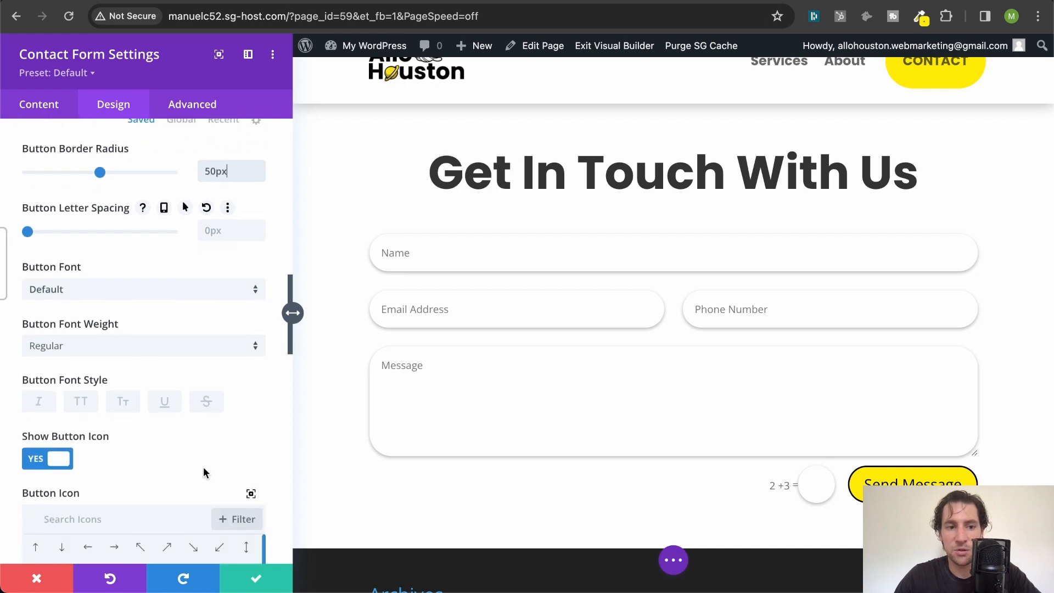
Step: Make the Send Message button's text uppercase and set the button's border width to 0 px
scroll(203, 474, down, 1)
click(83, 335)
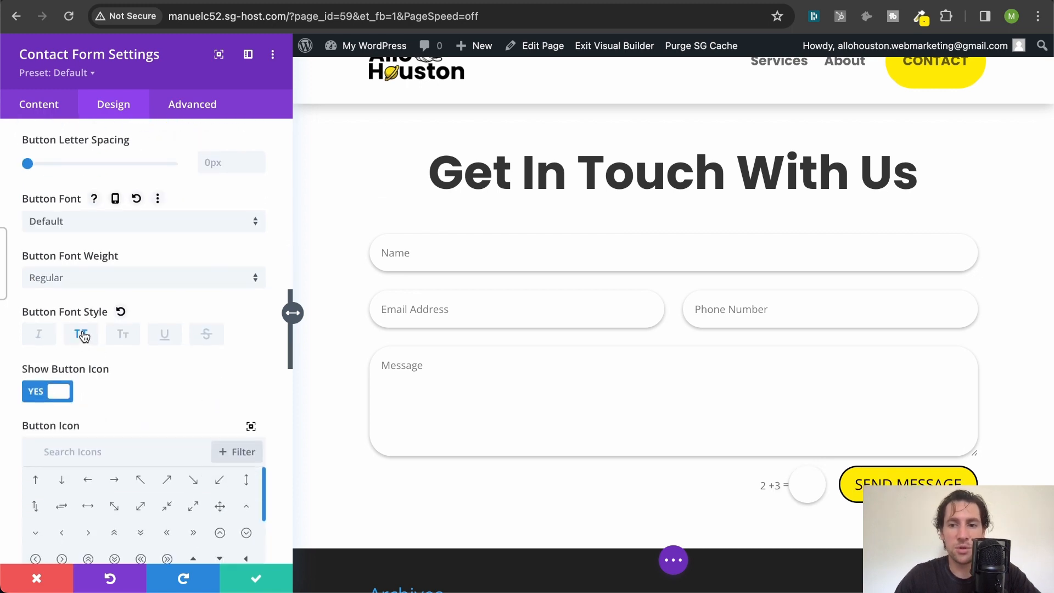
scroll(201, 341, down, 6)
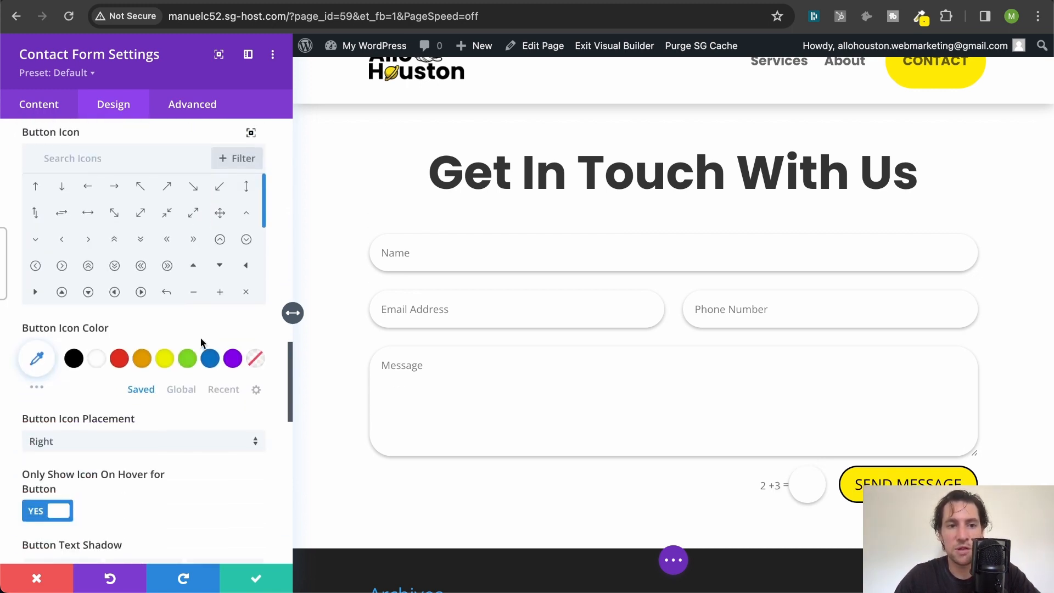
scroll(201, 342, down, 6)
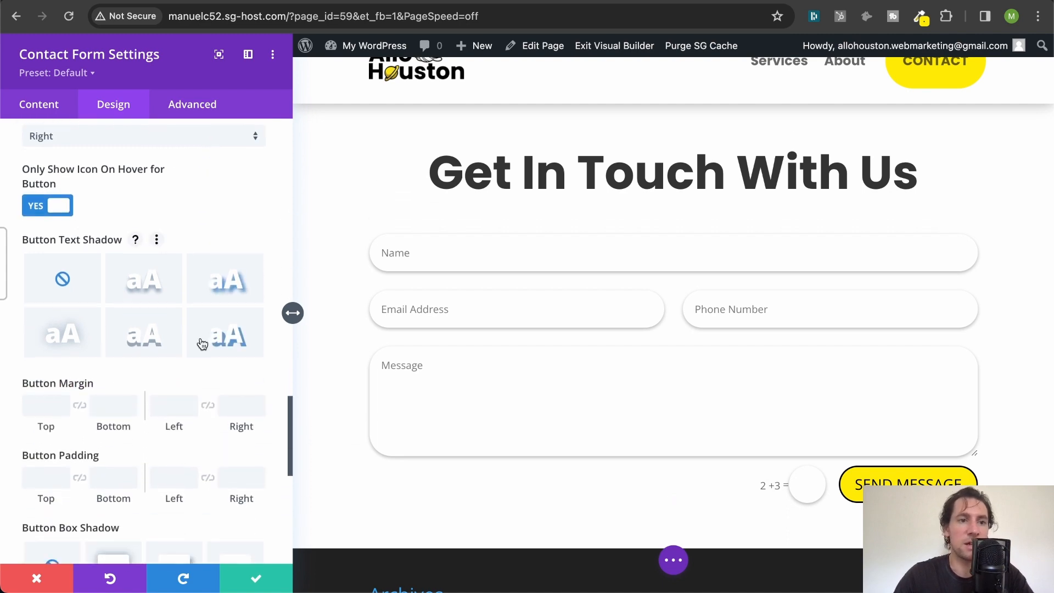
scroll(203, 343, down, 4)
scroll(202, 343, up, 5)
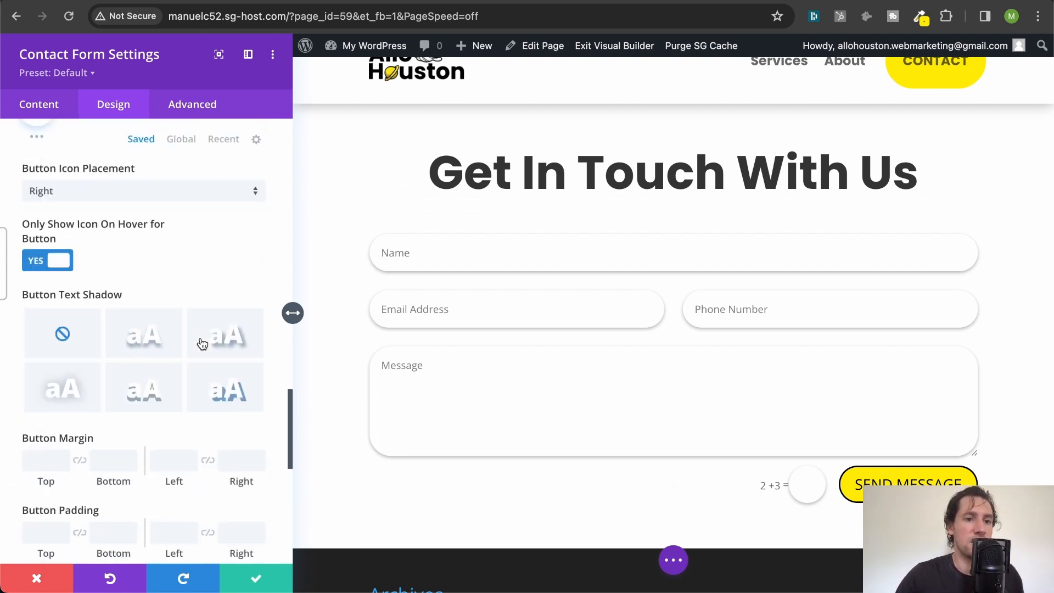
scroll(202, 343, up, 10)
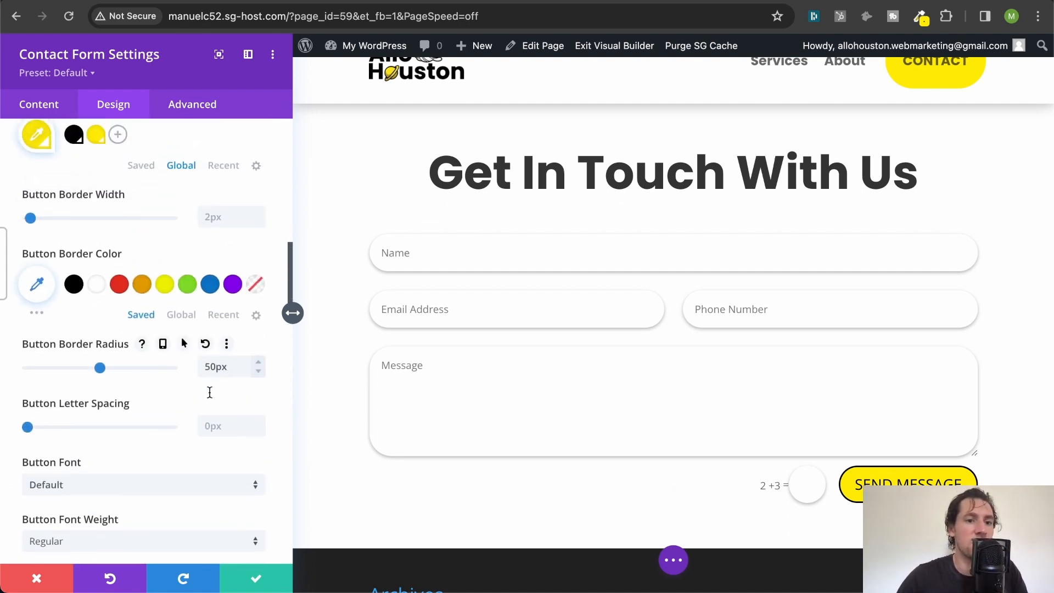
click(203, 214)
text(0px)
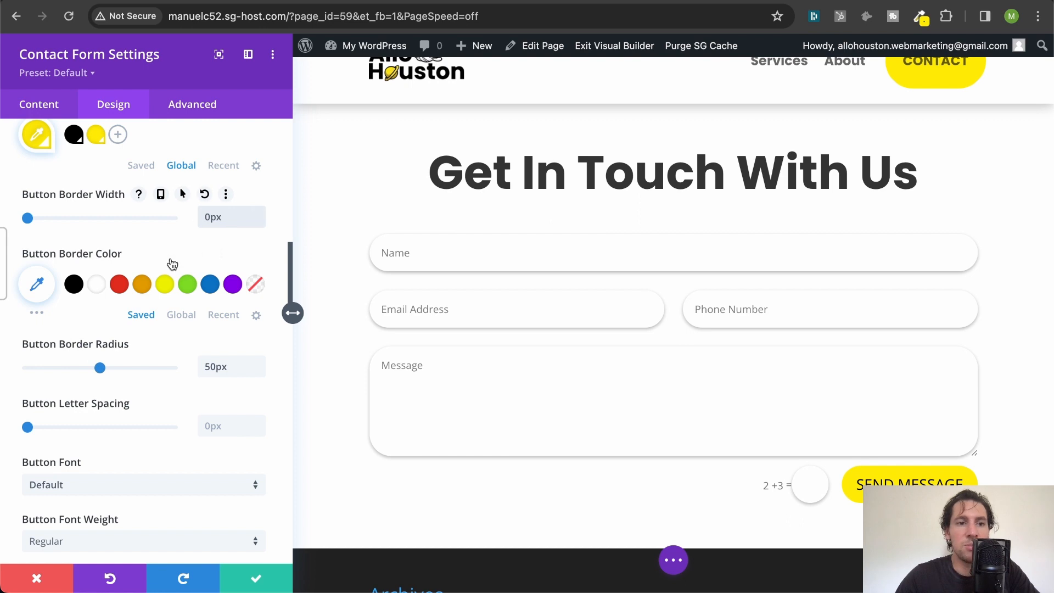
Step: Set the button's font weight to Bold and its font to Poppins
scroll(171, 261, up, 10)
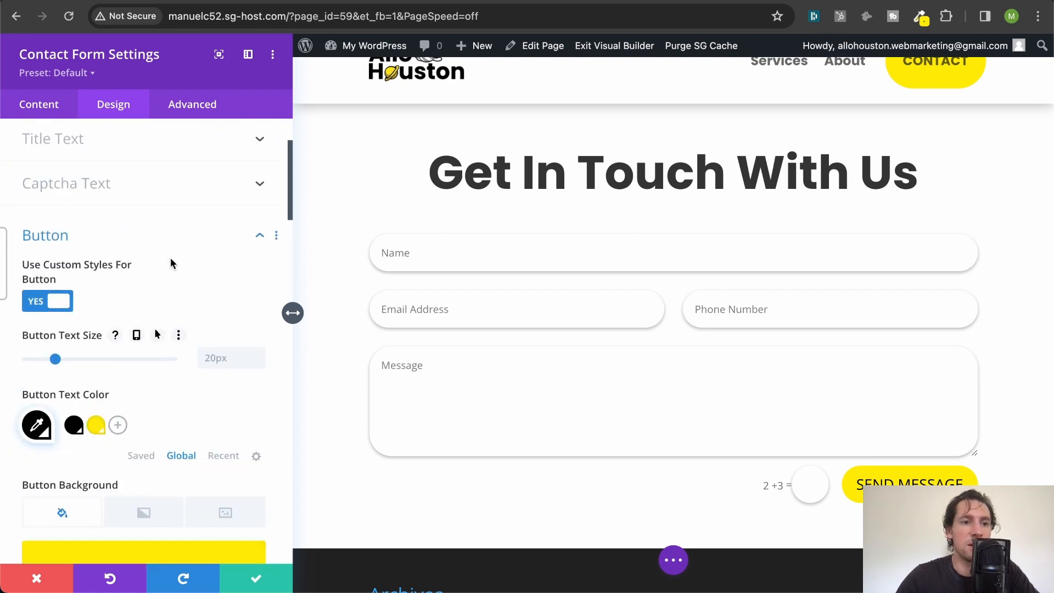
scroll(170, 260, down, 10)
scroll(170, 261, down, 3)
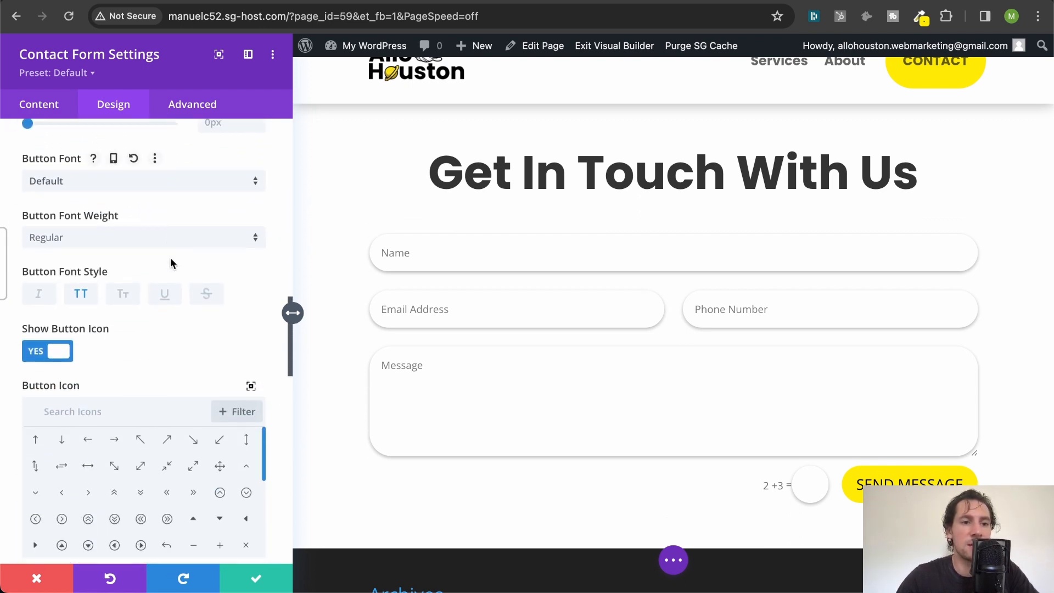
click(115, 238)
click(90, 326)
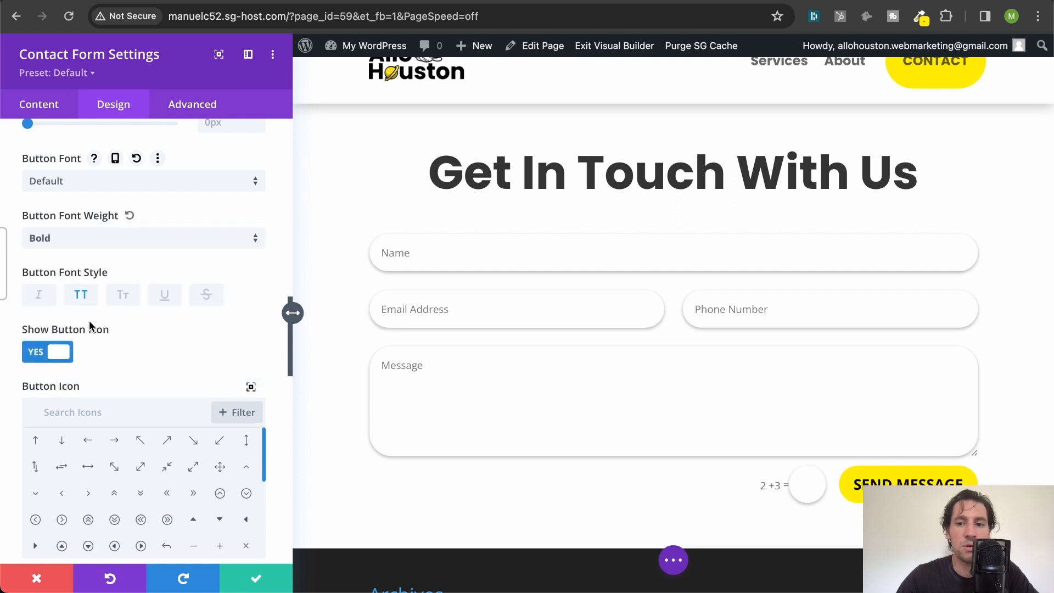
click(151, 183)
text(pop)
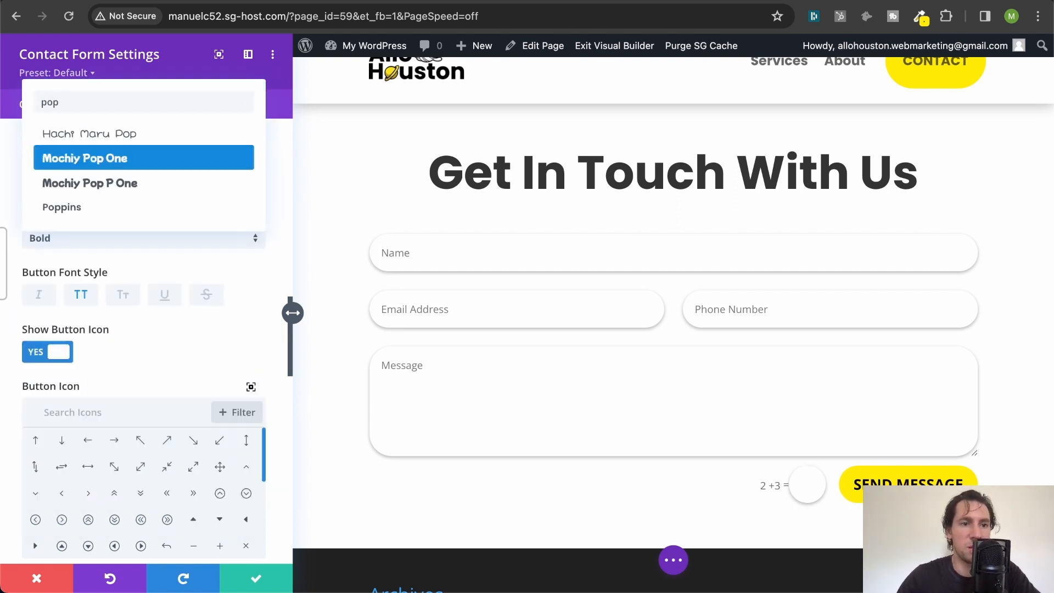
click(123, 205)
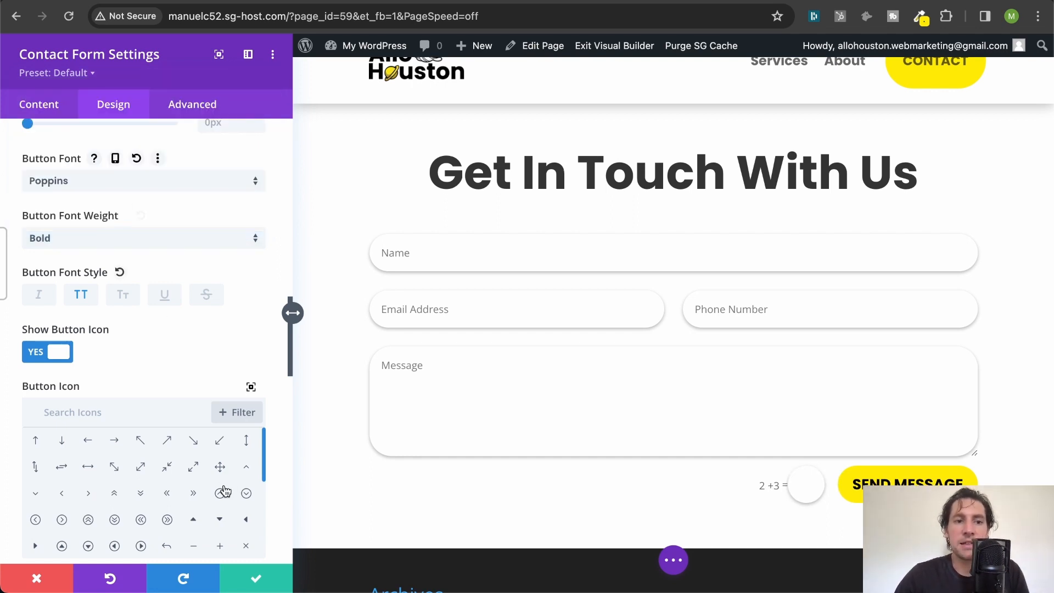
Step: Apply the contact form settings, then save the page and exit the visual builder
click(248, 582)
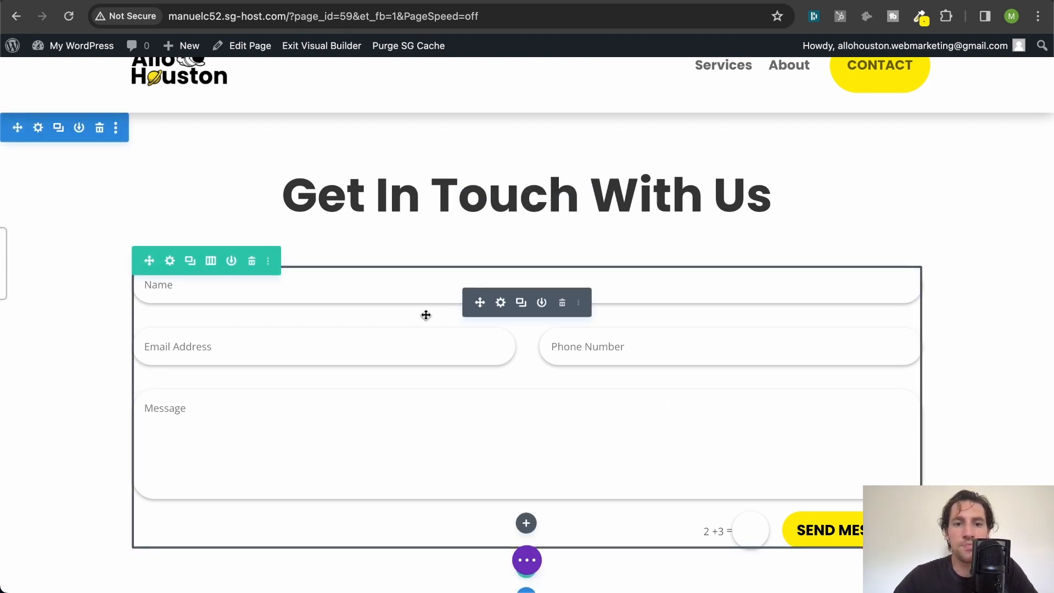
click(338, 49)
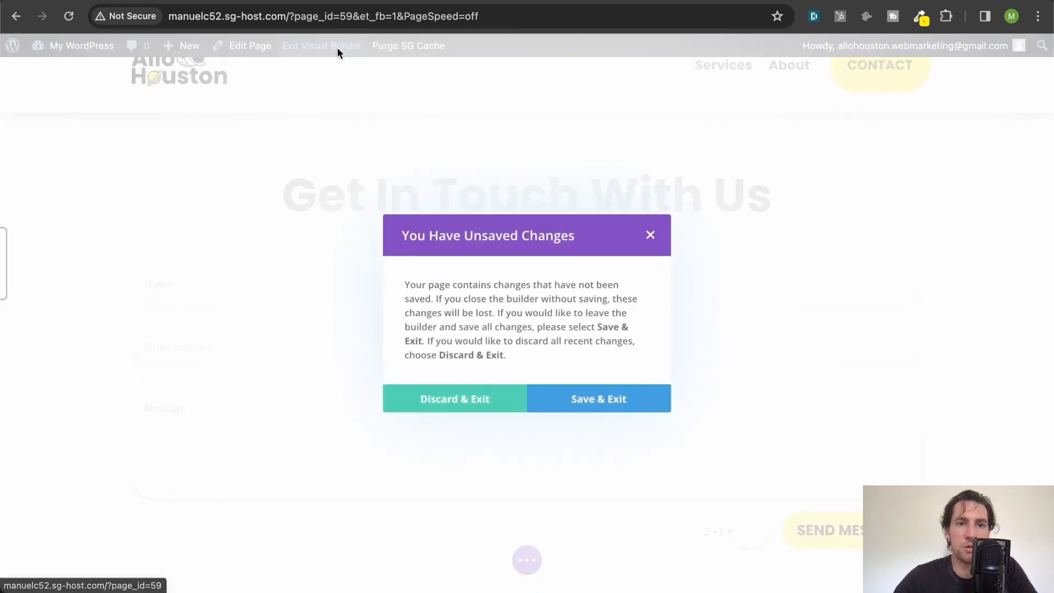
click(598, 404)
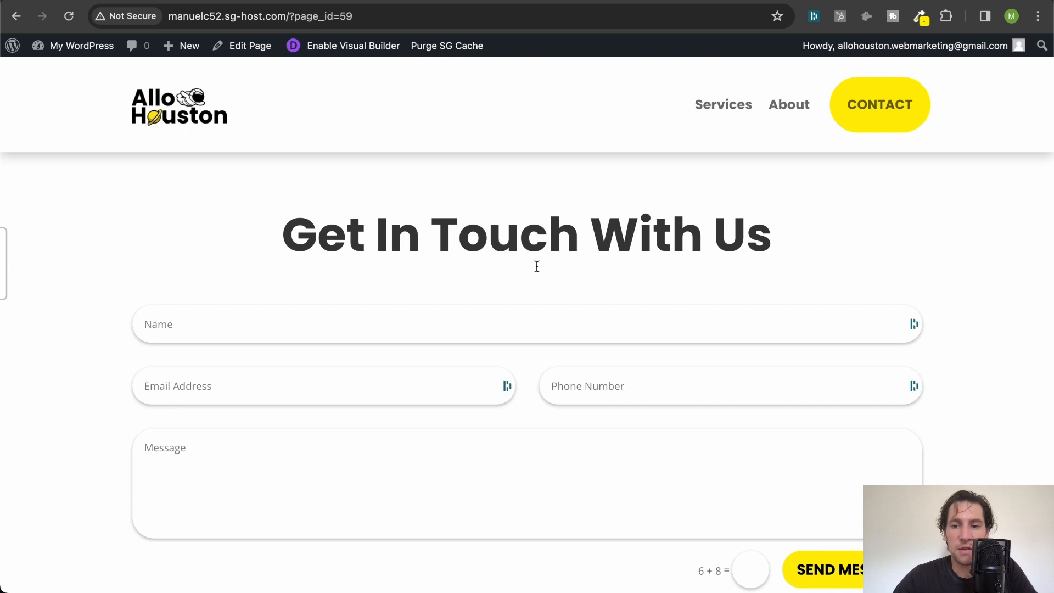
Step: Fill the Name field of the published contact form with the placeholder text "NAme"
scroll(537, 266, down, 2)
click(408, 261)
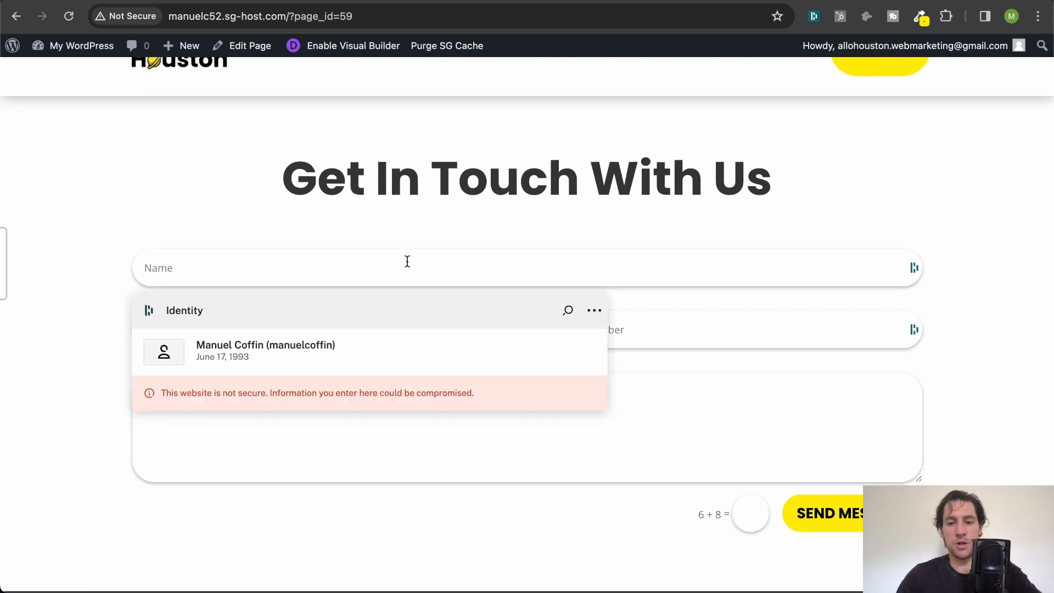
text(Message)
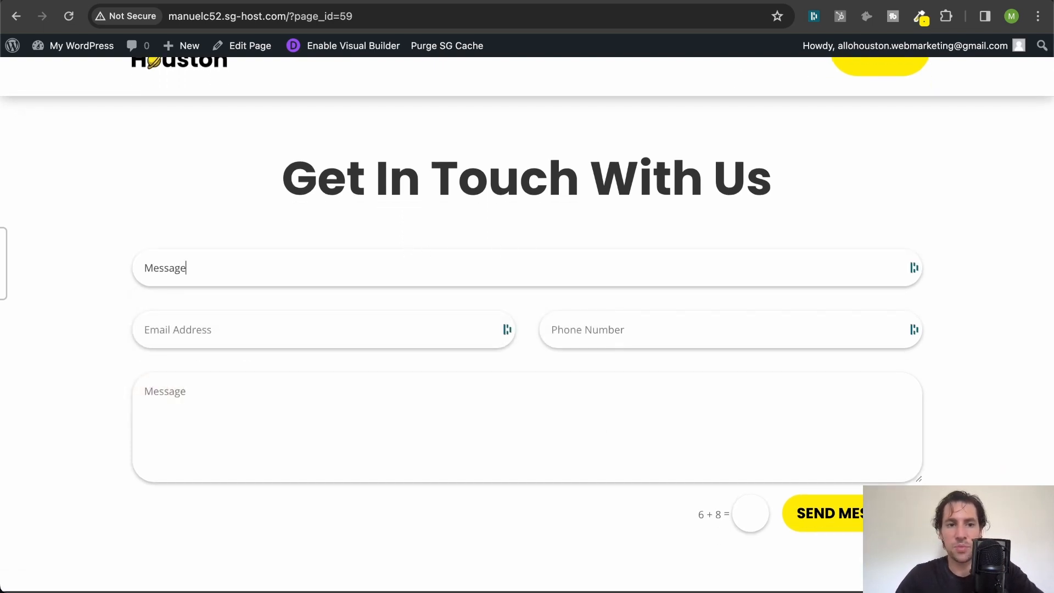
key(super+a)
text(NAme)
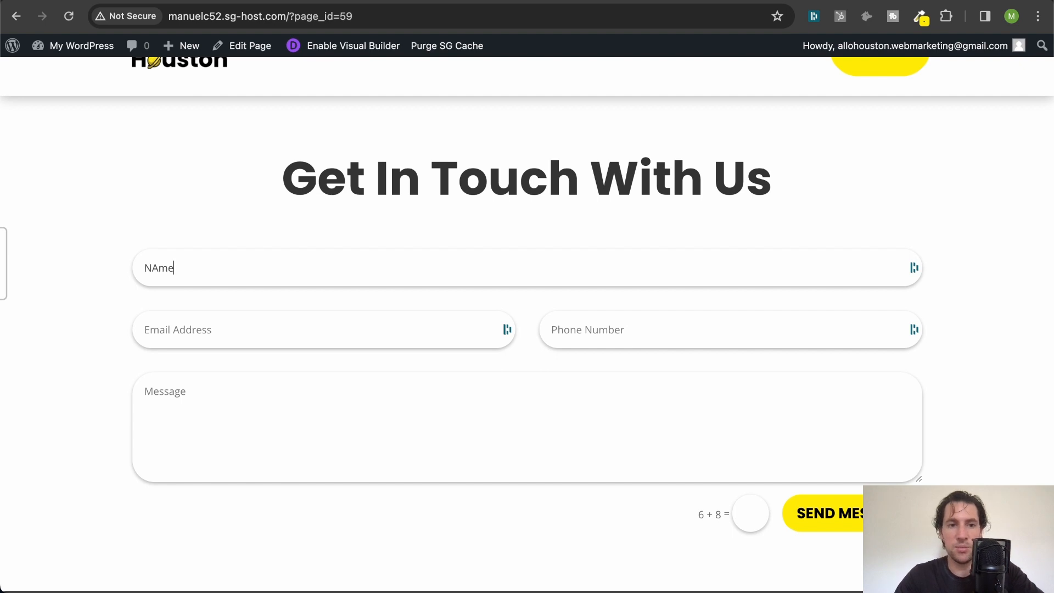
Step: Enter a sample email address and a sample phone number in the contact form
click(396, 337)
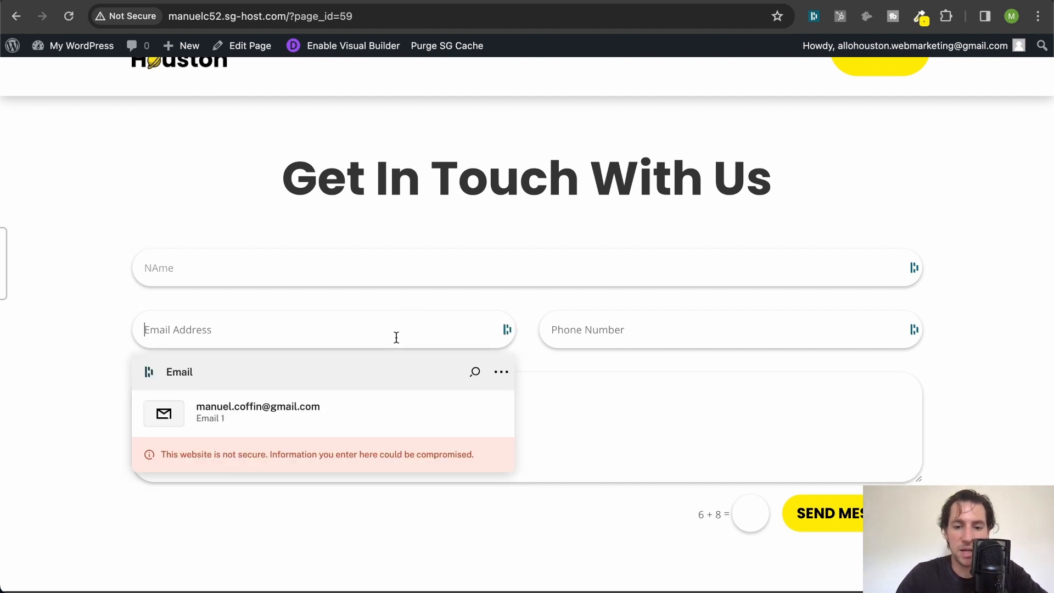
text(example)
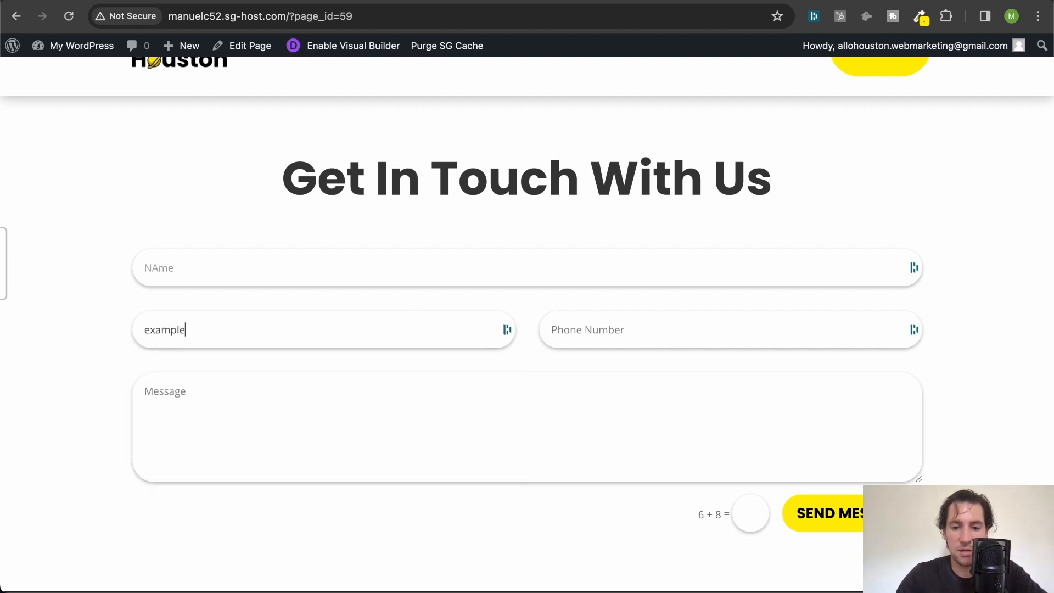
text(@mail.com)
key(Tab)
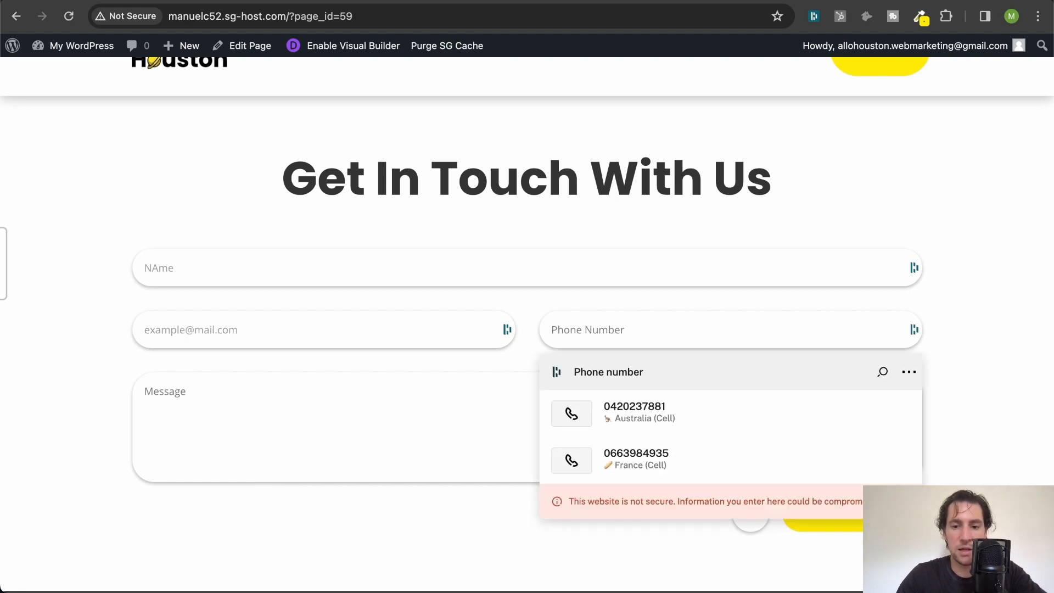
text(123234234)
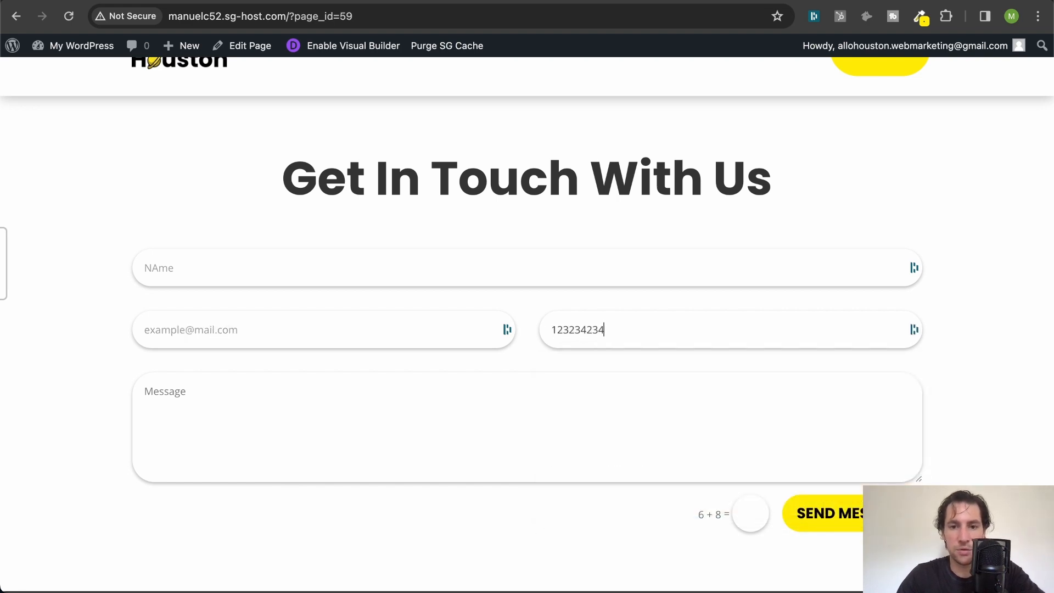
Step: Enter the message "Hello World!", answer the captcha with 14 and submit the contact form
click(315, 452)
text(Hello)
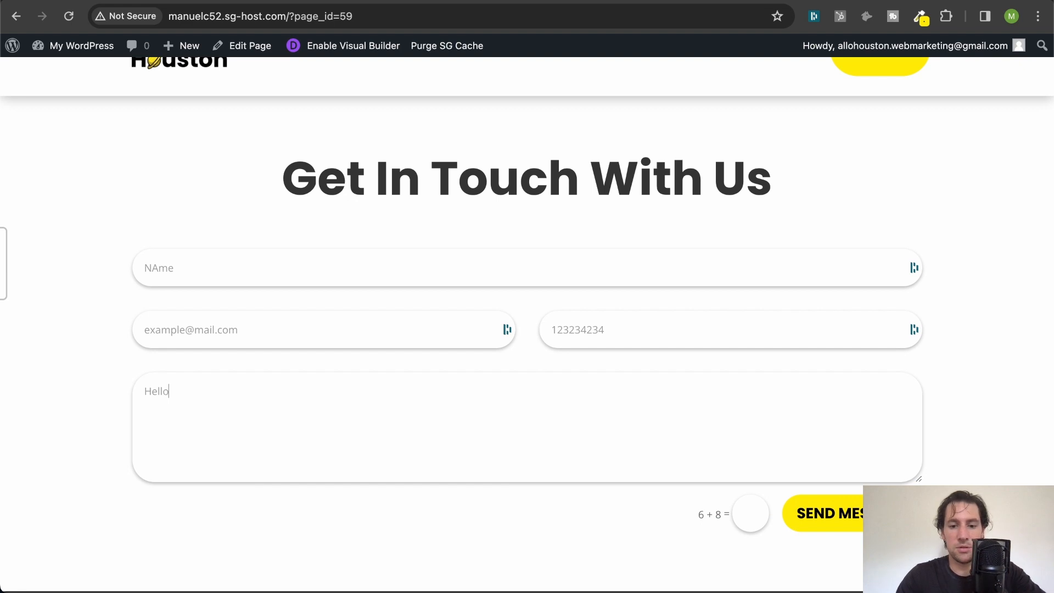
text( World!)
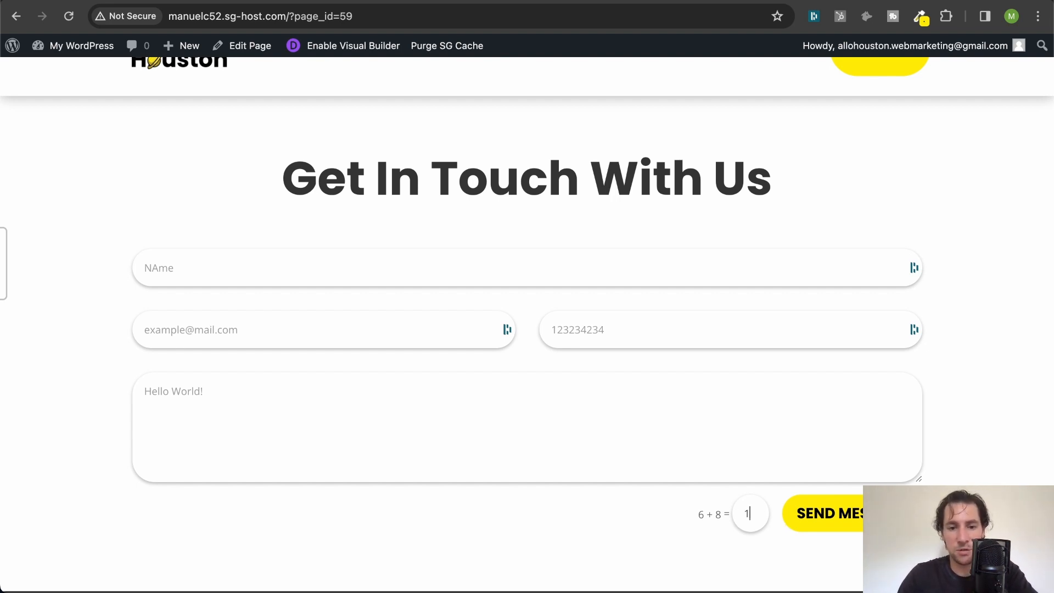
text(14)
click(846, 527)
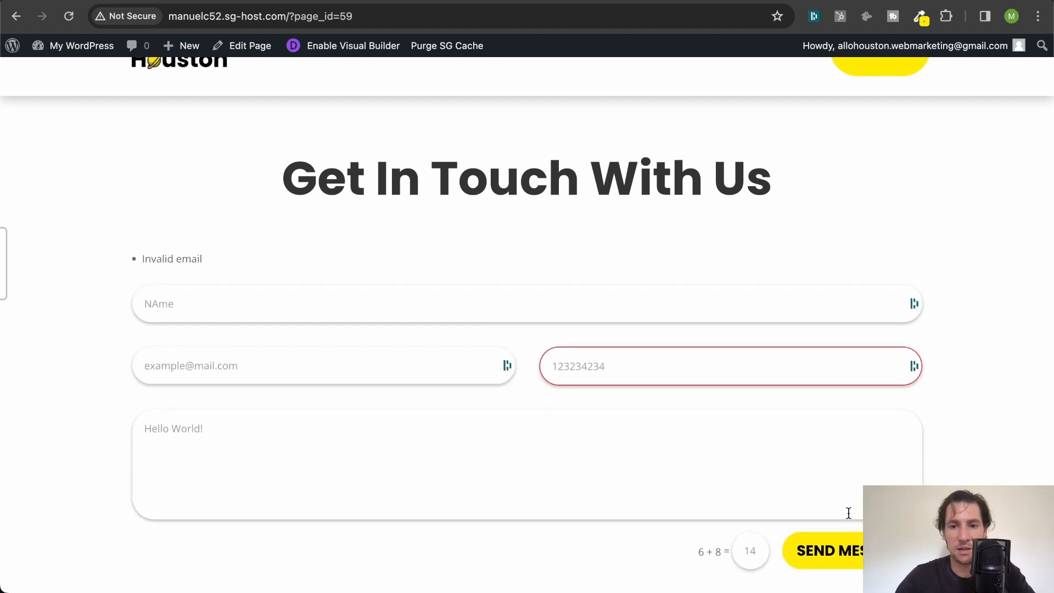
Step: Clear the sample number from the contact form's Phone Number field
click(657, 366)
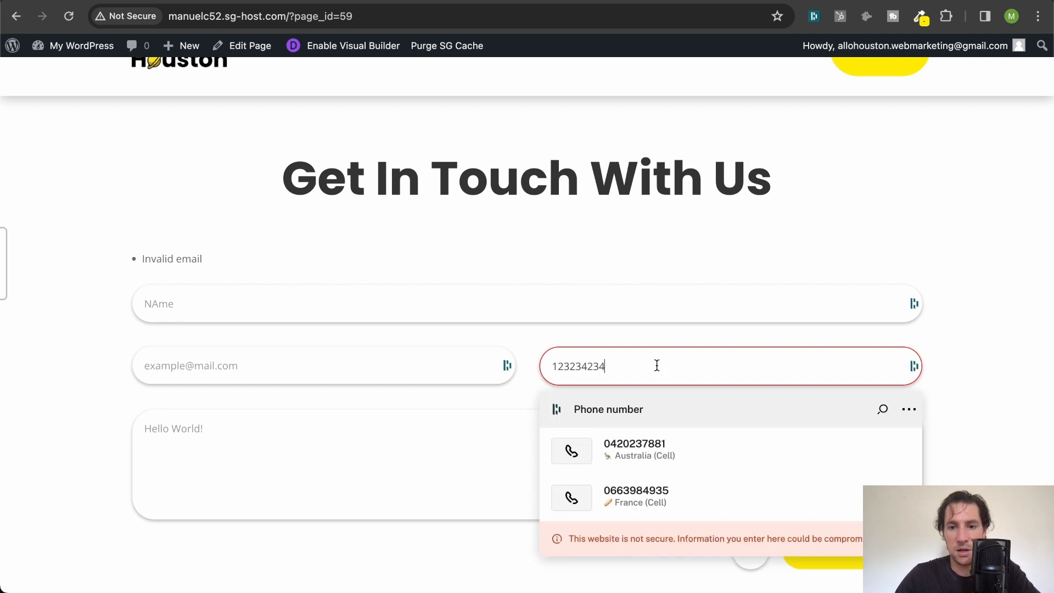
double_click(658, 365)
key(BackSpace)
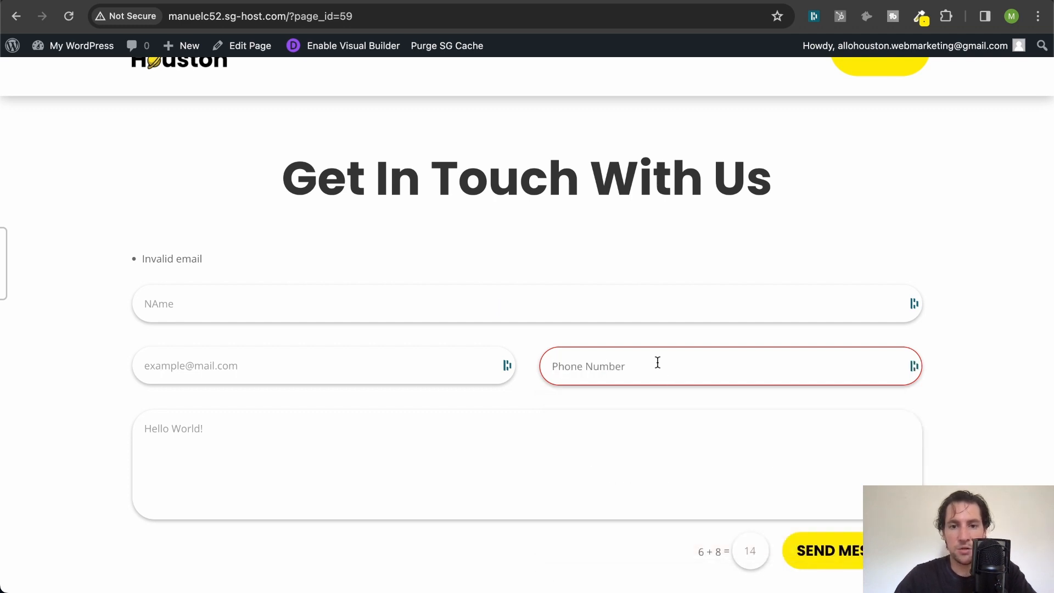
Step: Reopen the page in the visual builder and open the settings of the contact form's Phone field
click(370, 45)
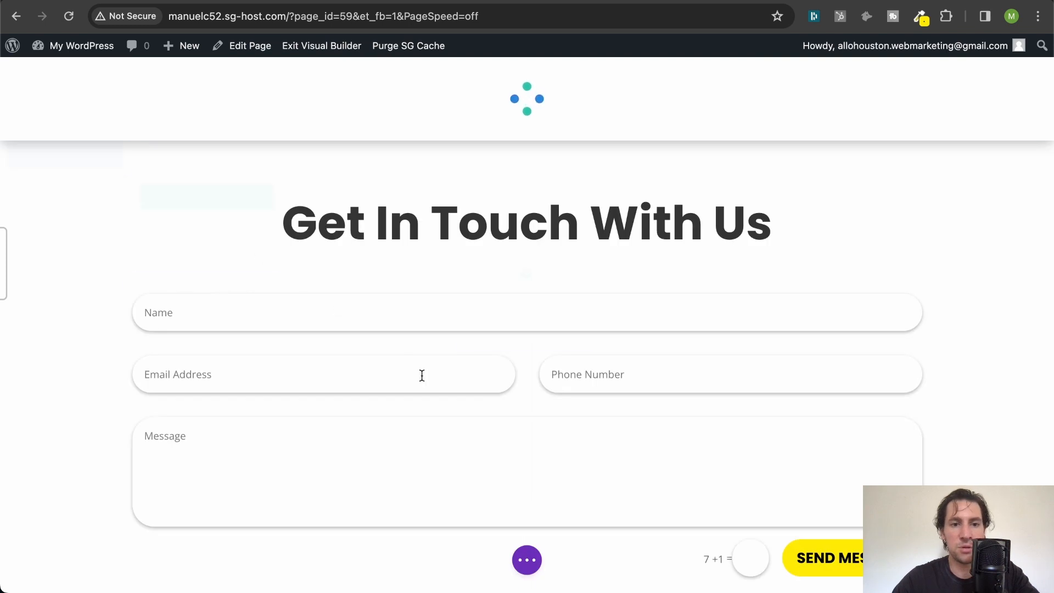
click(500, 343)
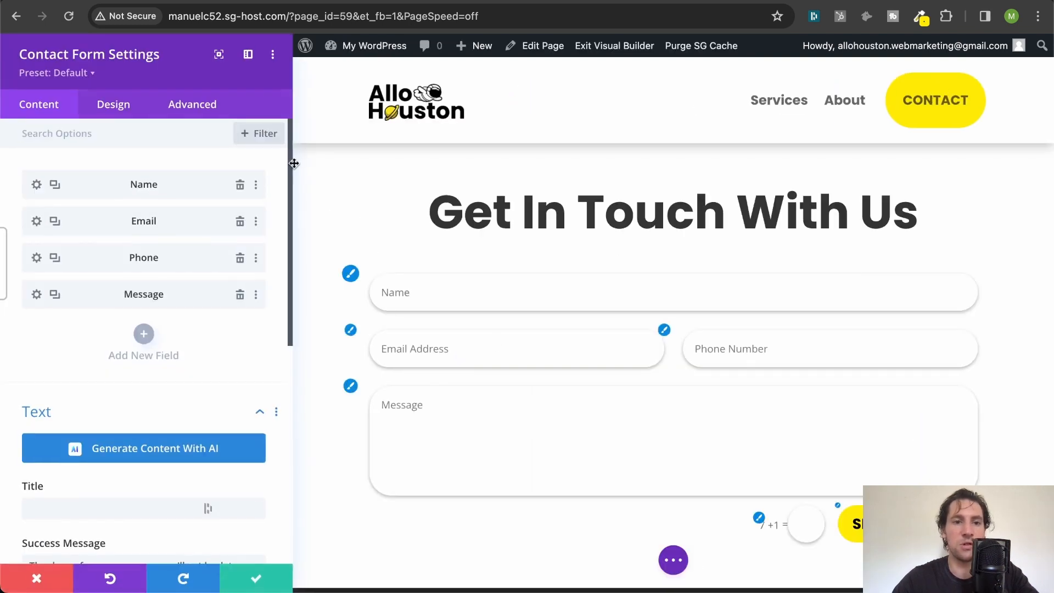
click(35, 258)
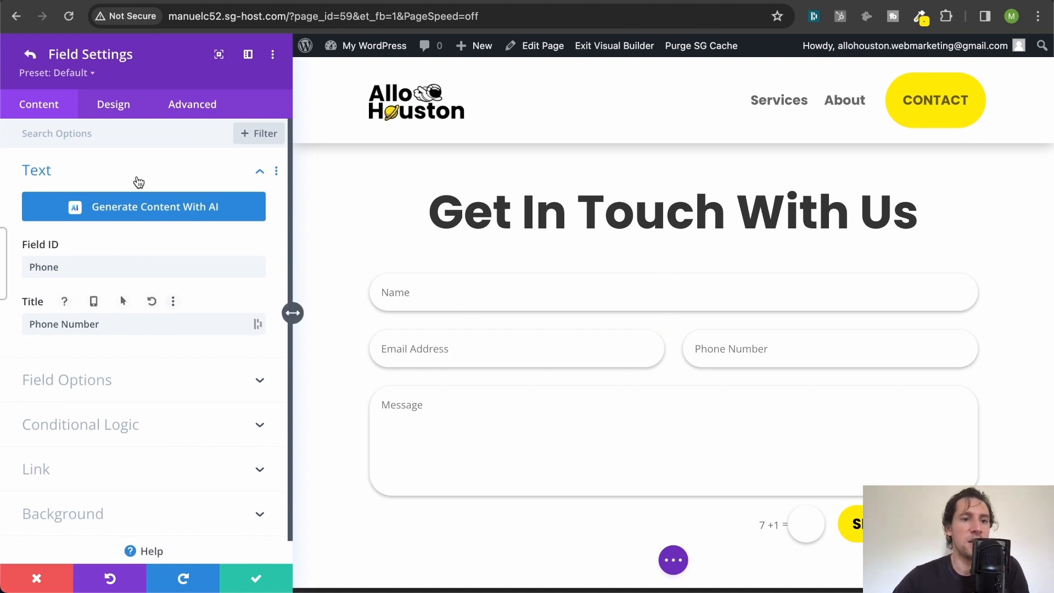
Step: Change the Phone field's type to Input Field and save the field settings
scroll(107, 290, down, 1)
click(87, 369)
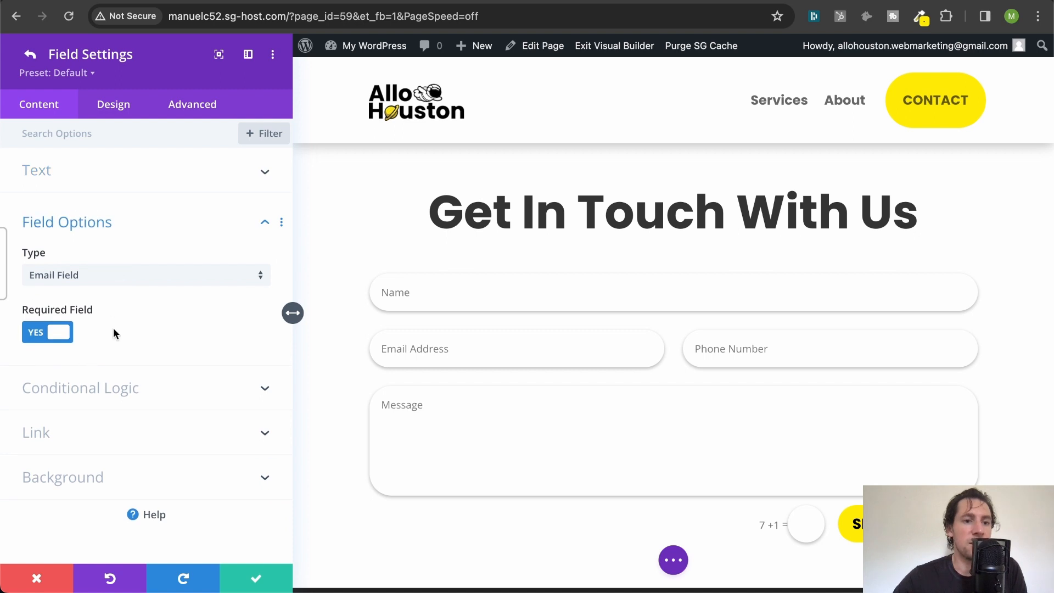
click(133, 282)
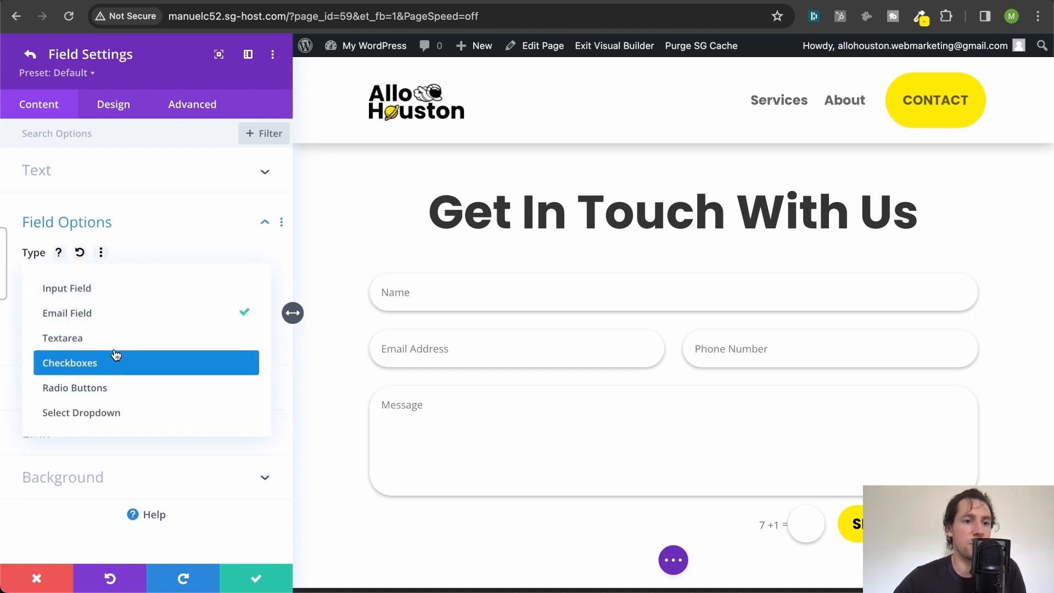
click(113, 290)
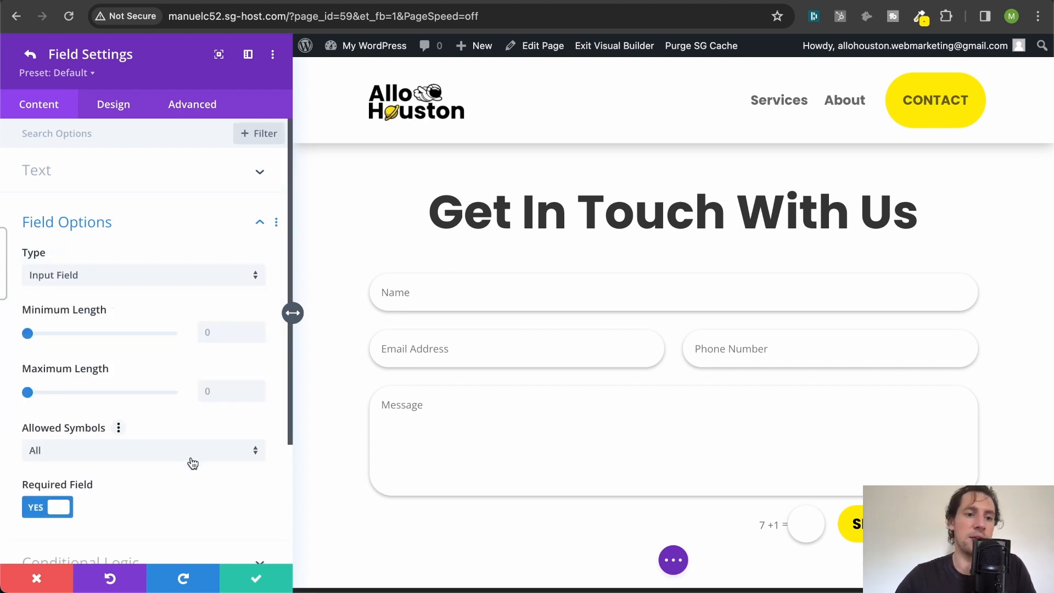
click(250, 583)
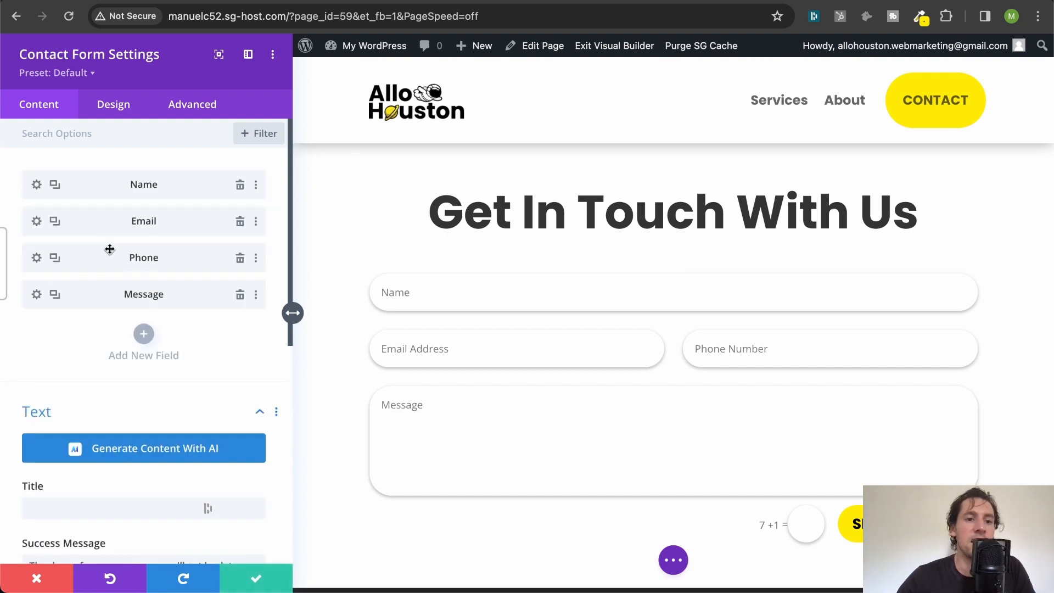
Step: Enable the contact form's spam protection service and examine the available service provider and reCAPTCHA v3 account options
scroll(108, 247, down, 8)
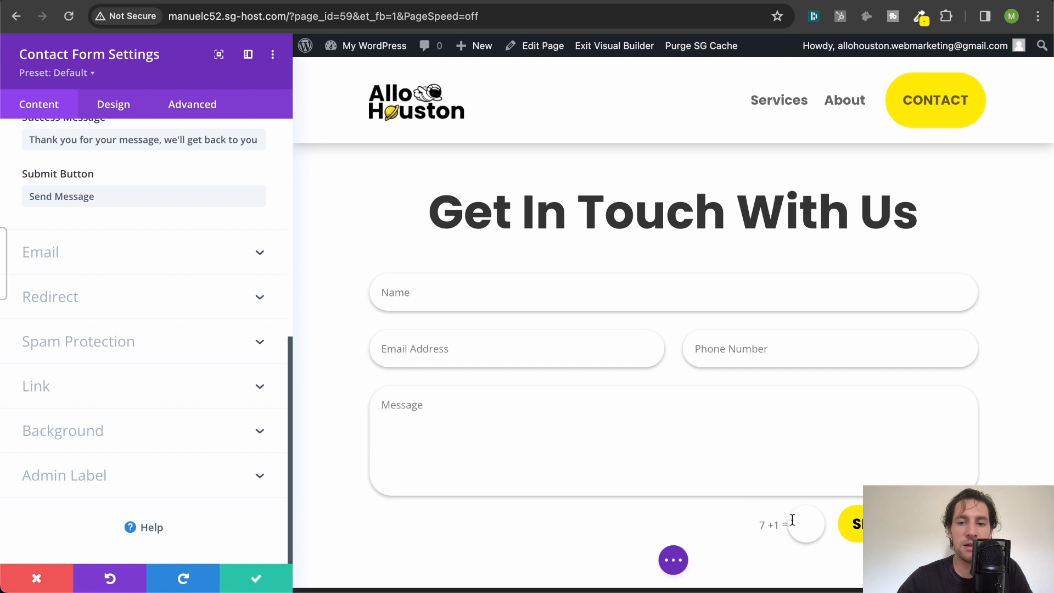
click(210, 346)
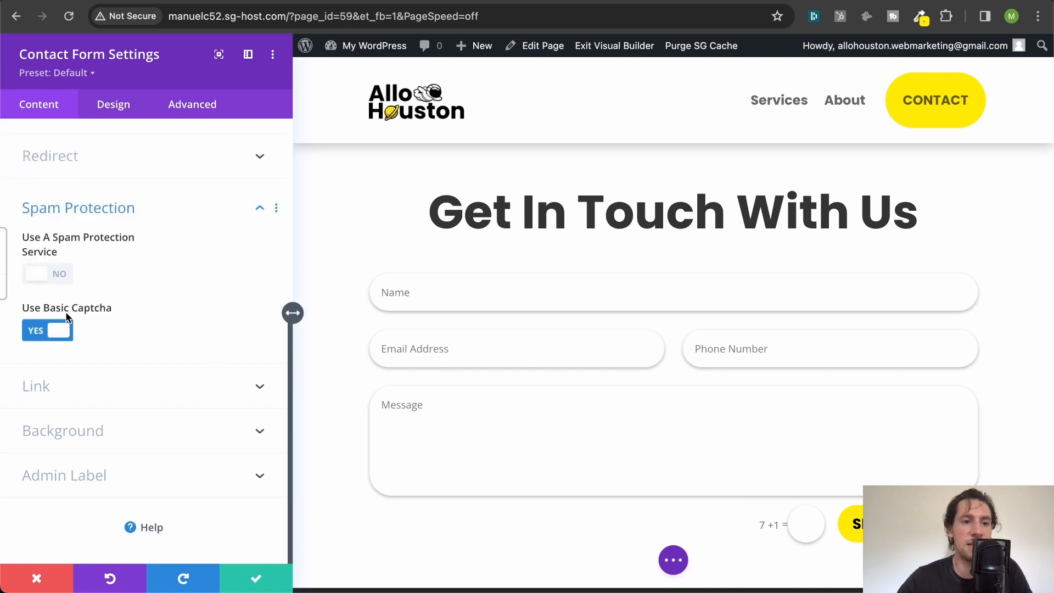
click(52, 275)
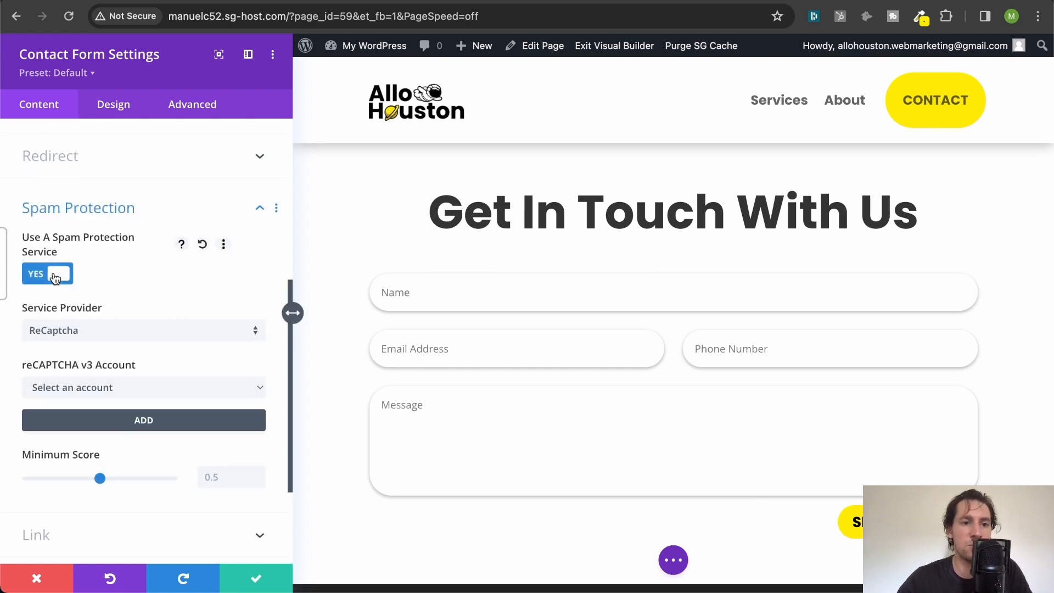
click(90, 335)
click(206, 252)
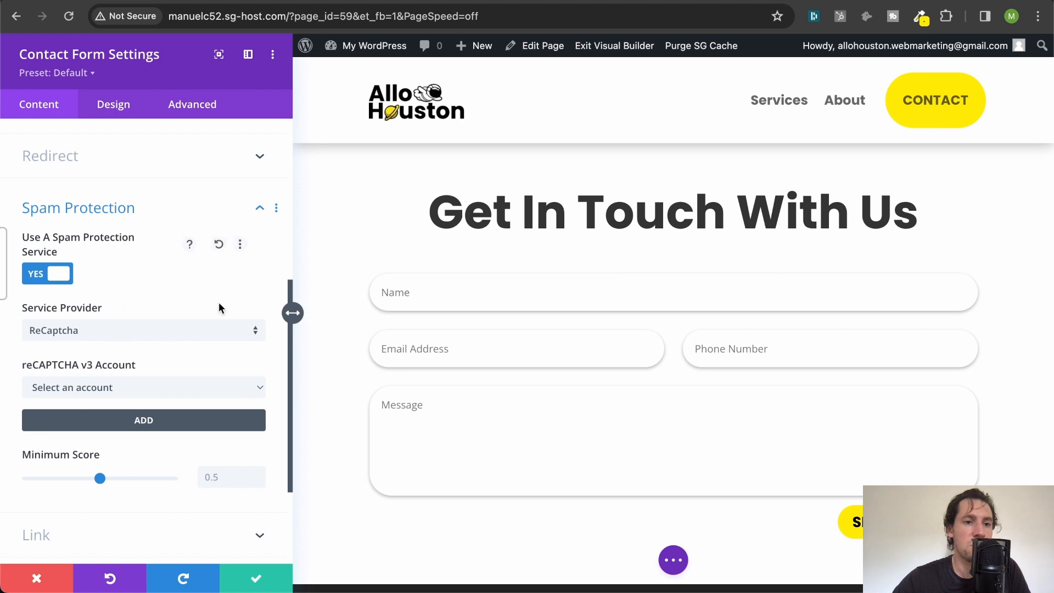
click(165, 387)
click(229, 361)
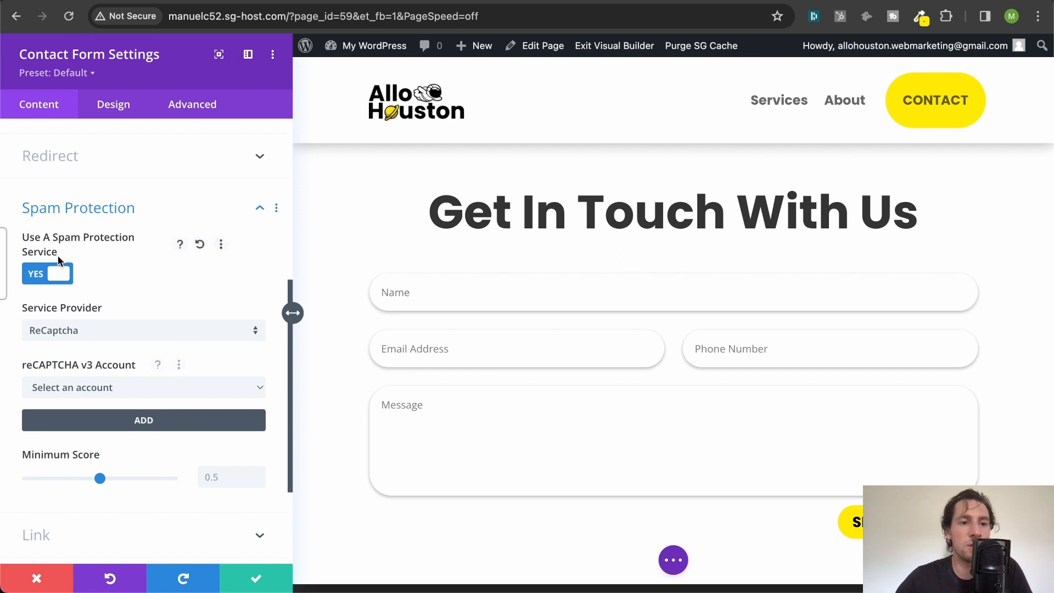
scroll(73, 266, down, 3)
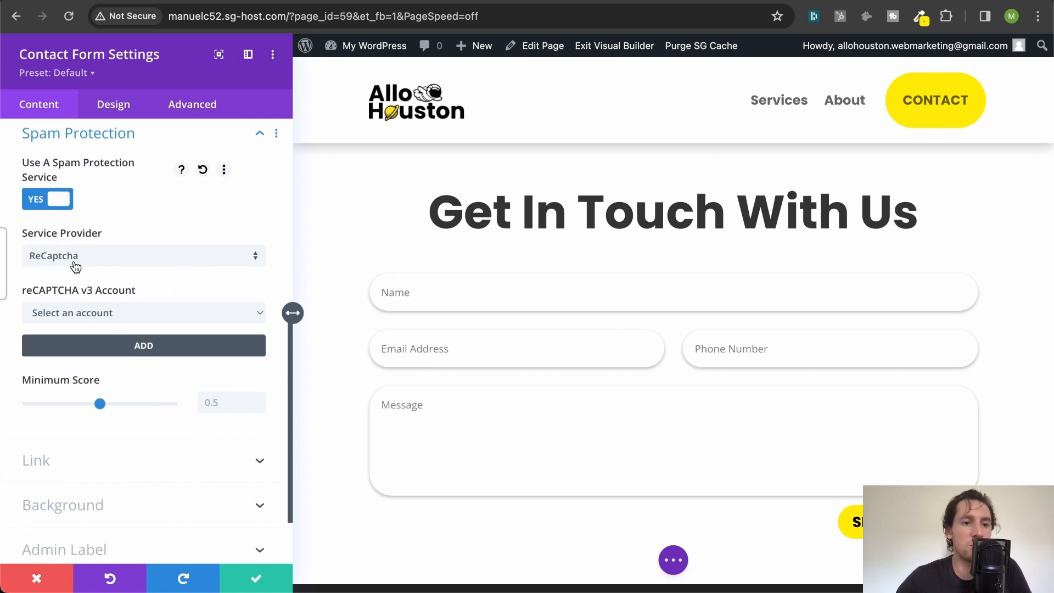
scroll(98, 374, up, 2)
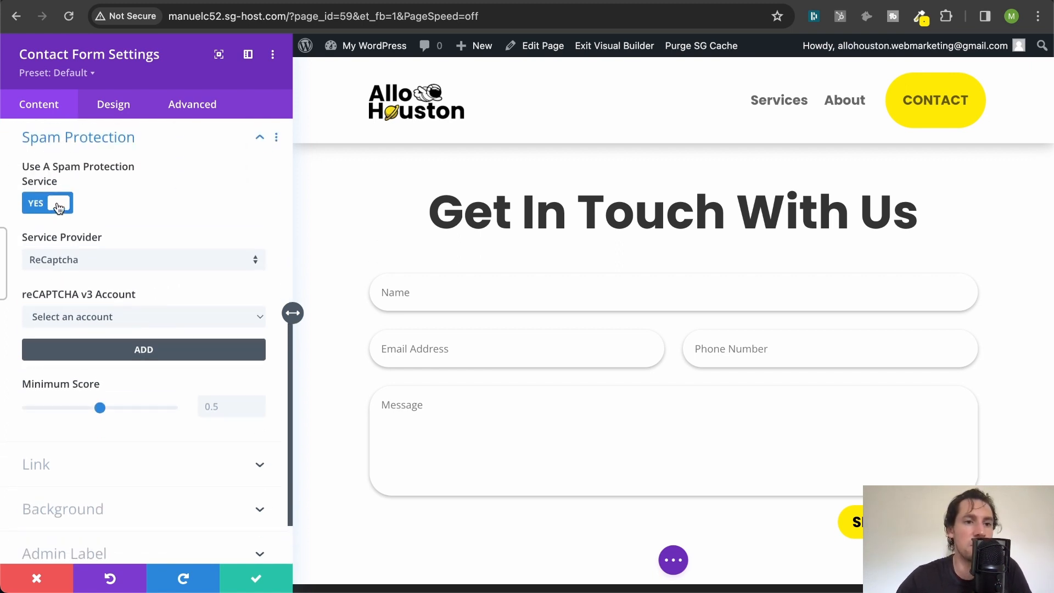
Step: Disable the spam protection service so the form uses the basic captcha, and save the contact form settings
click(55, 203)
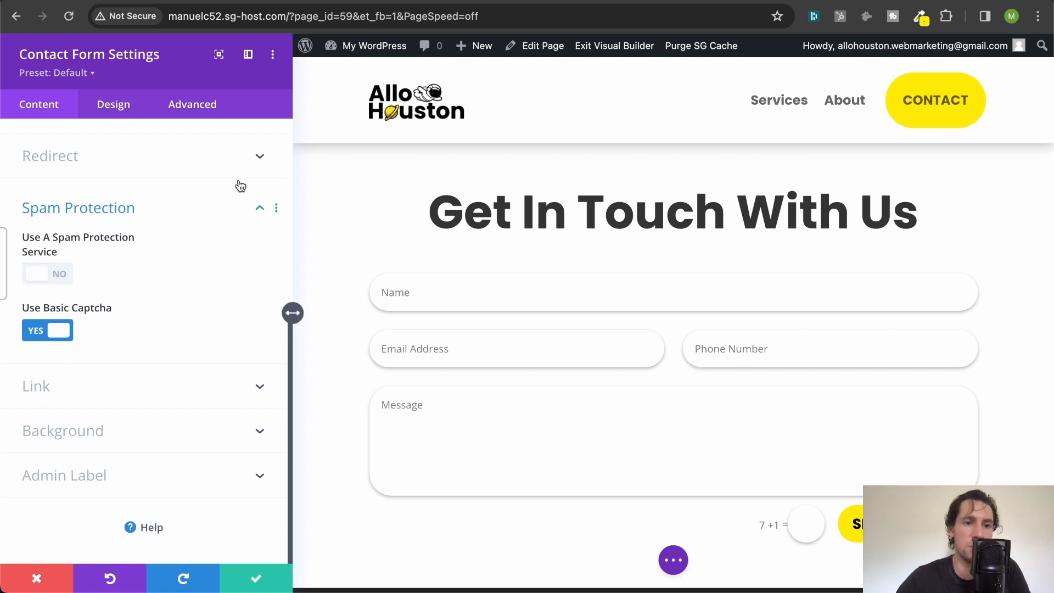
click(239, 206)
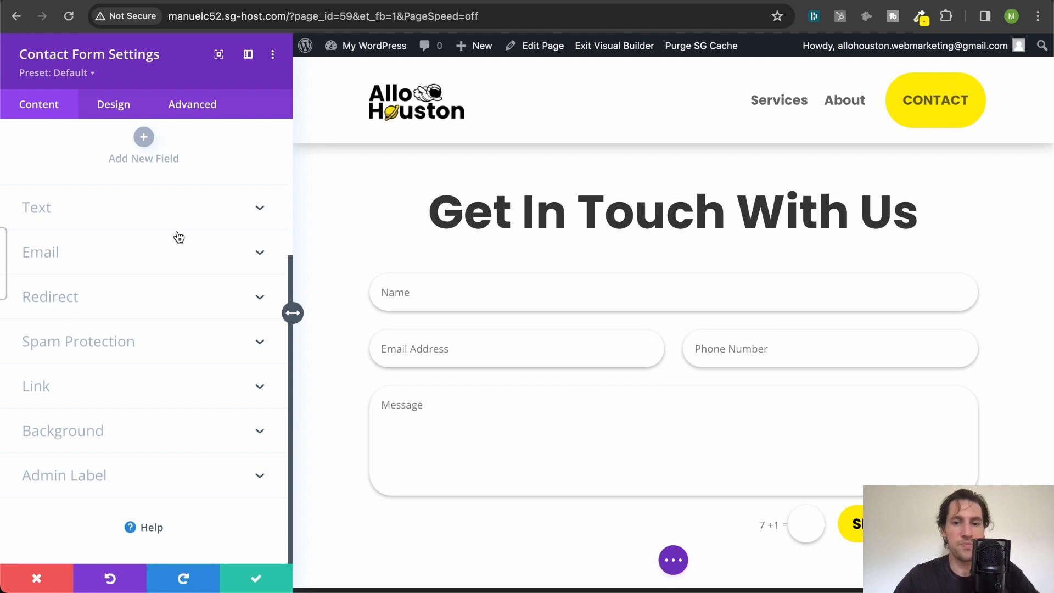
click(257, 581)
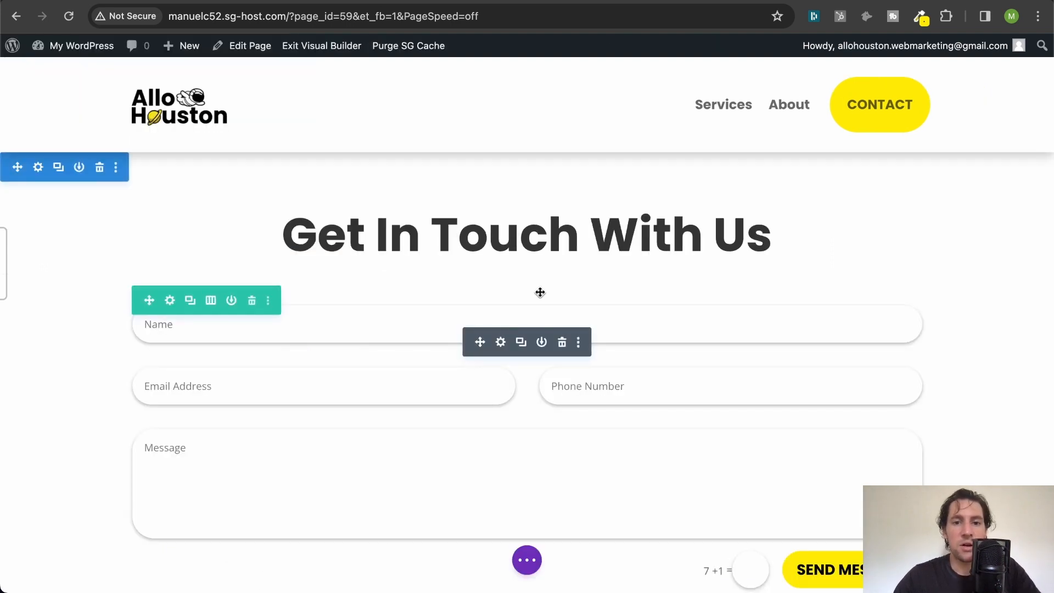
scroll(540, 292, down, 2)
scroll(541, 293, up, 2)
scroll(540, 293, down, 2)
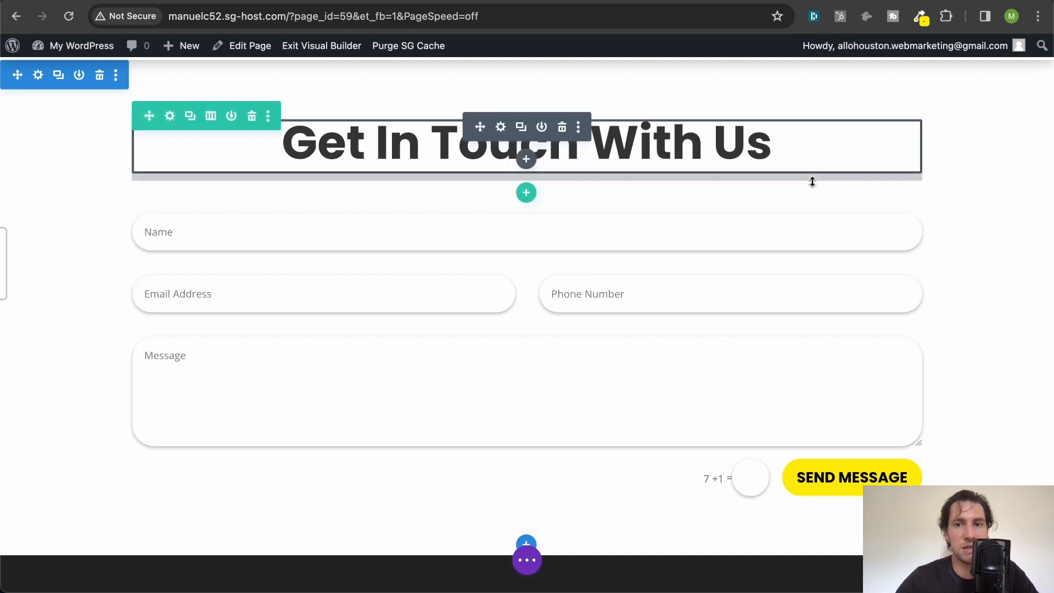
scroll(813, 182, up, 1)
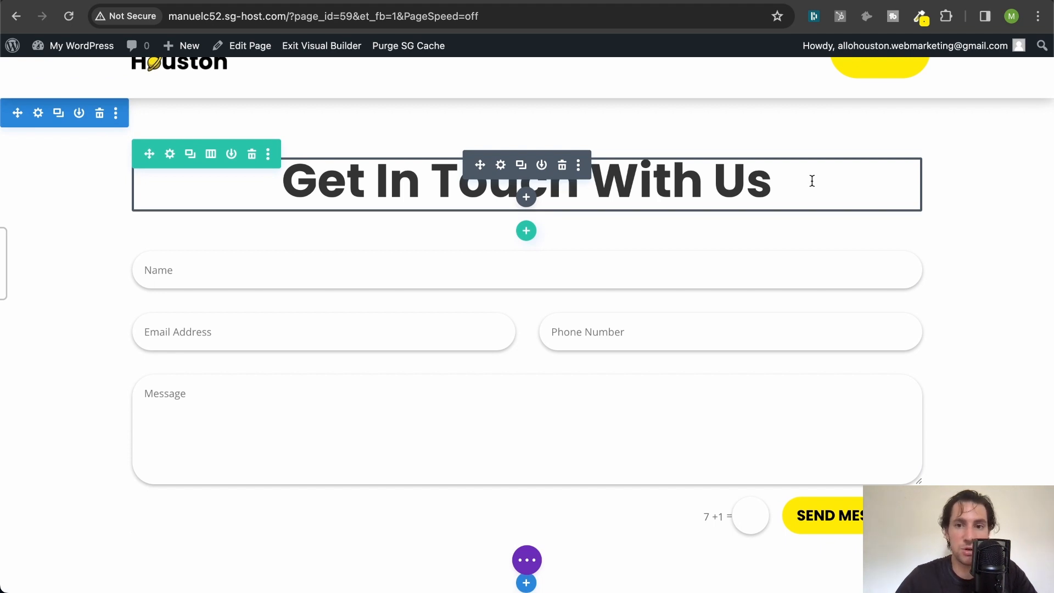
scroll(813, 181, up, 1)
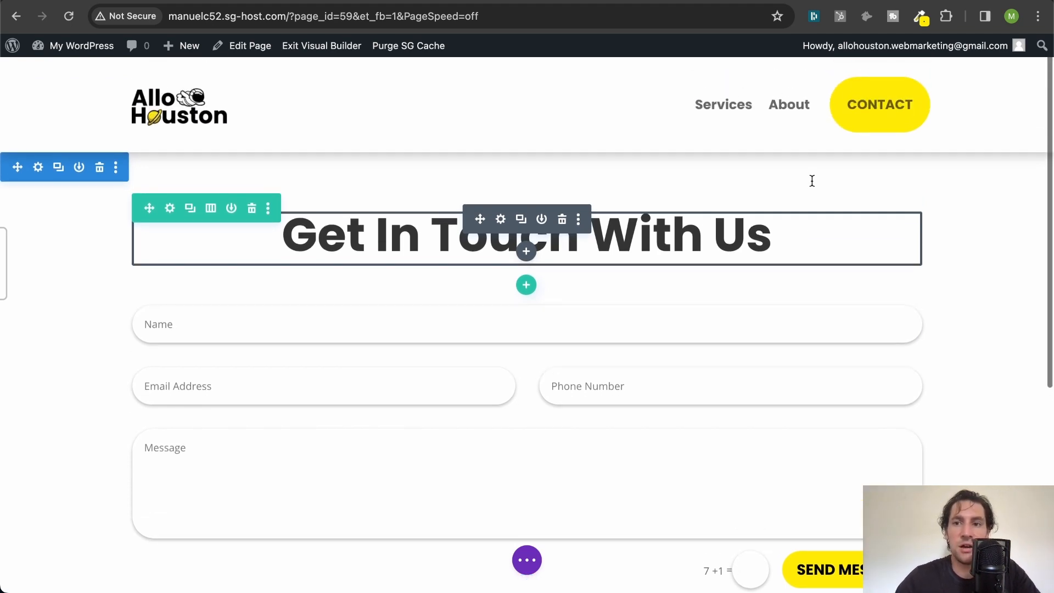
scroll(812, 182, down, 2)
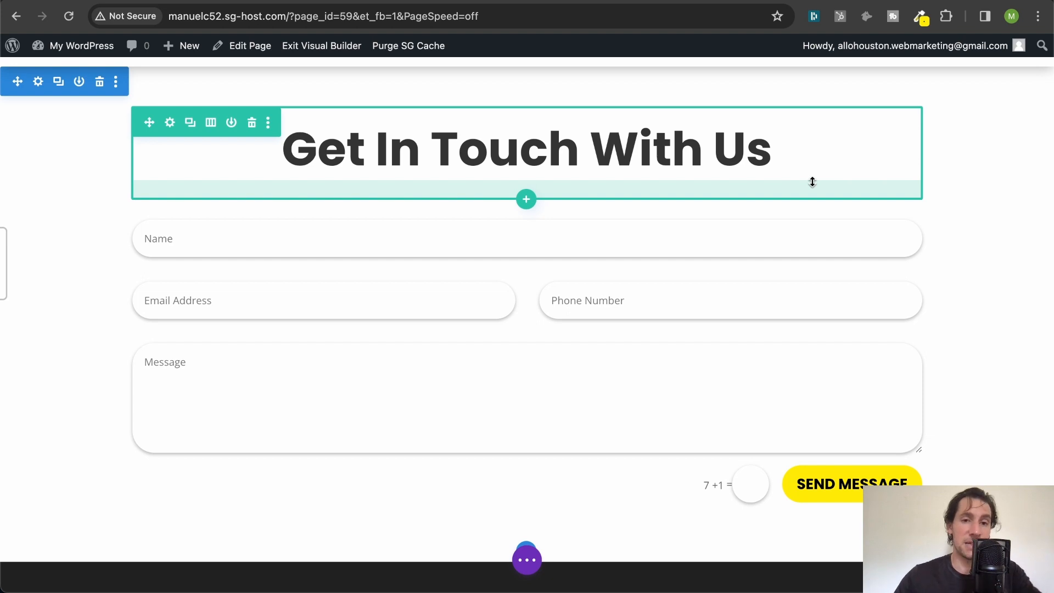